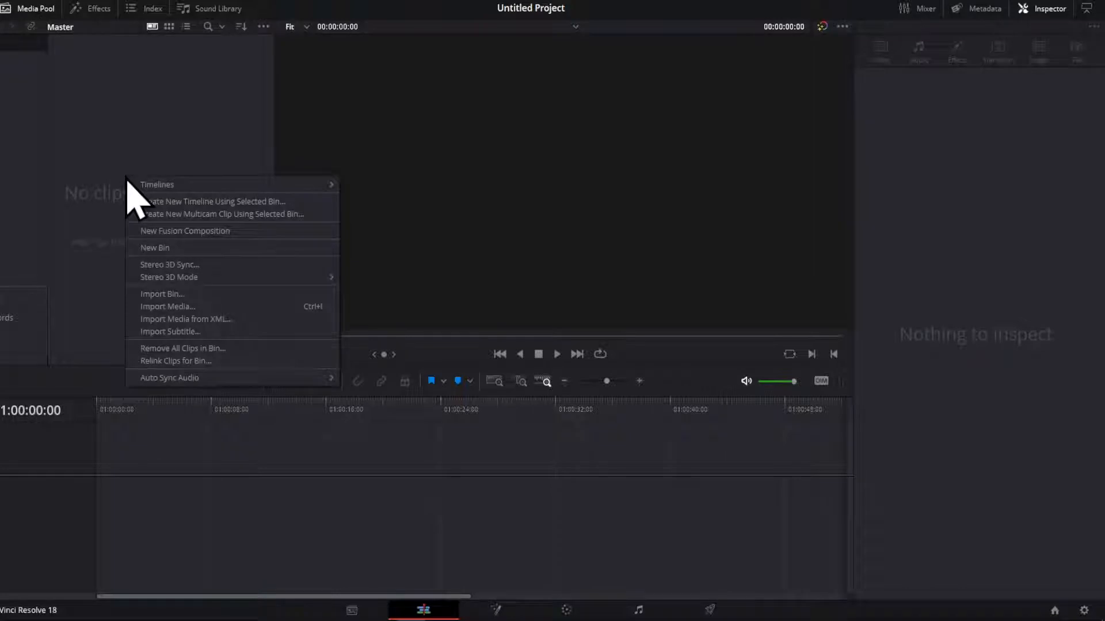
Step: Import Screenshot 2022-11-21 112831.png from Downloads and place it at the start of a new timeline
click(178, 310)
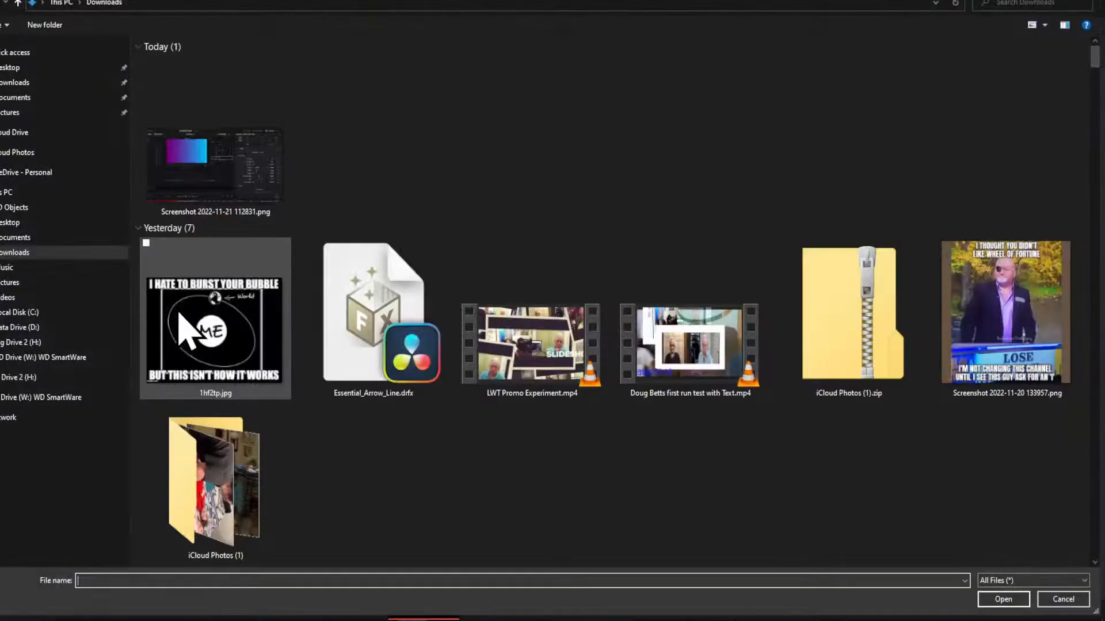
click(217, 177)
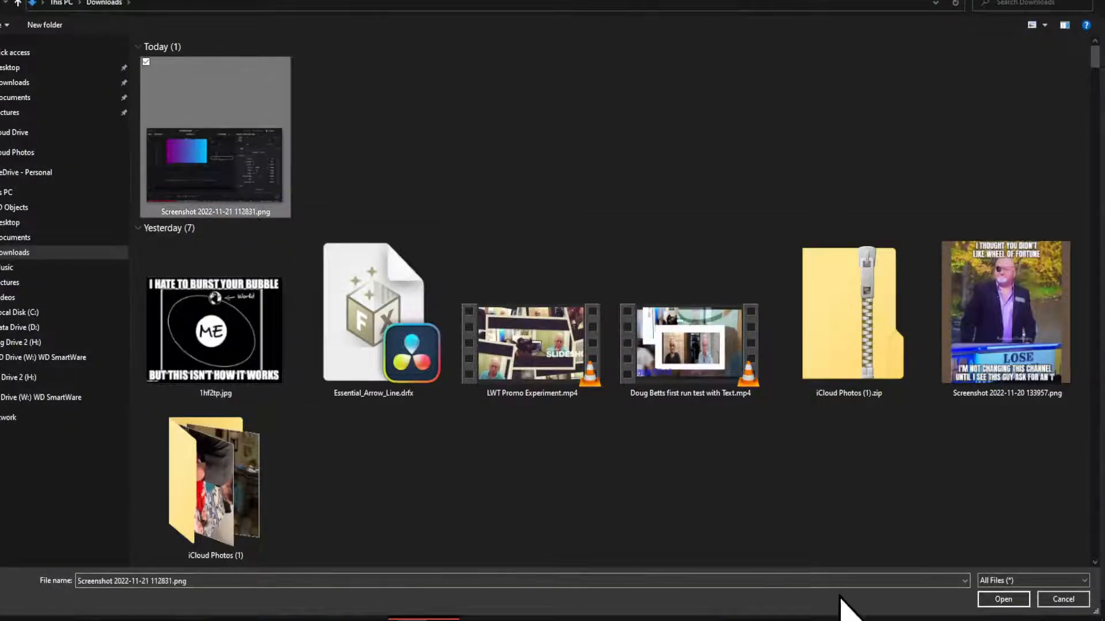
click(1003, 599)
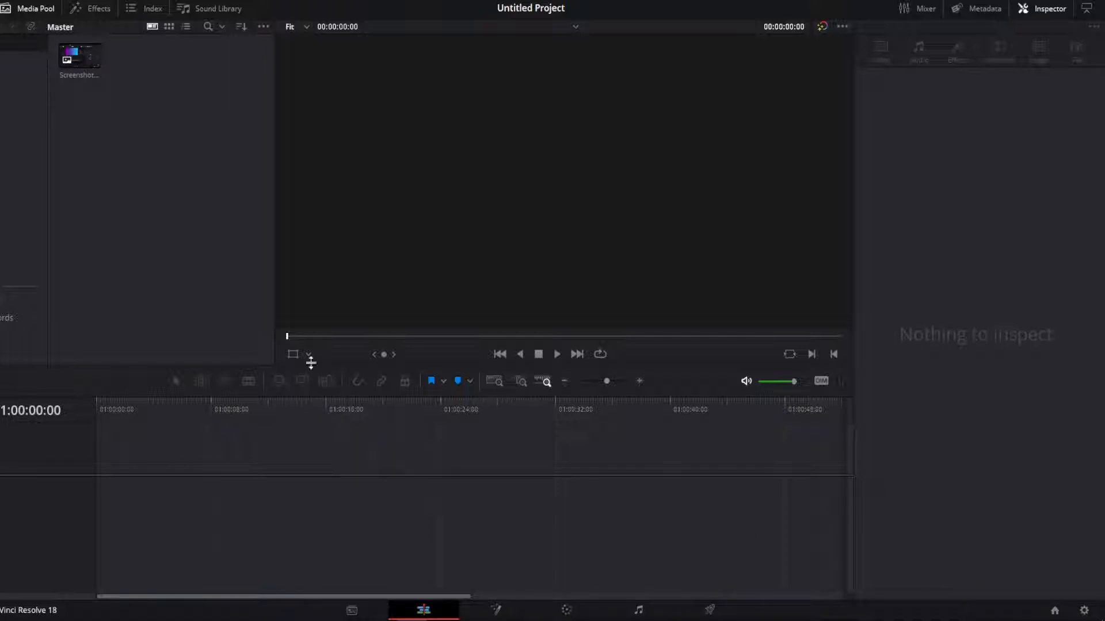
drag(86, 70, 291, 506)
drag(393, 493, 193, 495)
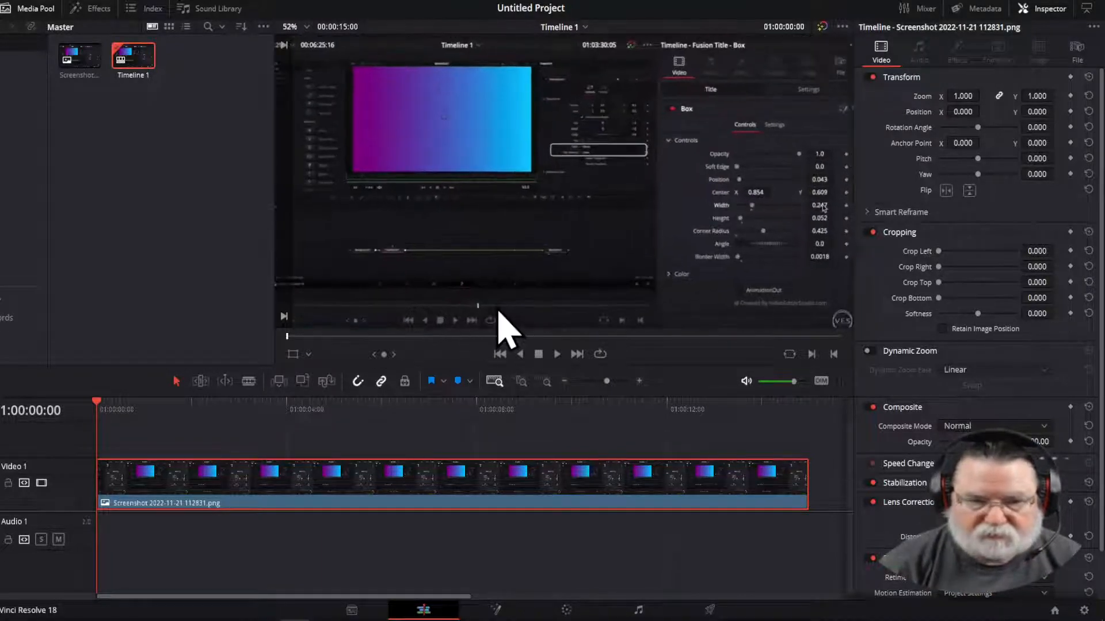
scroll(499, 308, up, 2)
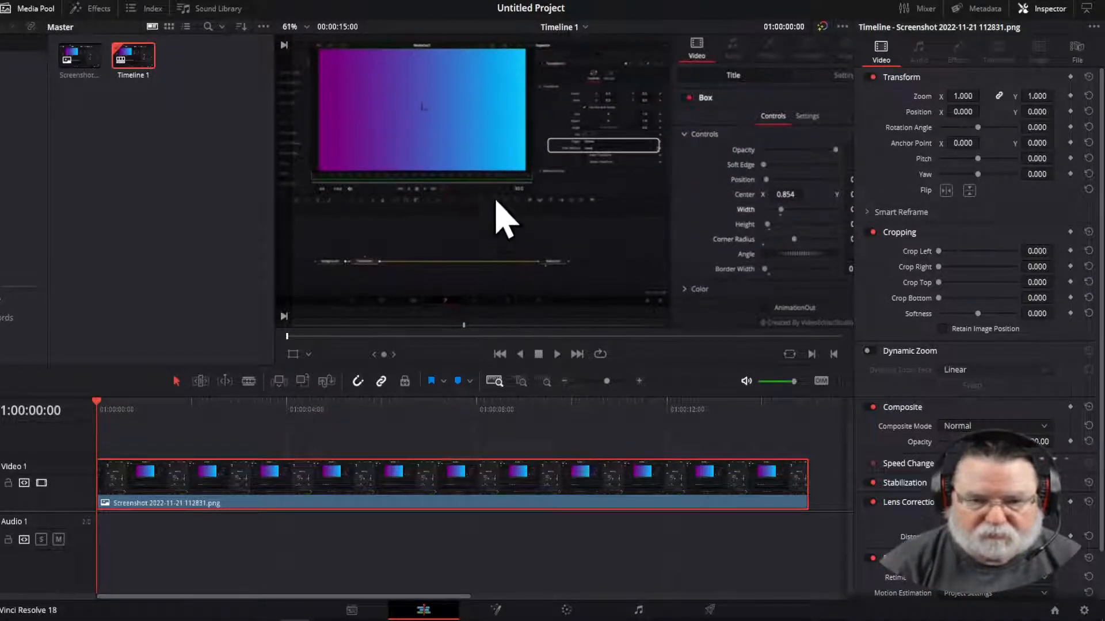
scroll(494, 212, down, 3)
scroll(494, 219, up, 11)
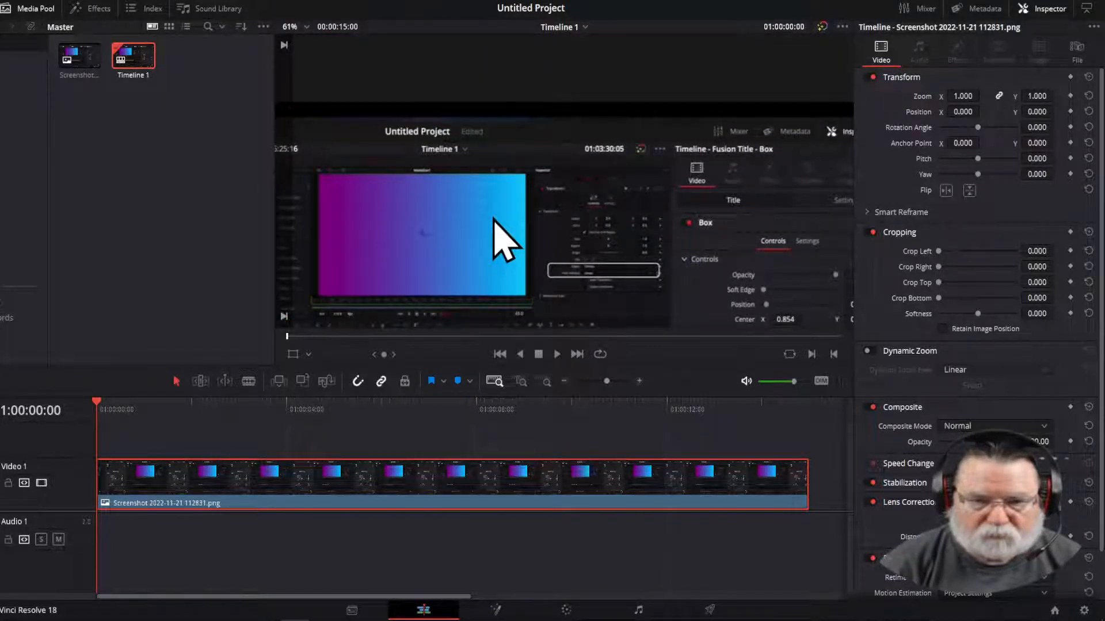
scroll(494, 219, down, 3)
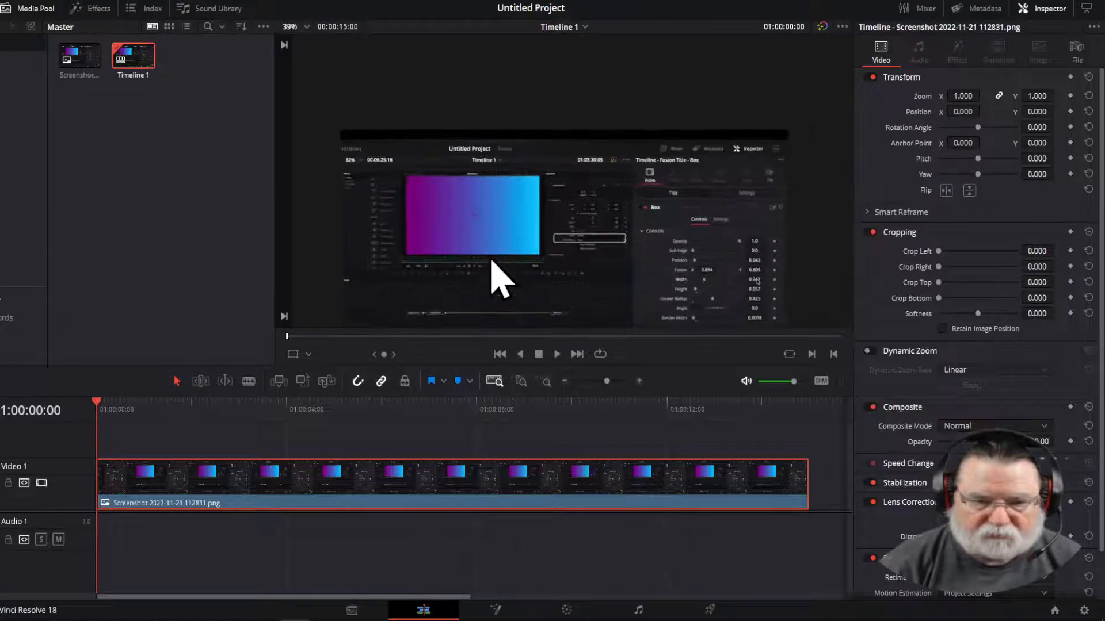
scroll(498, 280, up, 1)
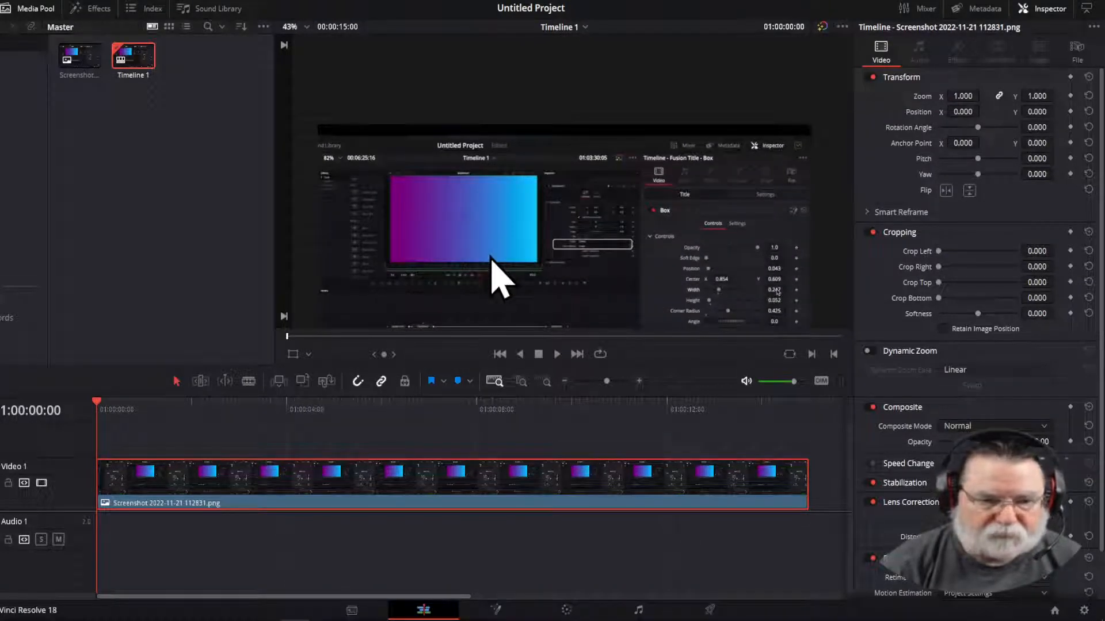
Step: Preview the Box, Cursor, Doted Circle, Highlight and Underline pointer titles from Free Starter Pack 2.0 in the effects library
click(94, 12)
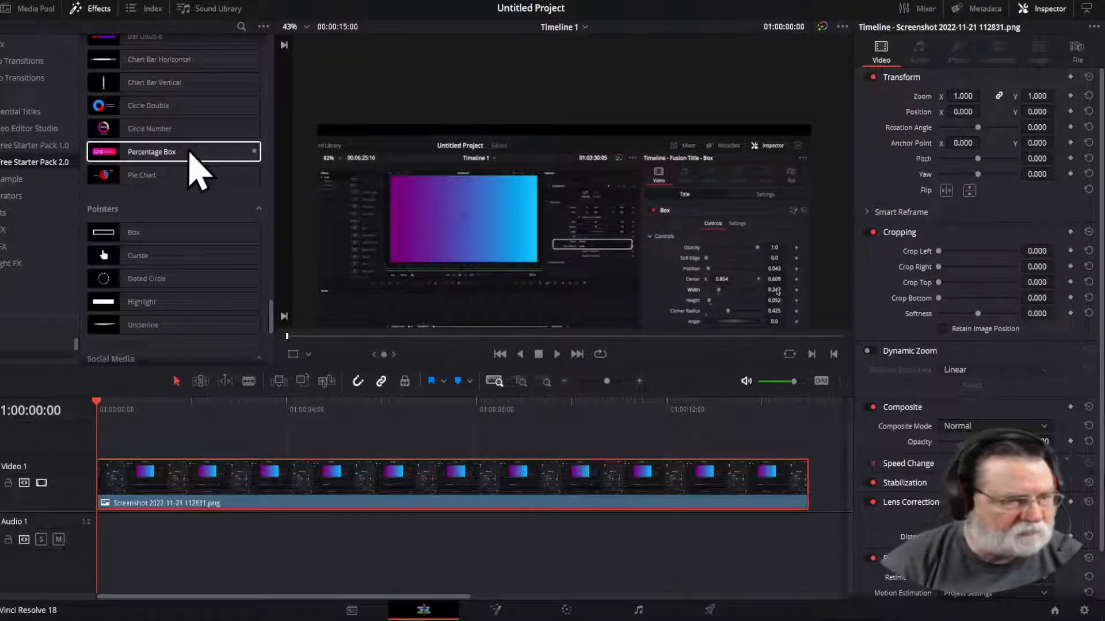
click(92, 9)
click(91, 8)
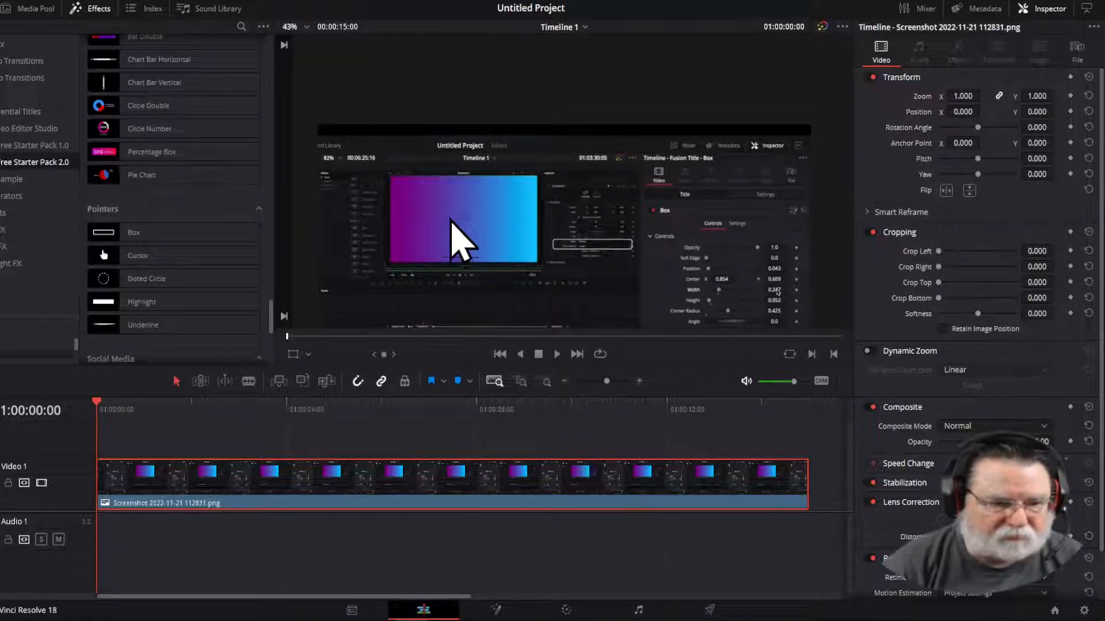
click(117, 232)
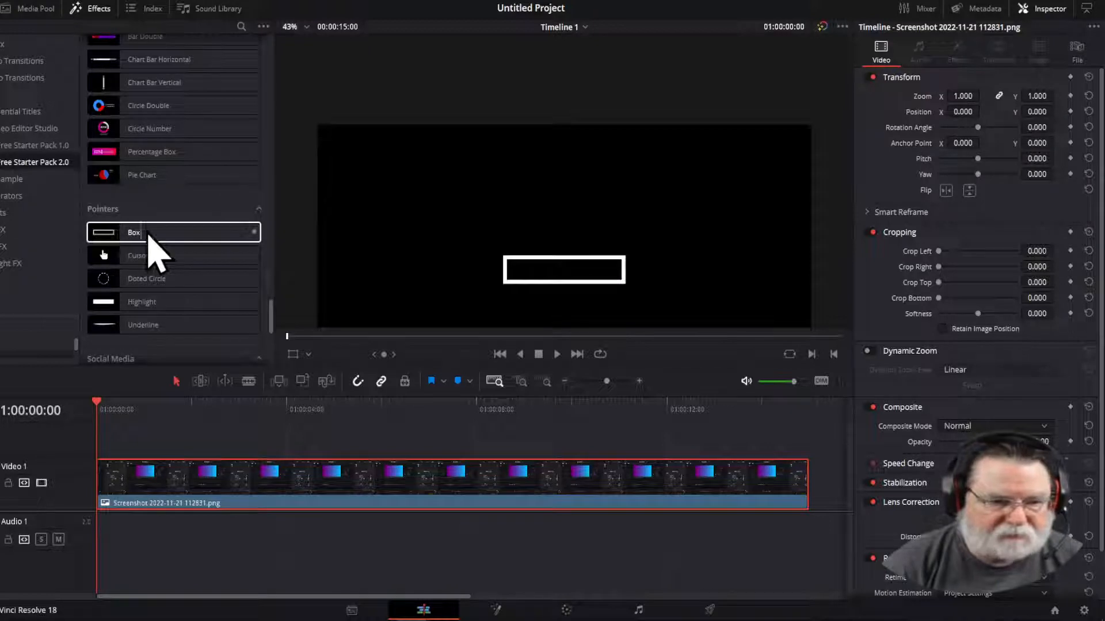
click(99, 152)
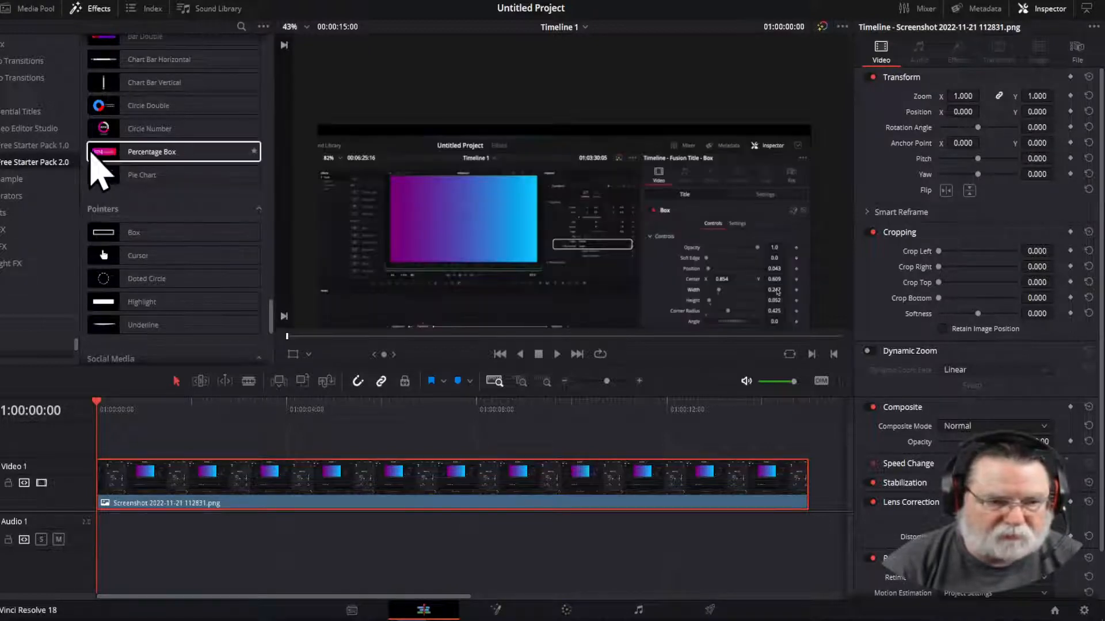
click(123, 172)
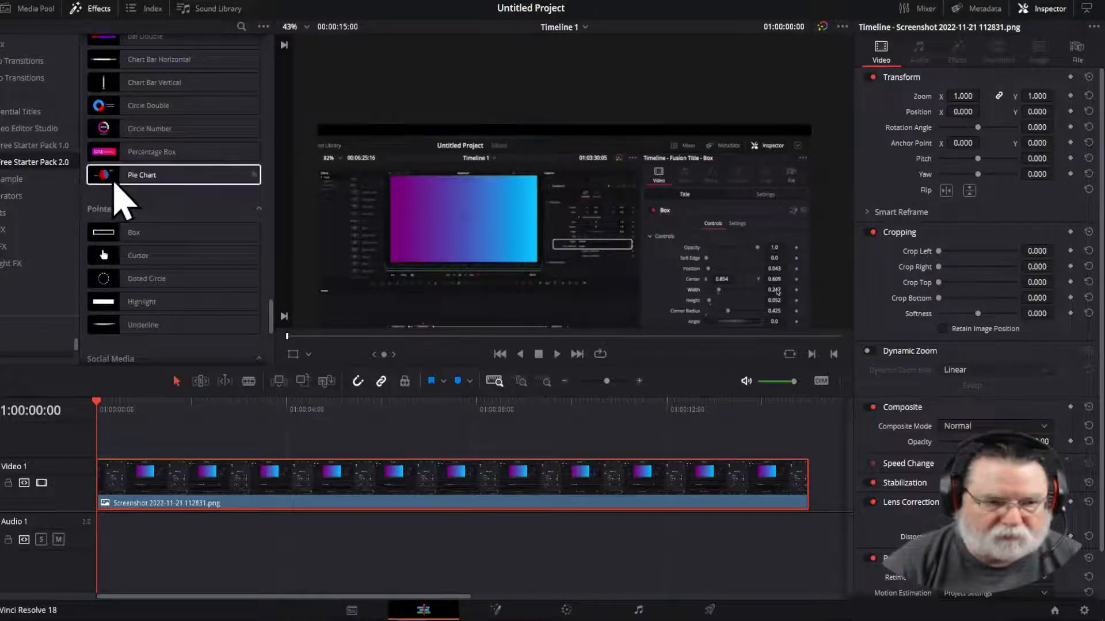
click(130, 231)
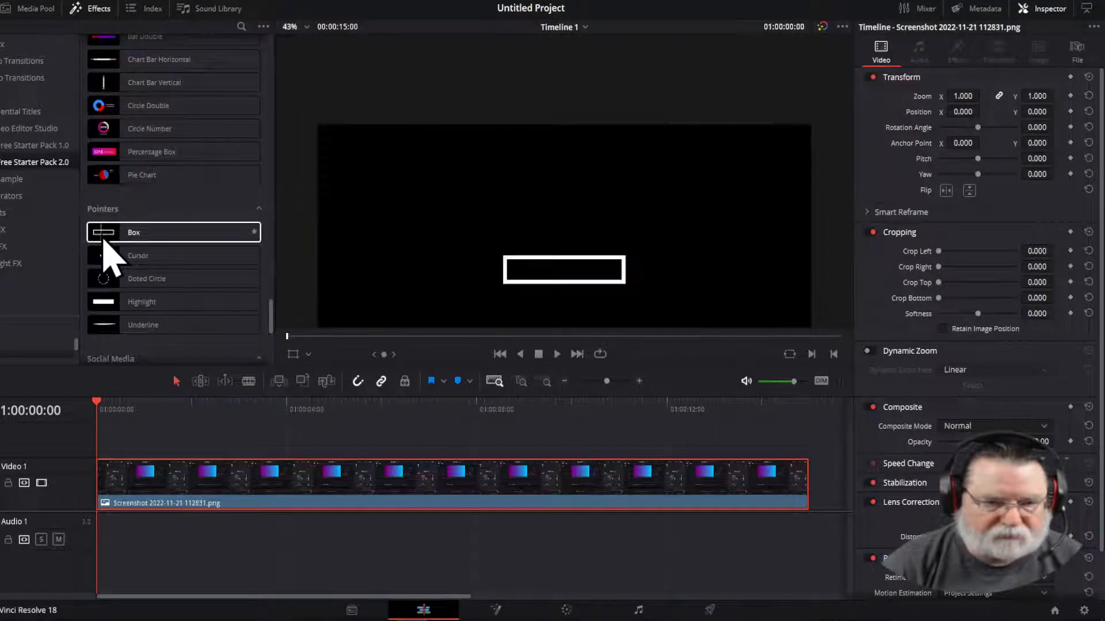
click(167, 256)
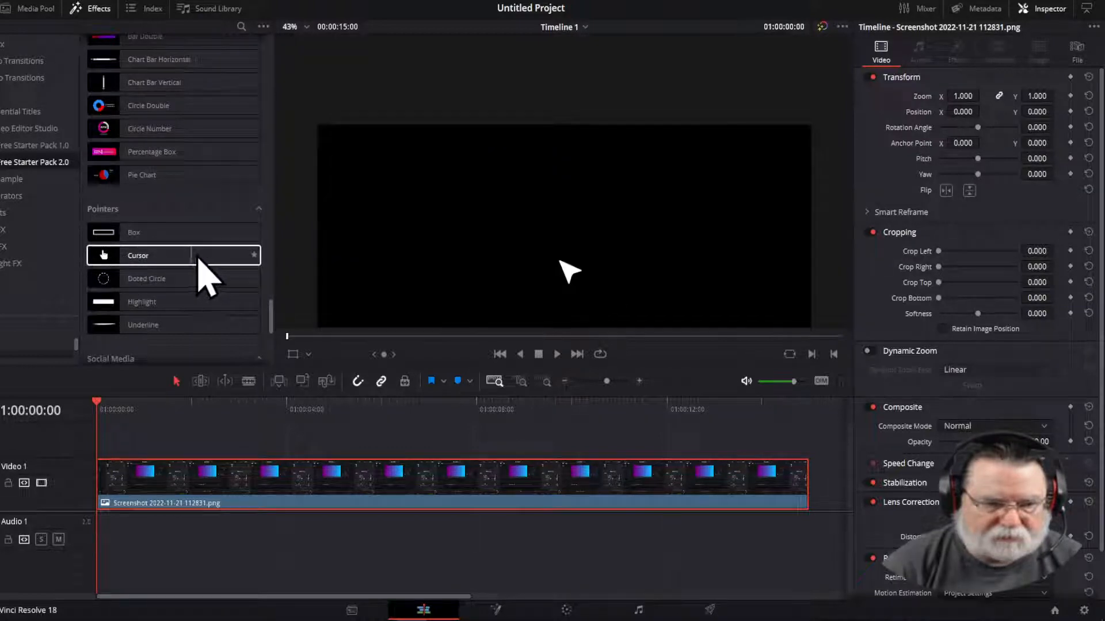
click(93, 281)
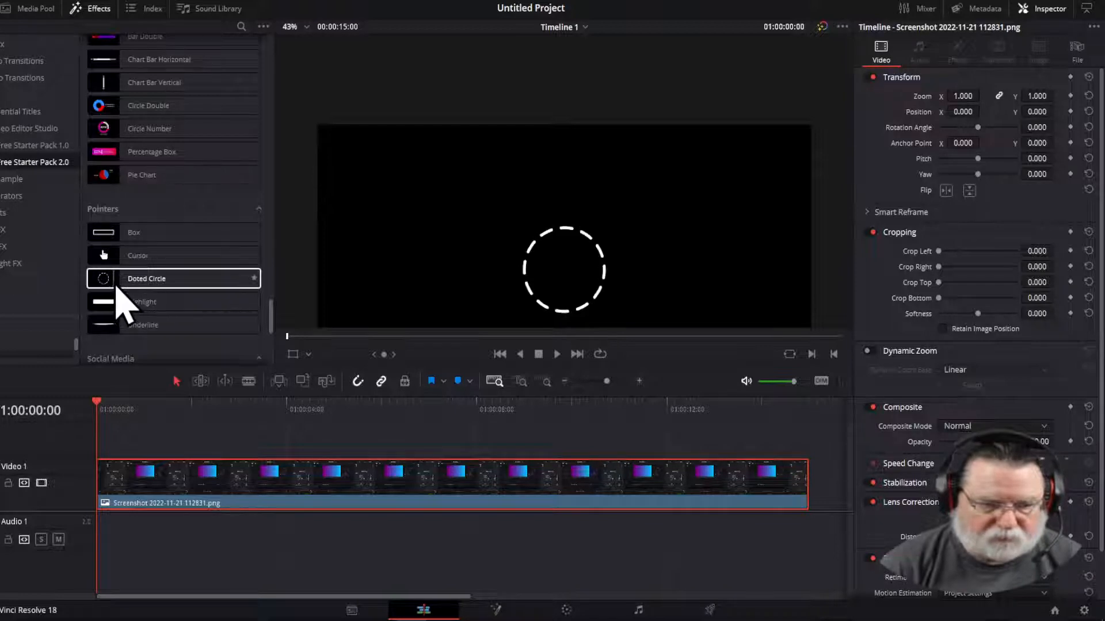
click(106, 309)
click(148, 327)
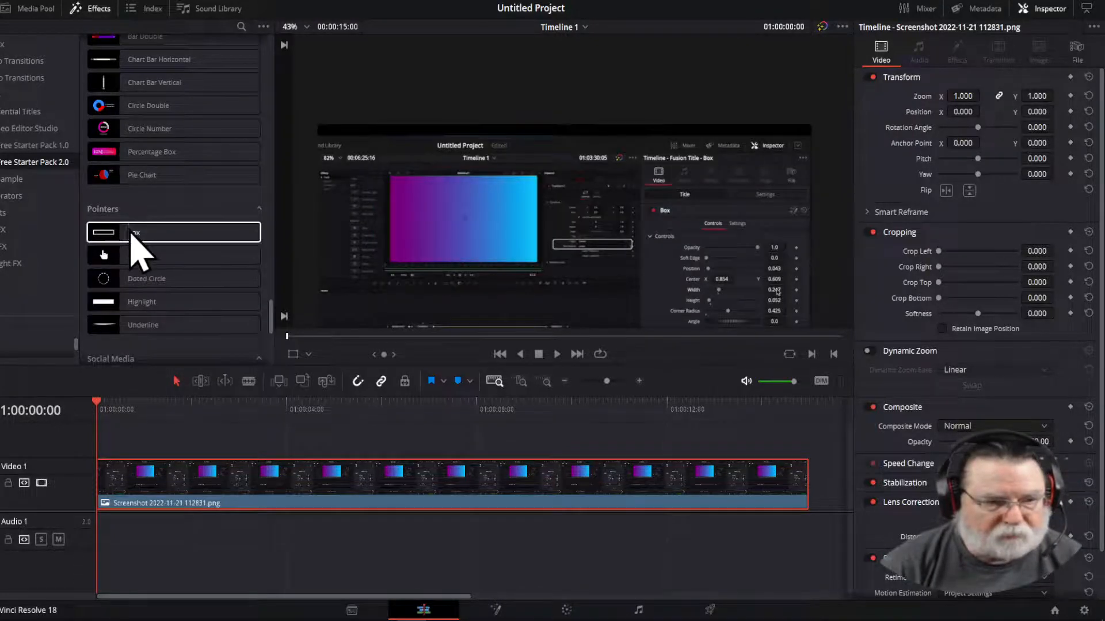
Step: Place the Box title above the screenshot clip from the timeline start and park the playhead at 01:00:02:14
drag(130, 232, 296, 469)
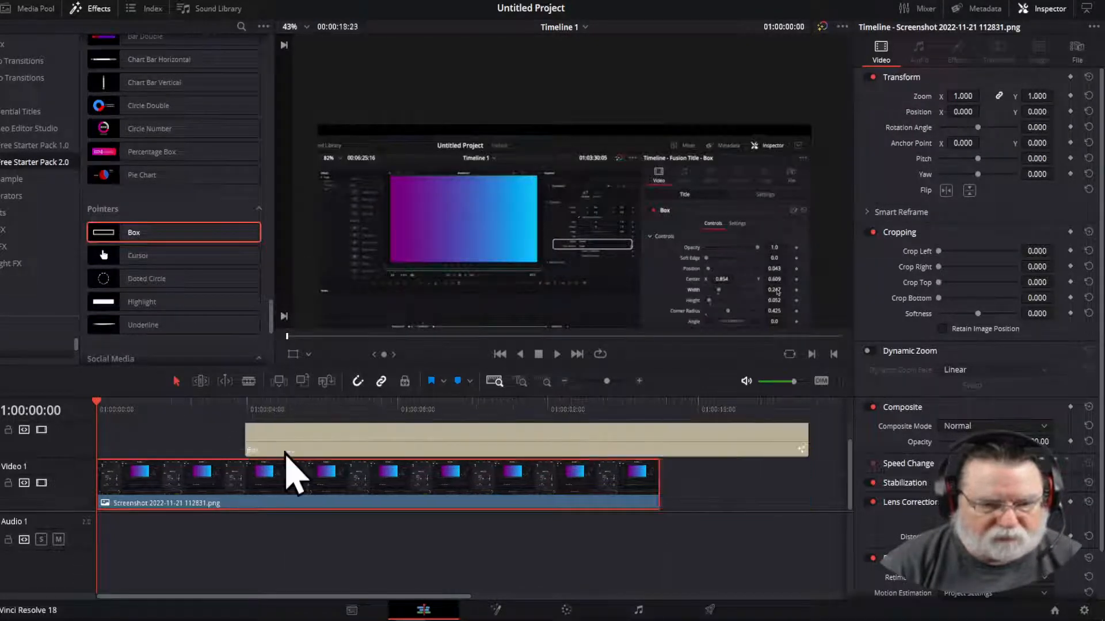
drag(457, 456, 315, 460)
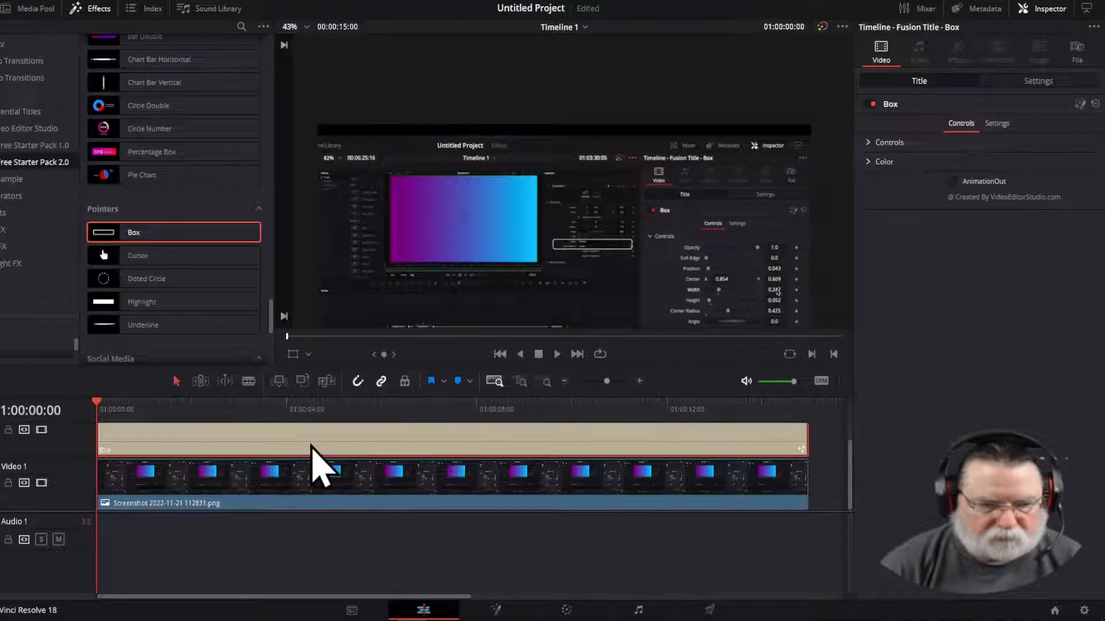
click(279, 406)
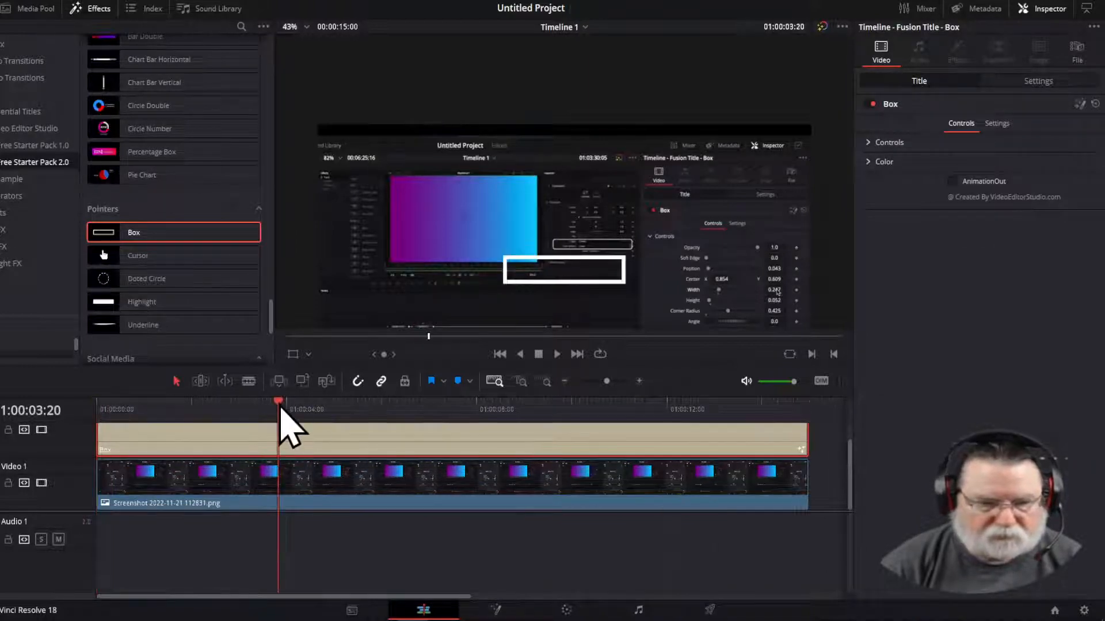
drag(285, 417, 222, 429)
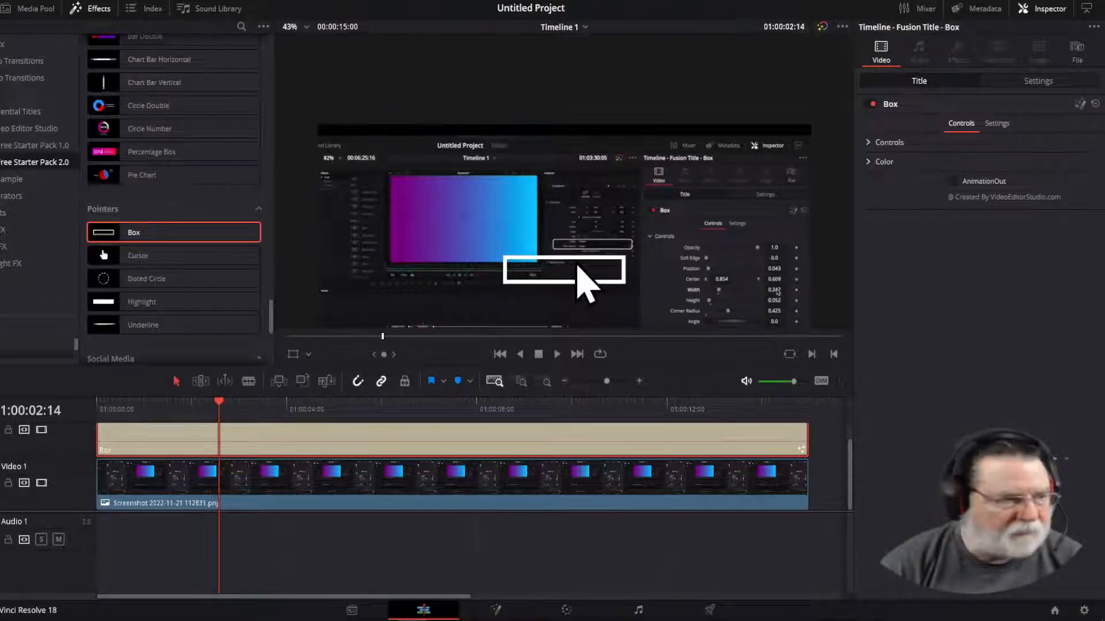
Step: Hide the effects library and enlarge the picture in the viewer, keeping the Inspector shown
click(95, 9)
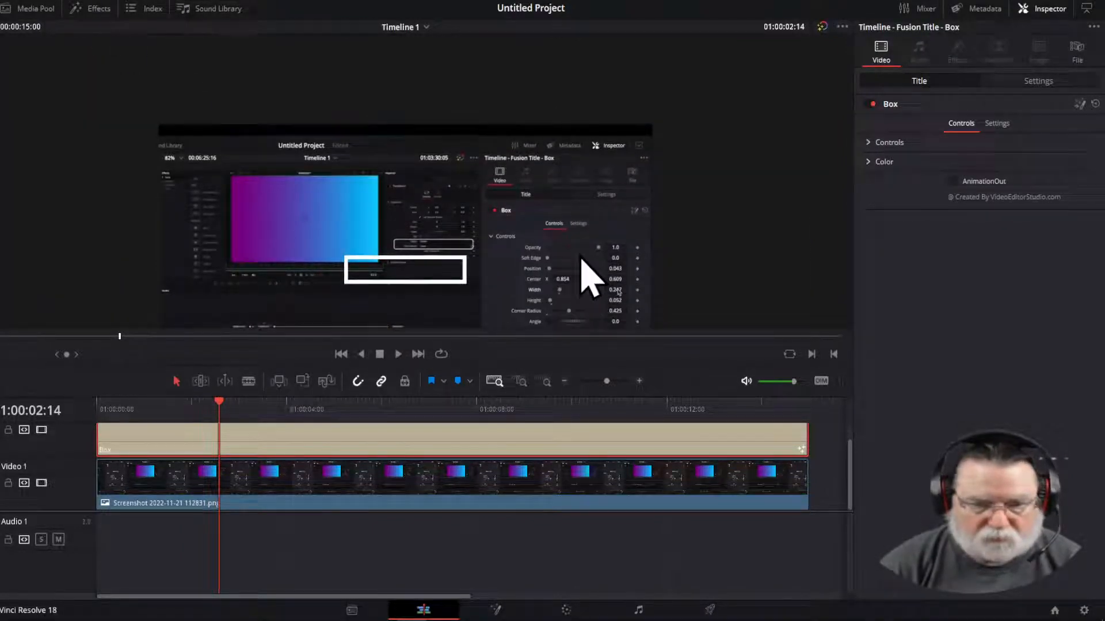
scroll(580, 256, up, 2)
scroll(580, 257, down, 3)
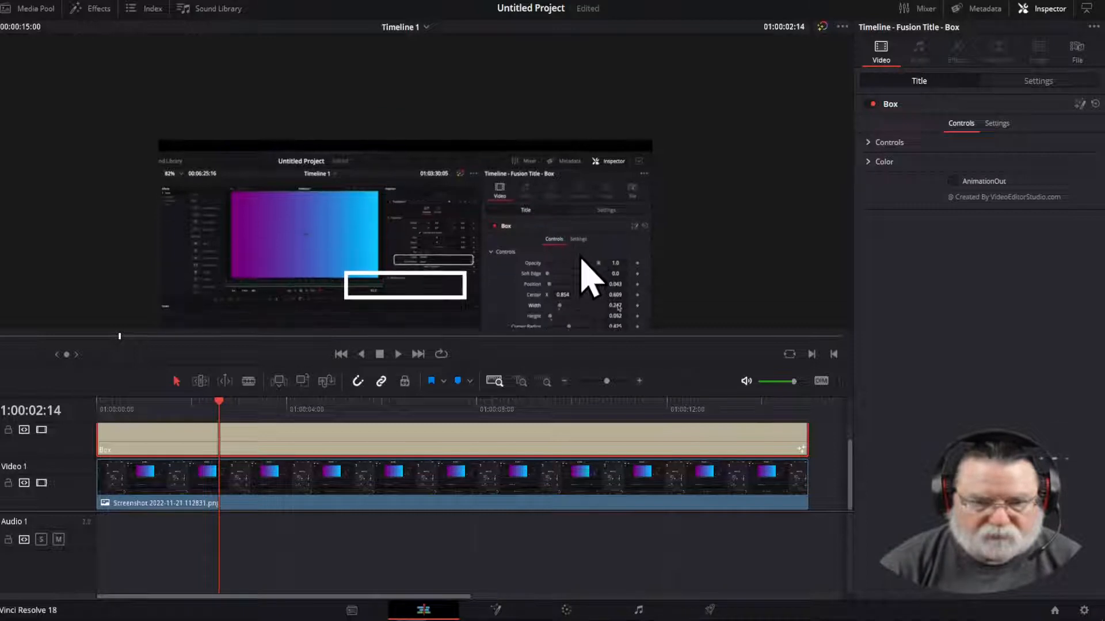
scroll(581, 256, up, 3)
scroll(580, 256, down, 2)
scroll(581, 256, up, 8)
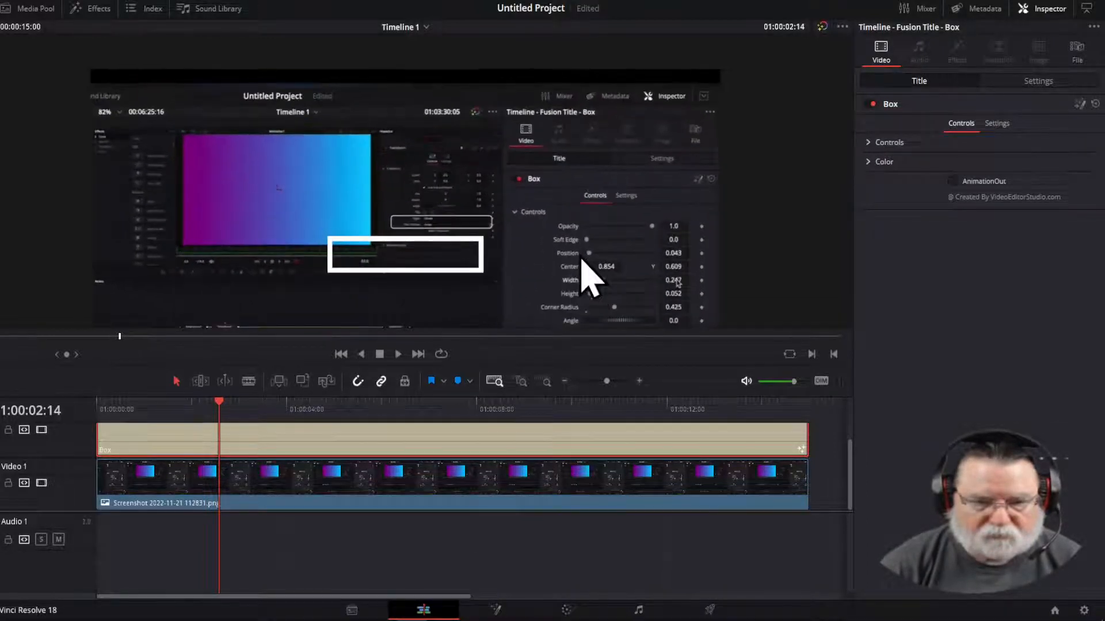
scroll(581, 260, up, 3)
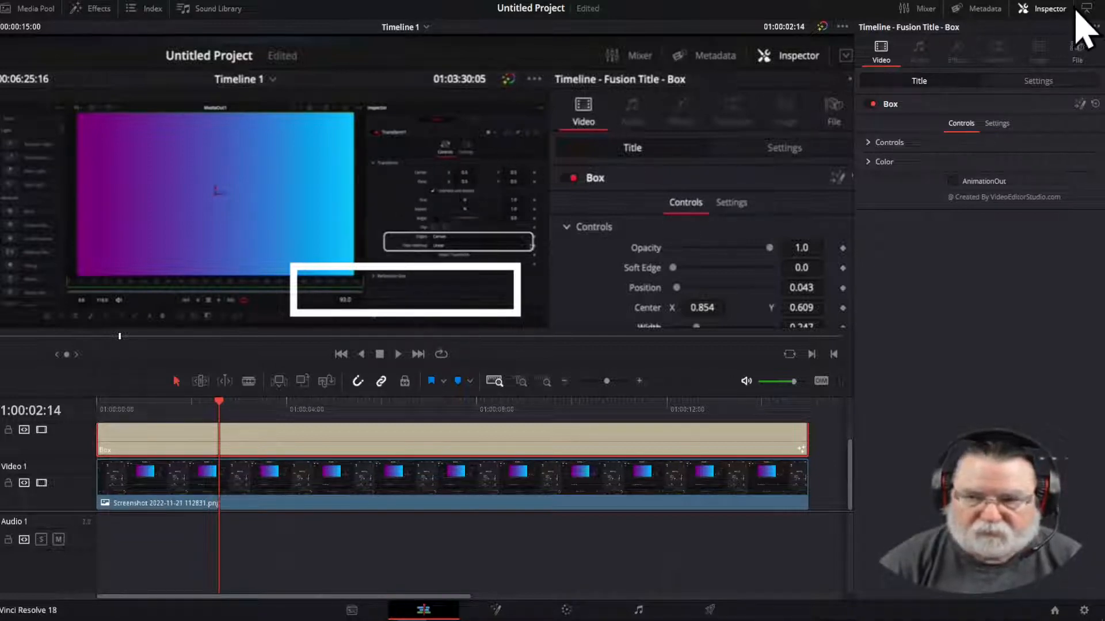
click(1041, 8)
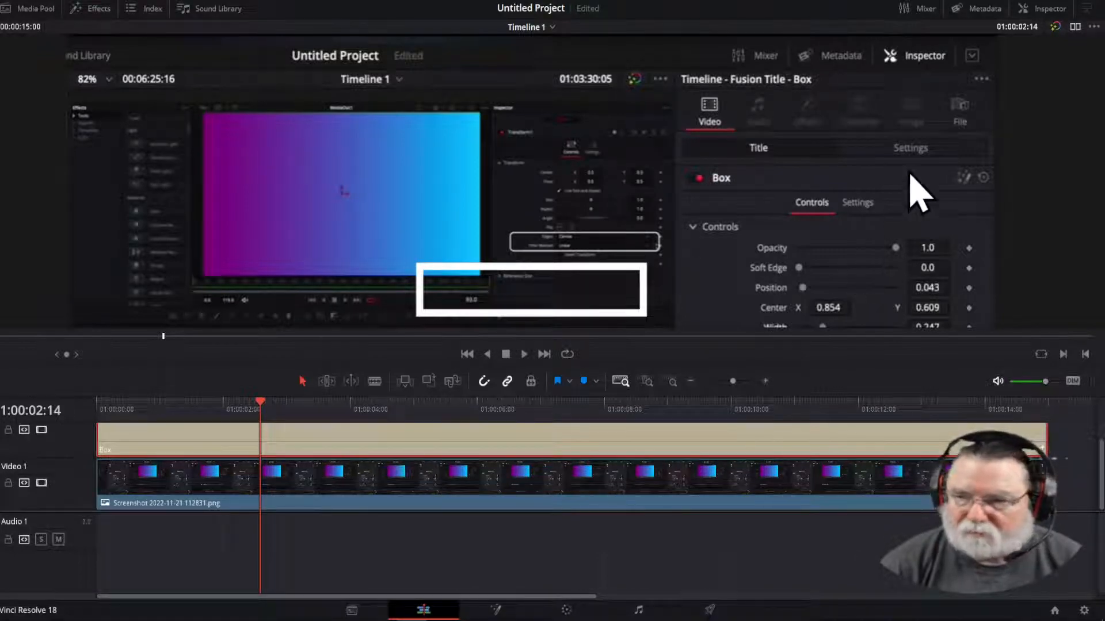
click(1036, 10)
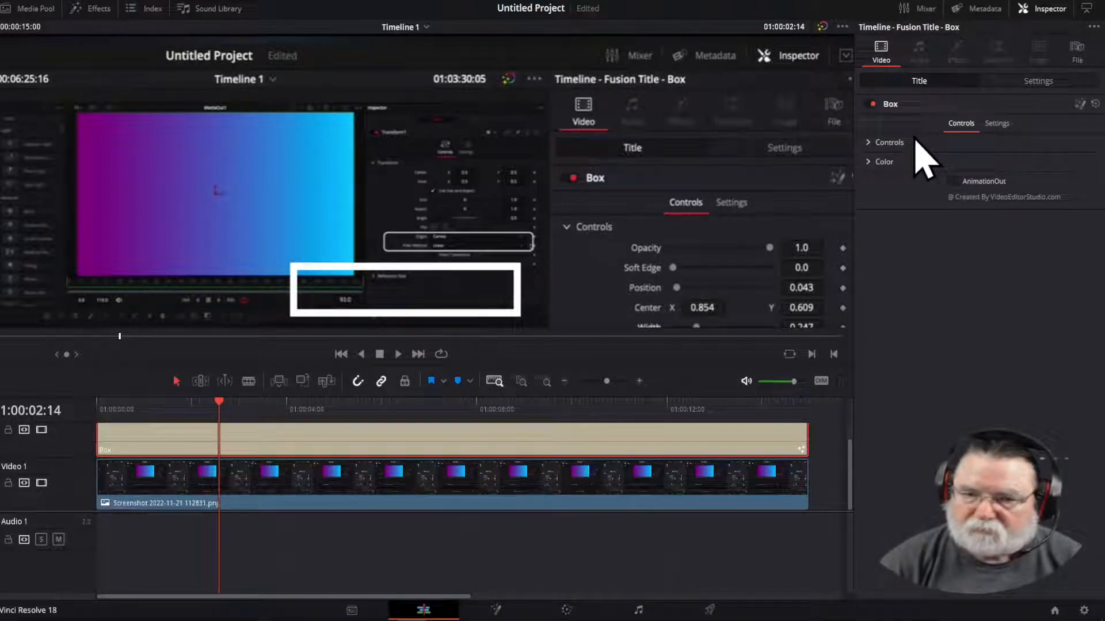
Step: Scale the screenshot clip to a Zoom of 0.950 in X and Y
click(459, 489)
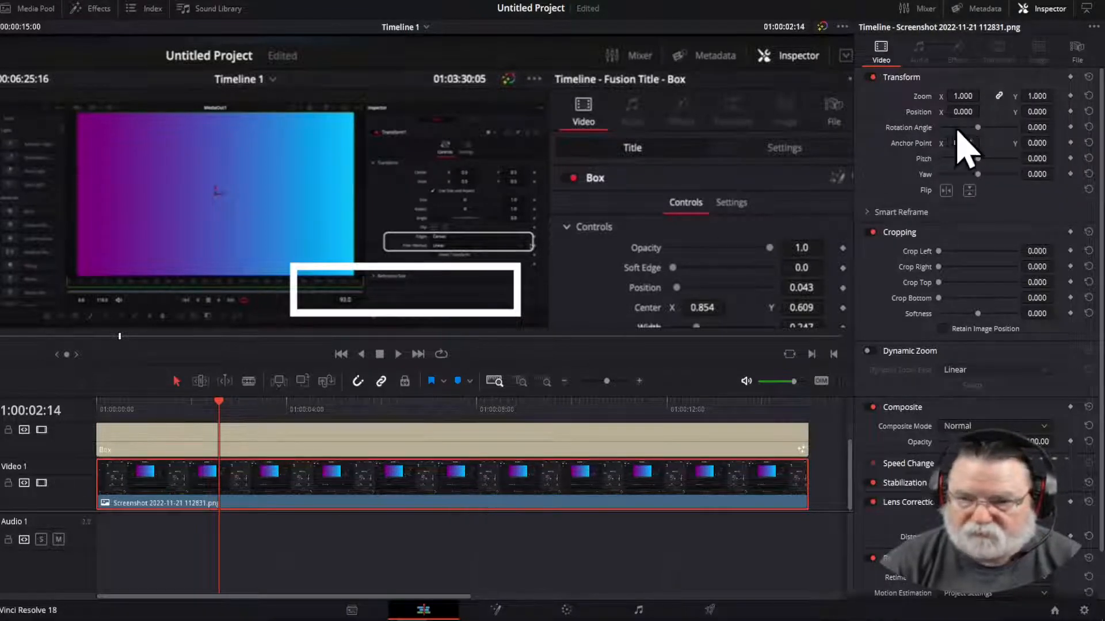
mouse_move(963, 96)
mouse_down()
mouse_move(935, 96)
mouse_move(971, 96)
mouse_move(957, 97)
mouse_up()
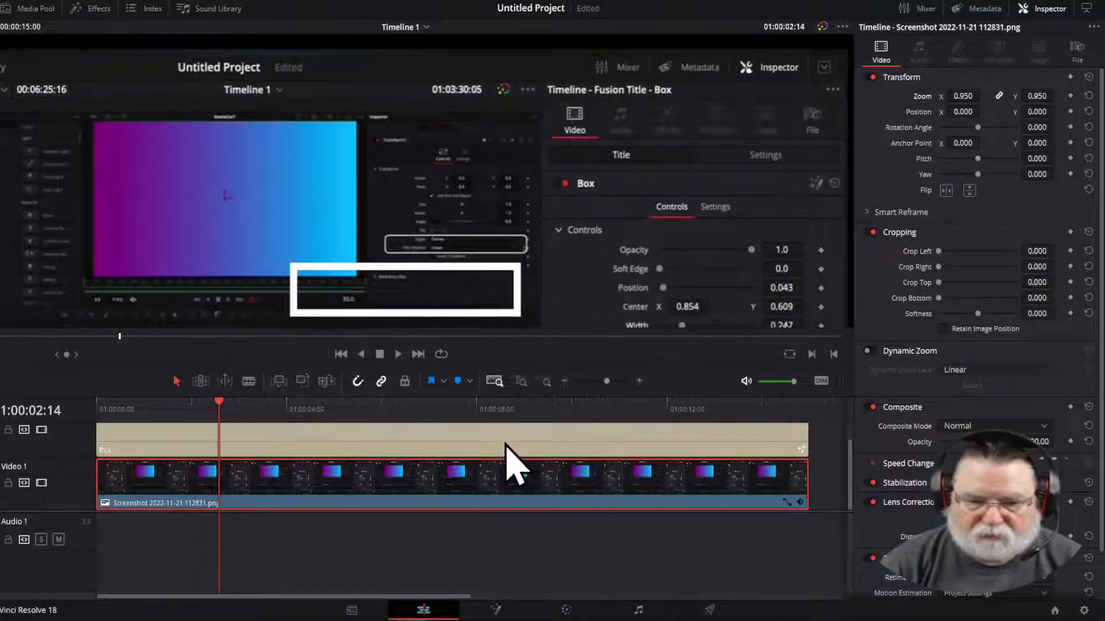
Step: Reveal the Box title's controls and lower its Opacity to 0.772
click(505, 445)
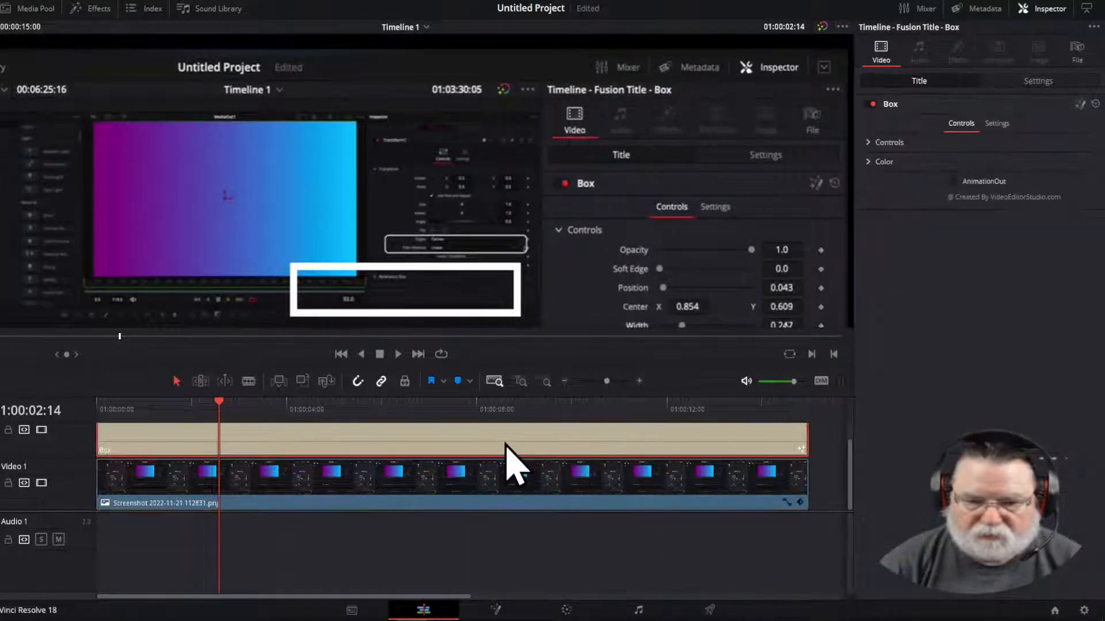
click(868, 144)
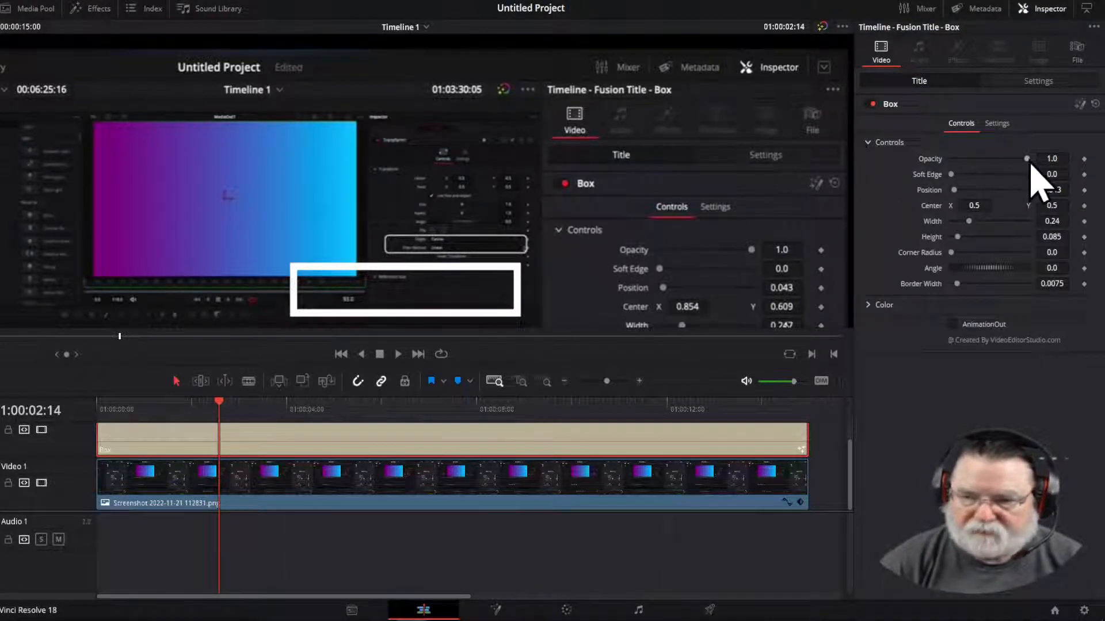
mouse_move(1028, 161)
mouse_down()
mouse_move(977, 161)
mouse_move(1011, 162)
mouse_up()
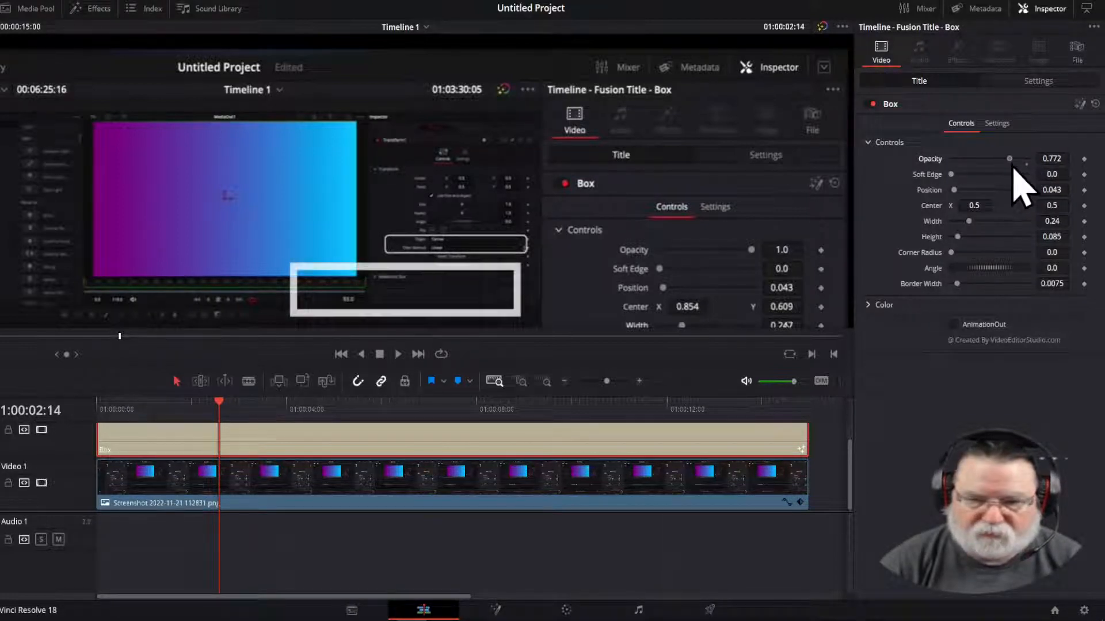
Step: Set the Box title's Position to 0.0 and its Center to X 0.826, Y 0.472
drag(953, 191, 997, 205)
double_click(978, 205)
text(0.41)
key(Return)
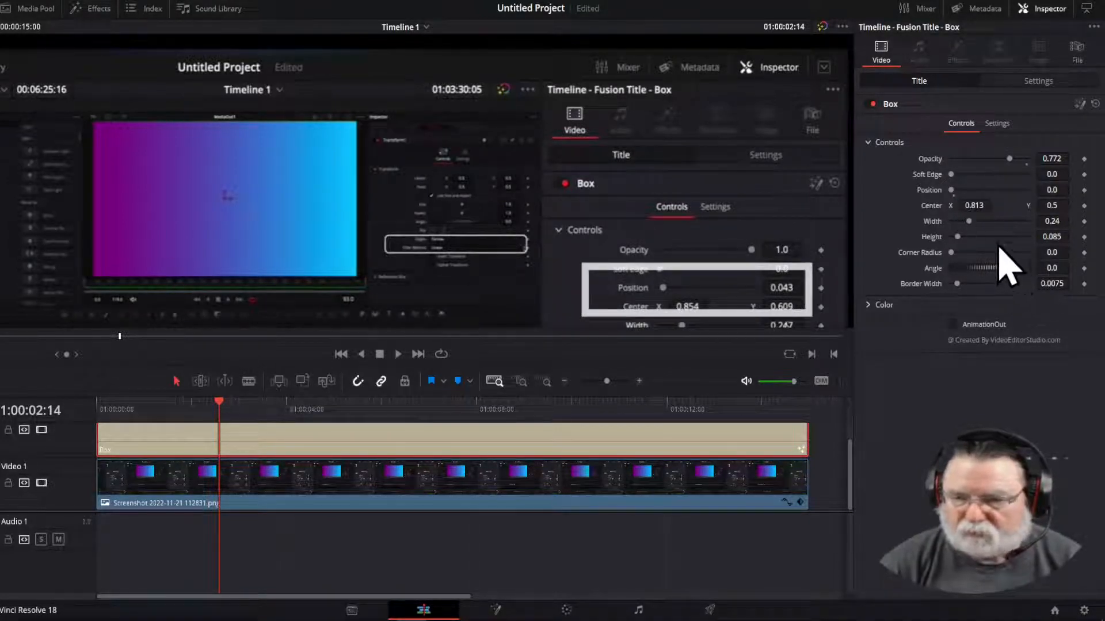
drag(1052, 205, 1046, 205)
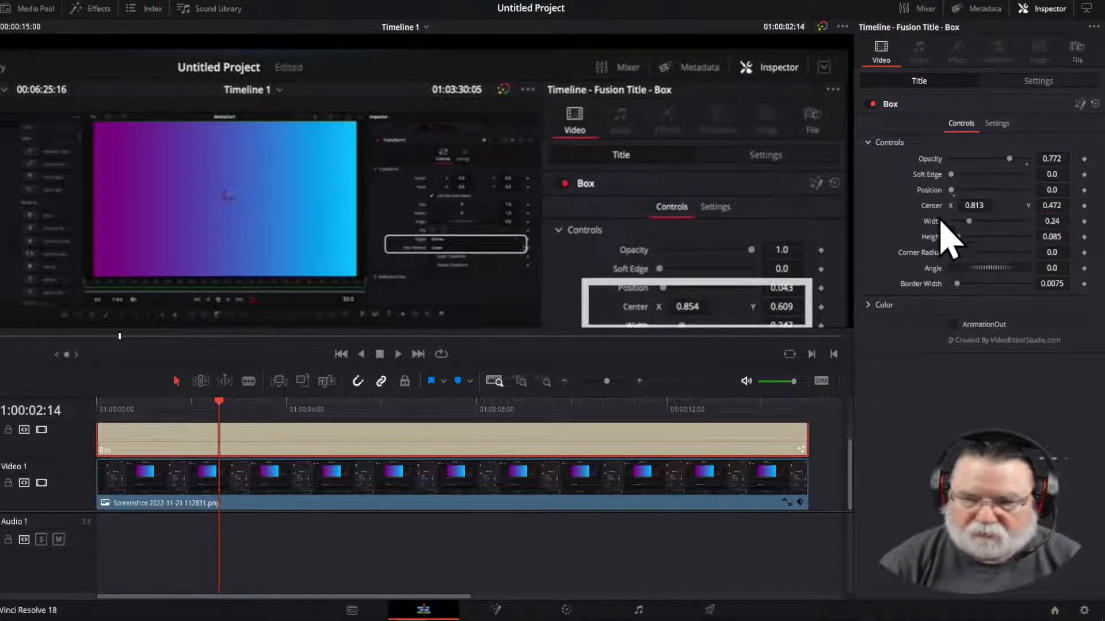
drag(973, 205, 978, 205)
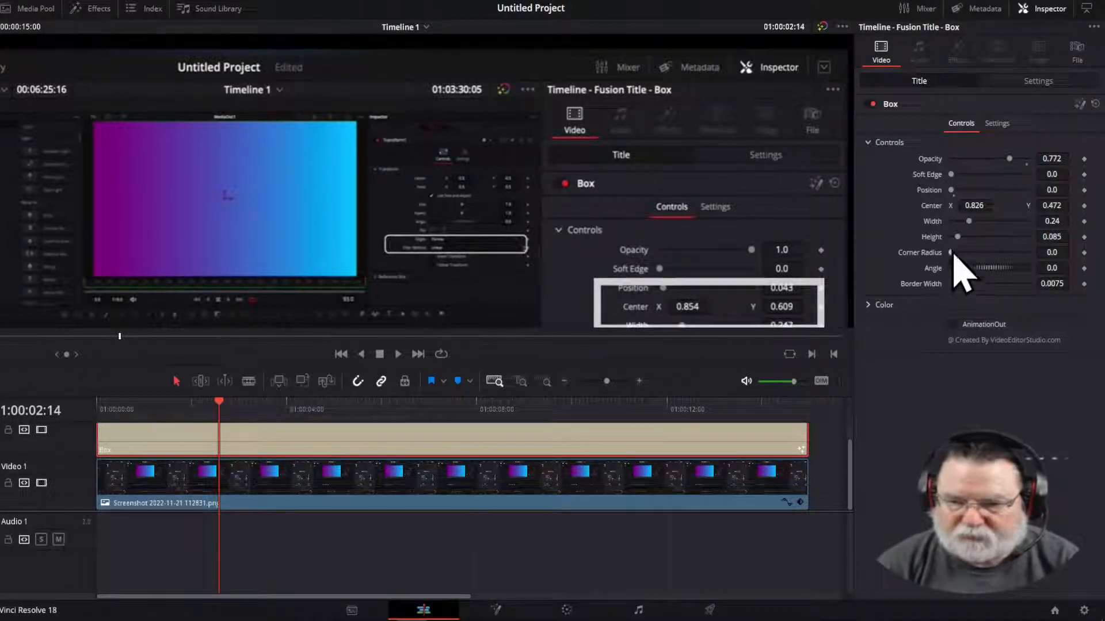
Step: Set the Box title's Corner Radius to 0.504 and Opacity to 1.0, and enable AnimationOut
drag(952, 257, 989, 257)
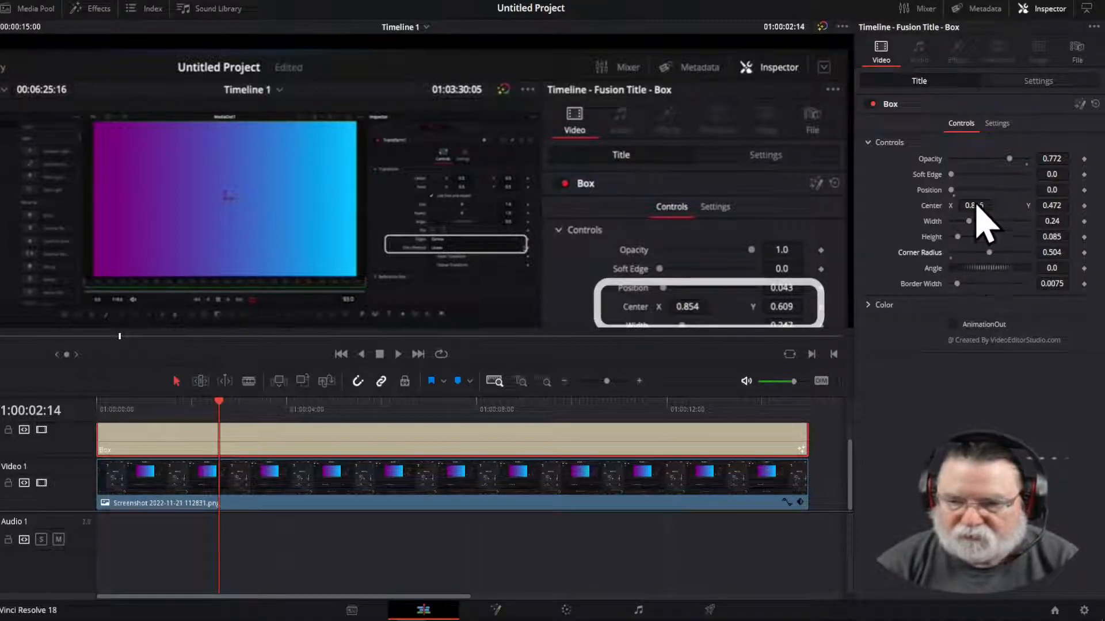
drag(1013, 160, 1037, 160)
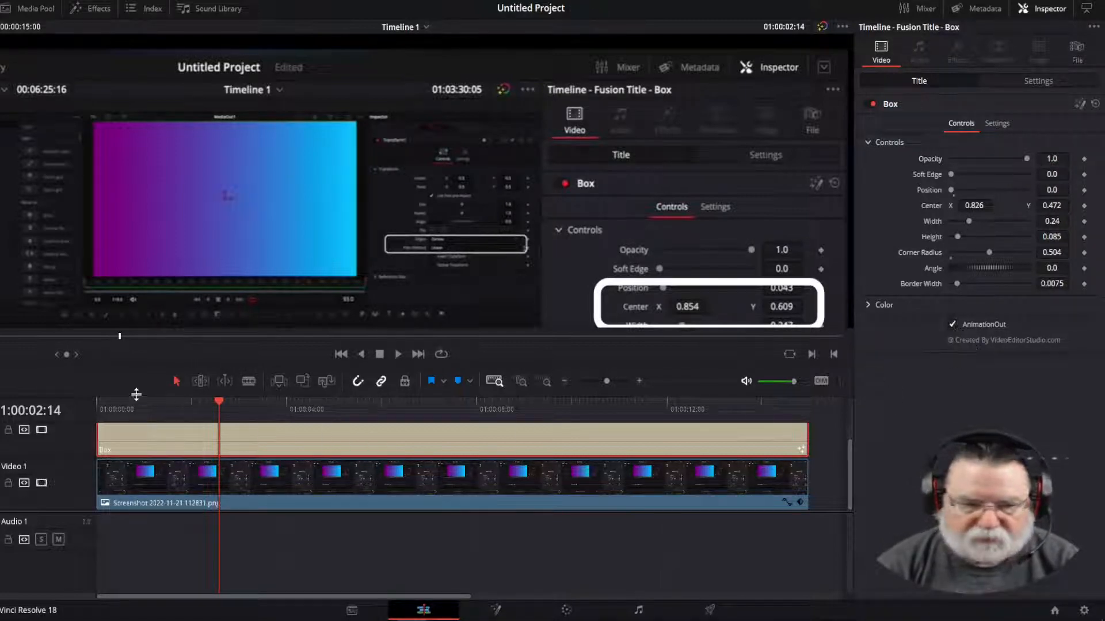
Step: Play the timeline from its start to review the box's animation, and return the playhead to the start
click(102, 411)
key(space)
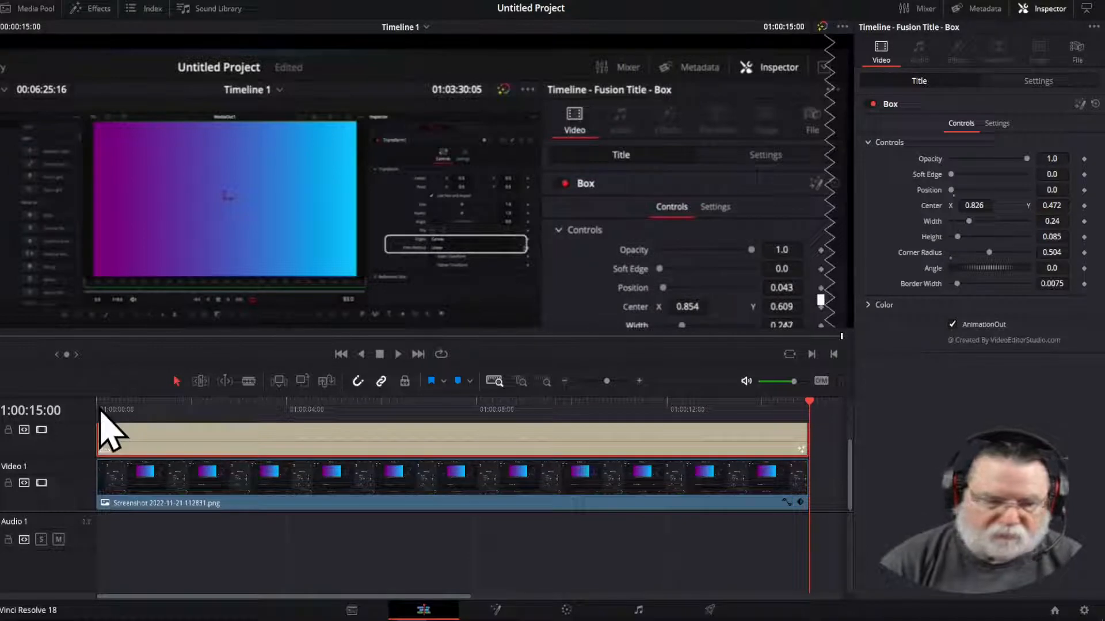
click(106, 405)
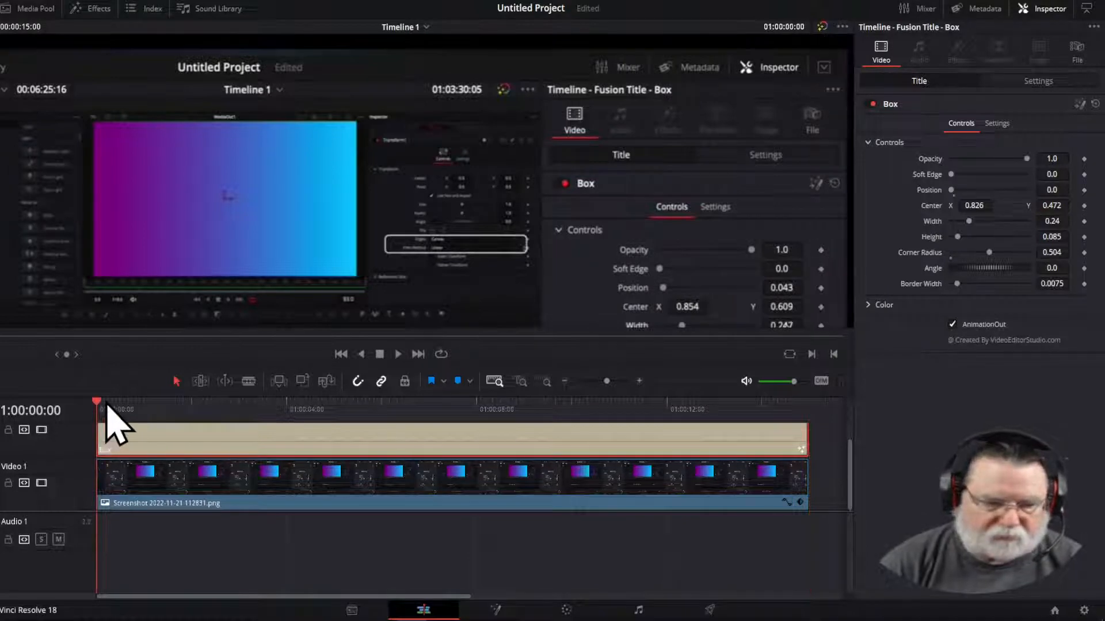
Step: Change the Box title's solid color to lime yellow, #cfff31, and move the playhead to 01:00:02:12 to view it
click(870, 306)
click(976, 337)
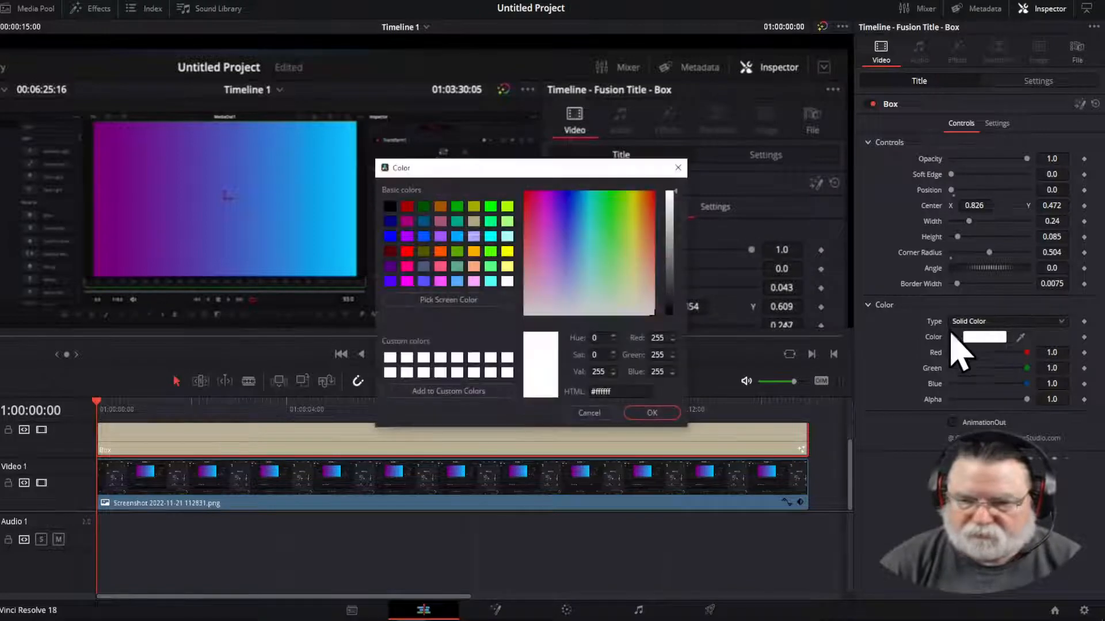
drag(633, 224, 627, 215)
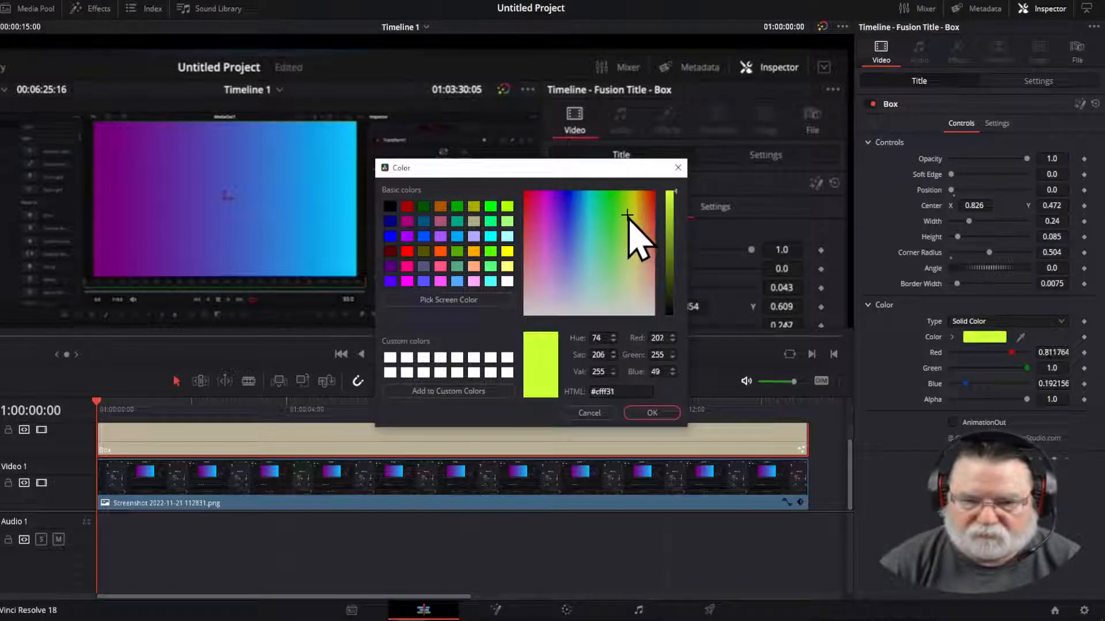
click(652, 414)
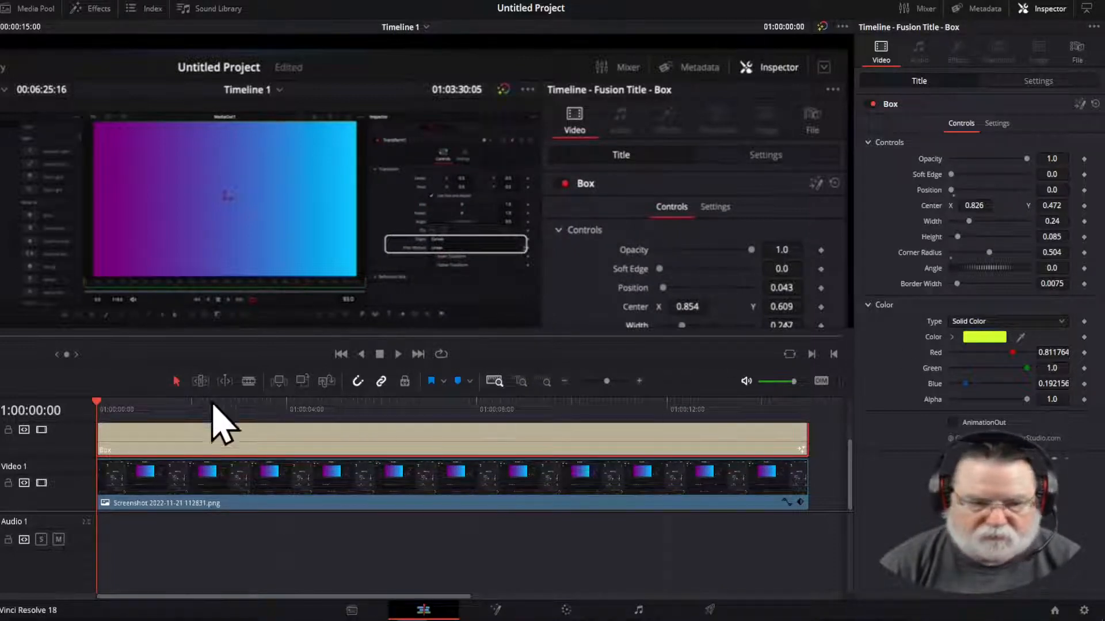
drag(98, 406, 217, 410)
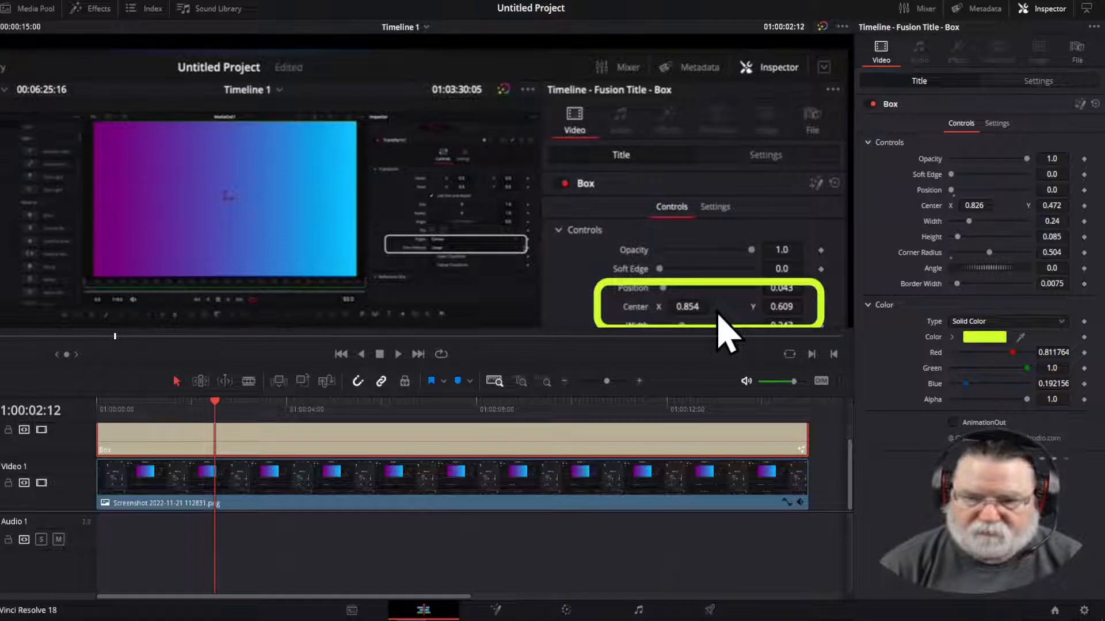
Step: Show the media pool and delete both the screenshot clip and the Box title from the timeline
click(33, 2)
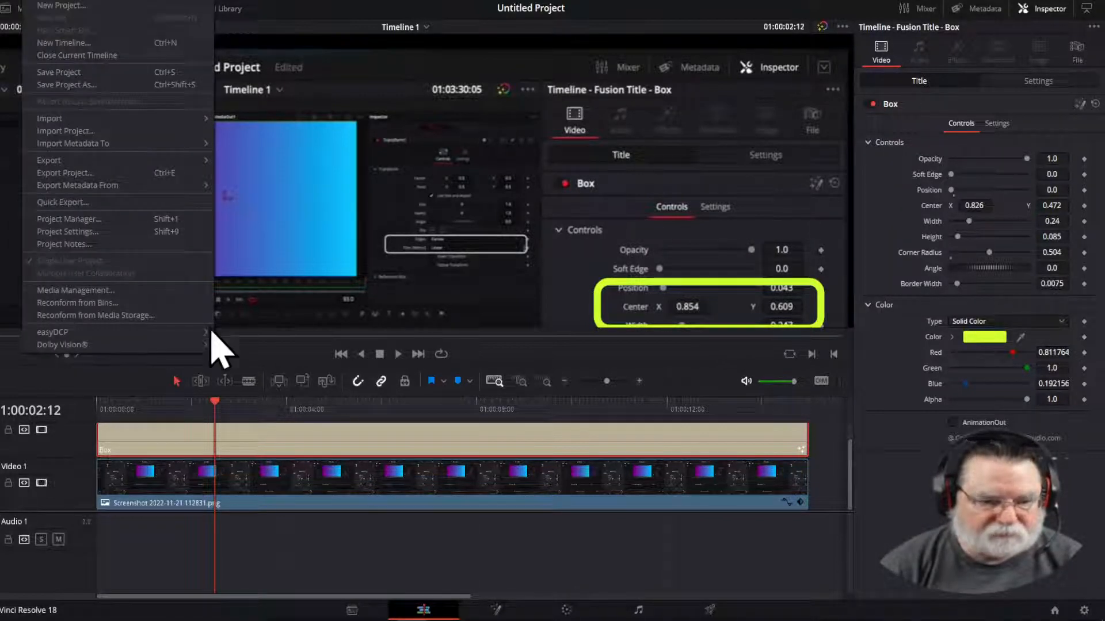
click(373, 494)
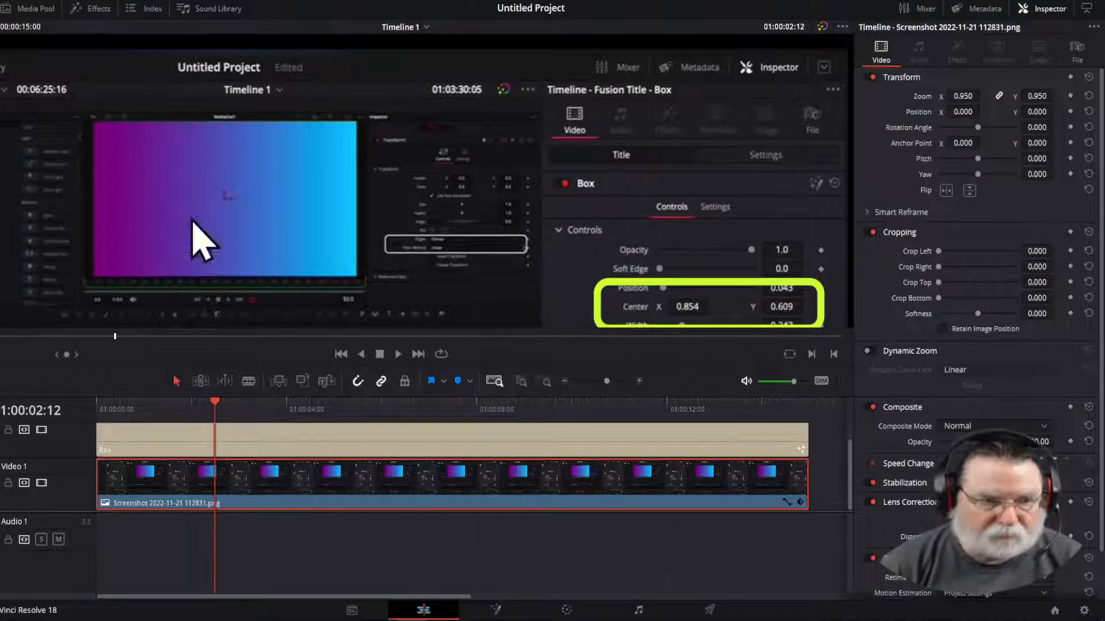
click(36, 8)
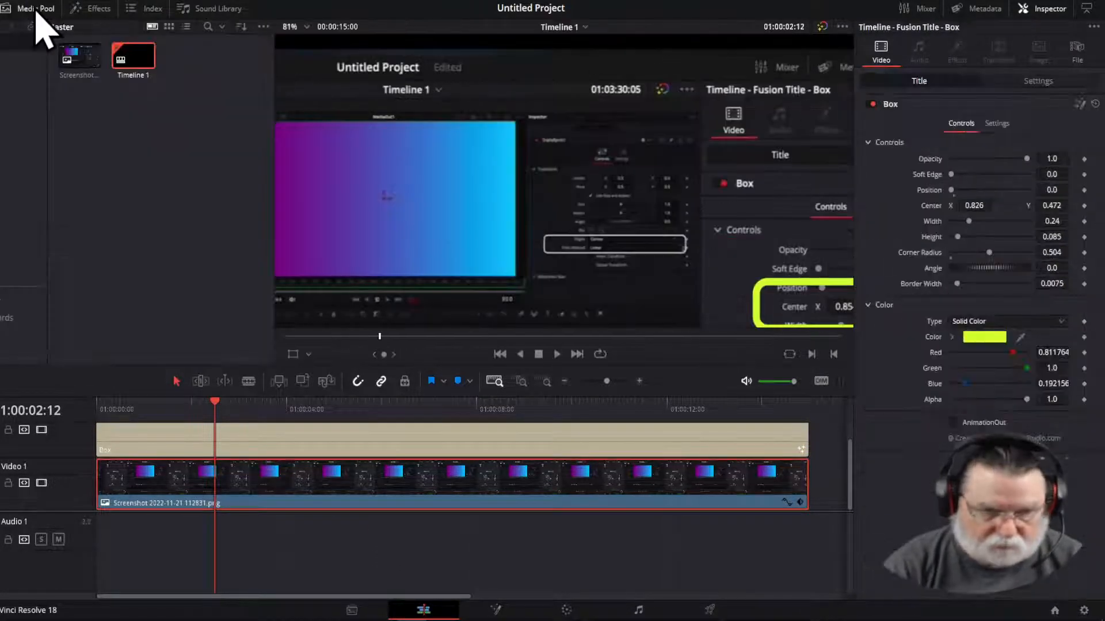
key(Delete)
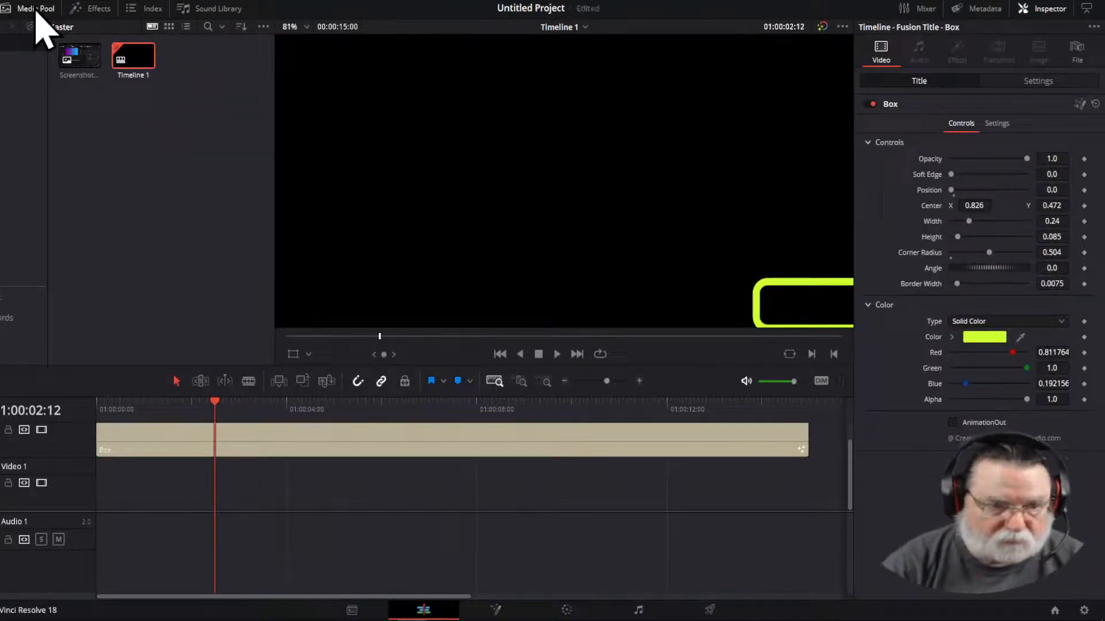
right_click(257, 444)
click(229, 442)
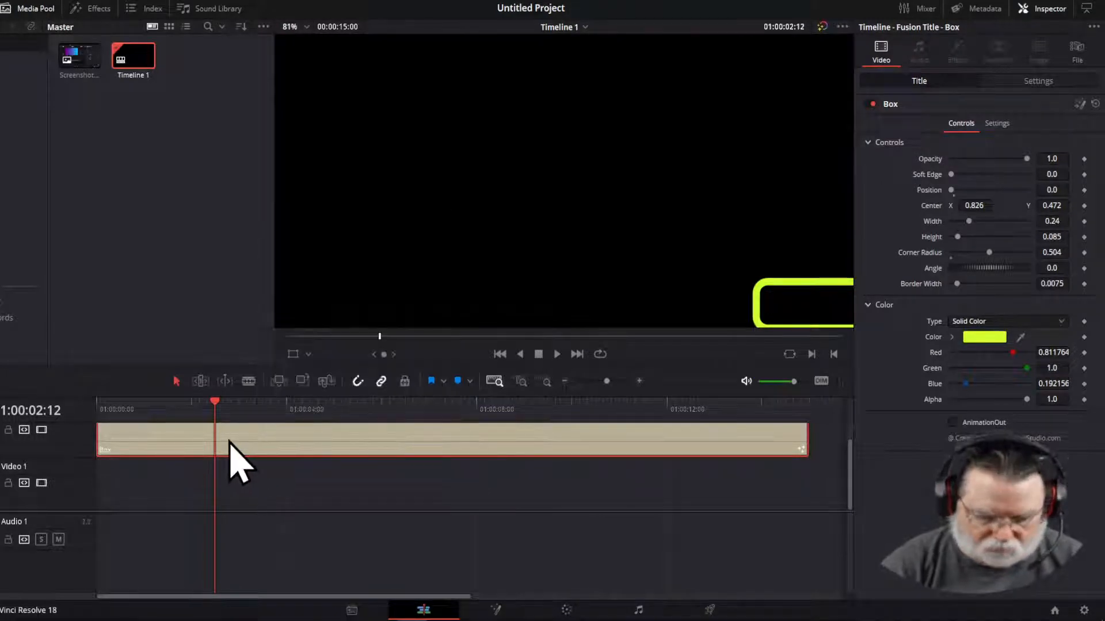
key(Delete)
Step: Remove the screenshot image from the media pool and narrow the pool to give the viewer more room
click(78, 57)
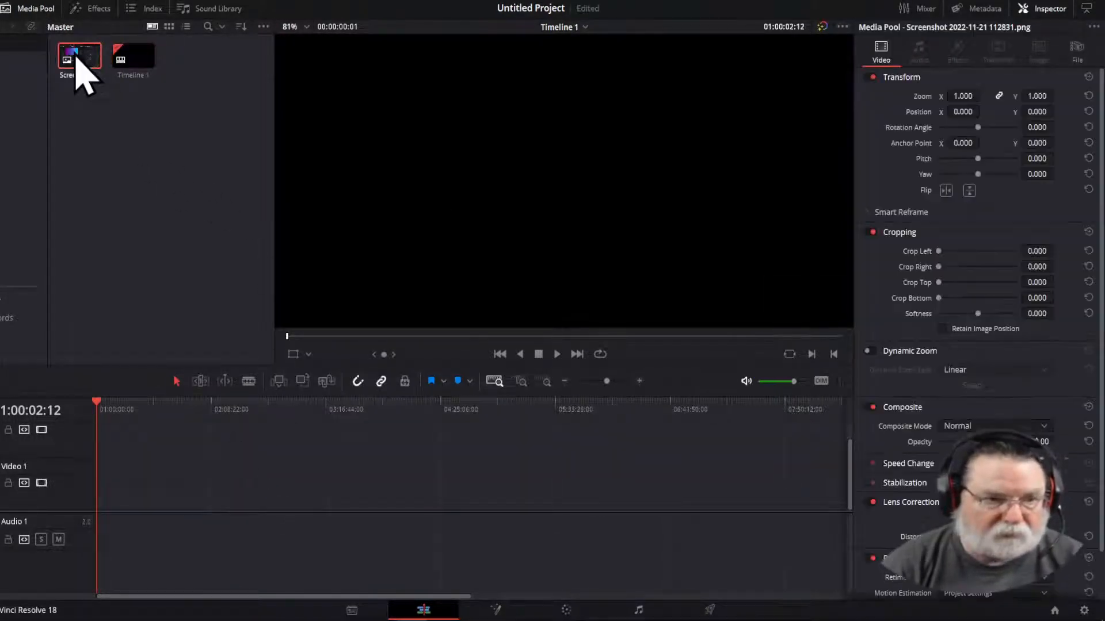
key(Delete)
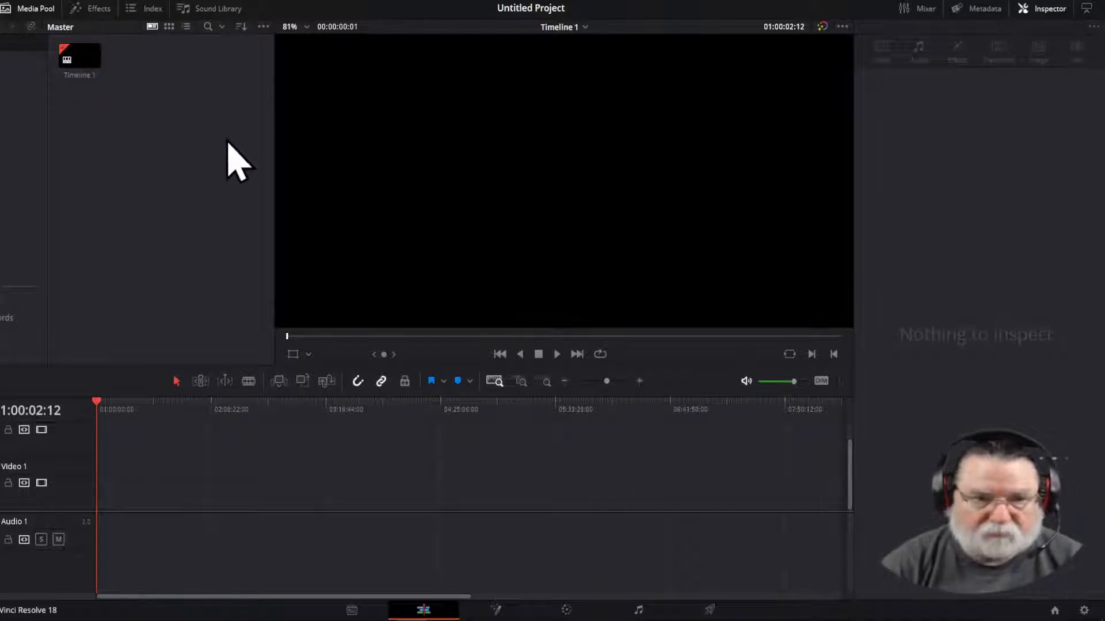
drag(274, 137, 158, 140)
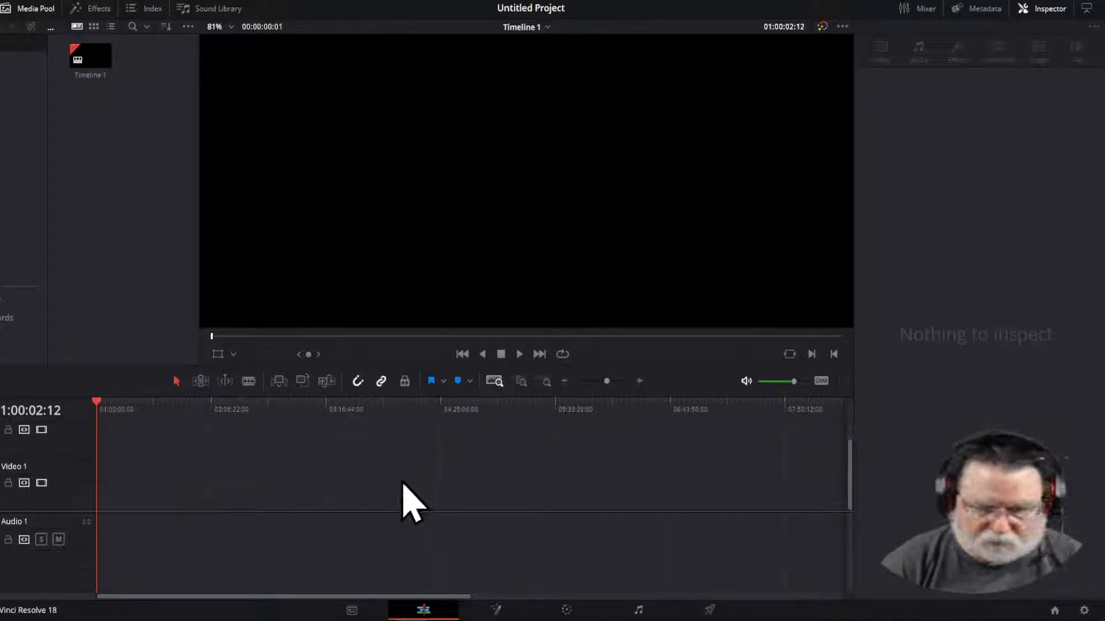
Step: Place two Box pointer titles from Free Starter Pack 2.0 on the Video 1 track
click(92, 9)
drag(112, 233, 279, 466)
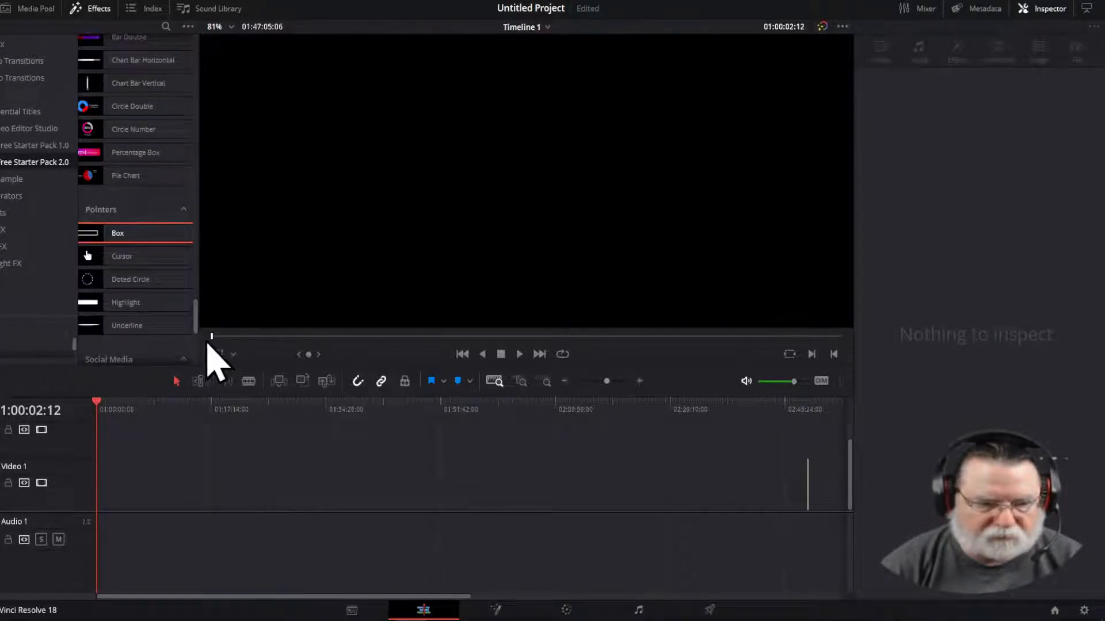
drag(118, 236, 221, 487)
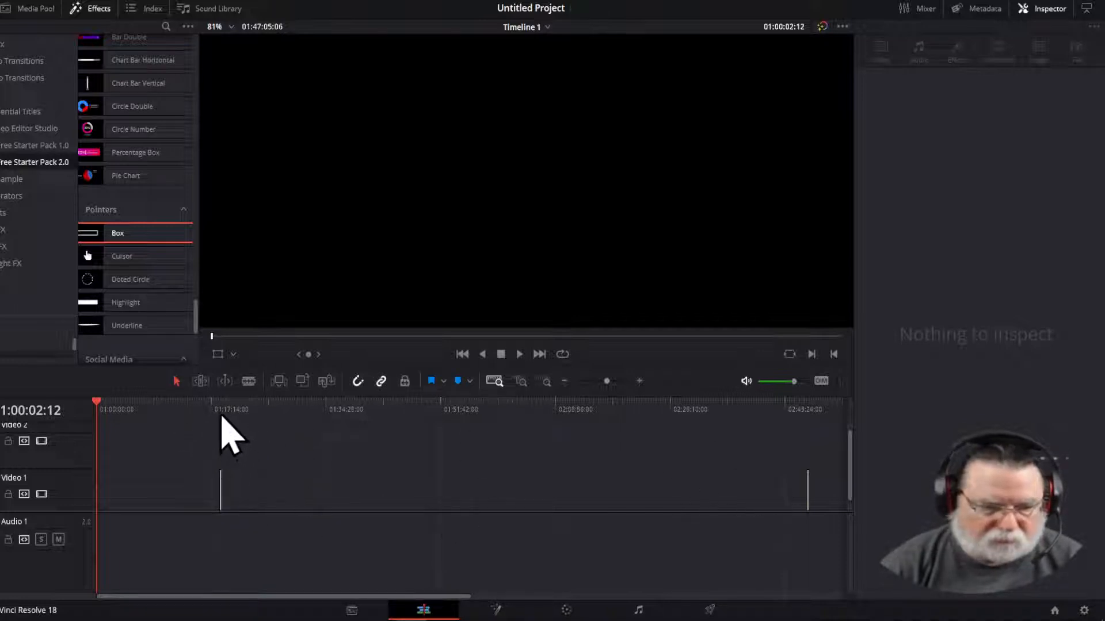
Step: Delete the Box title farther along Video 1 and save the project
click(223, 412)
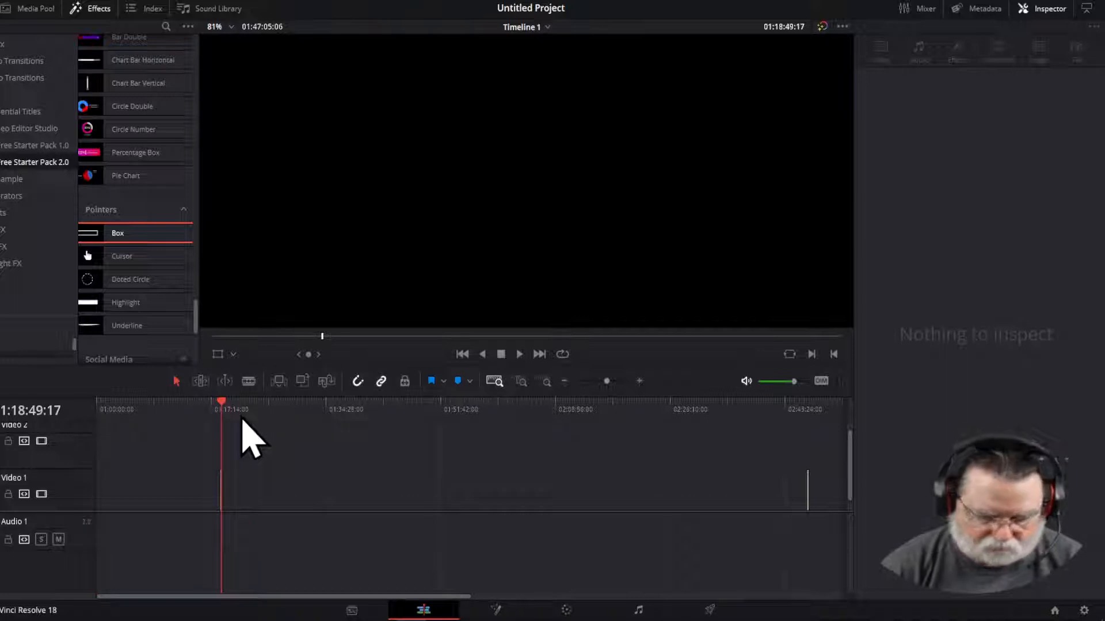
key(Left)
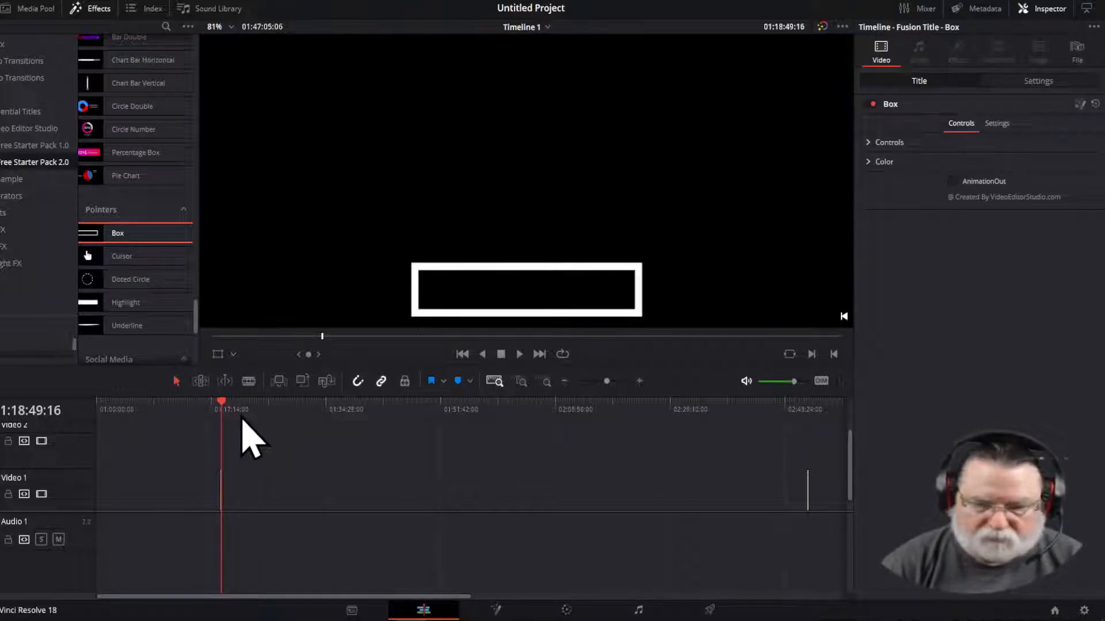
drag(719, 431, 834, 551)
key(shift+z)
key(ctrl+s)
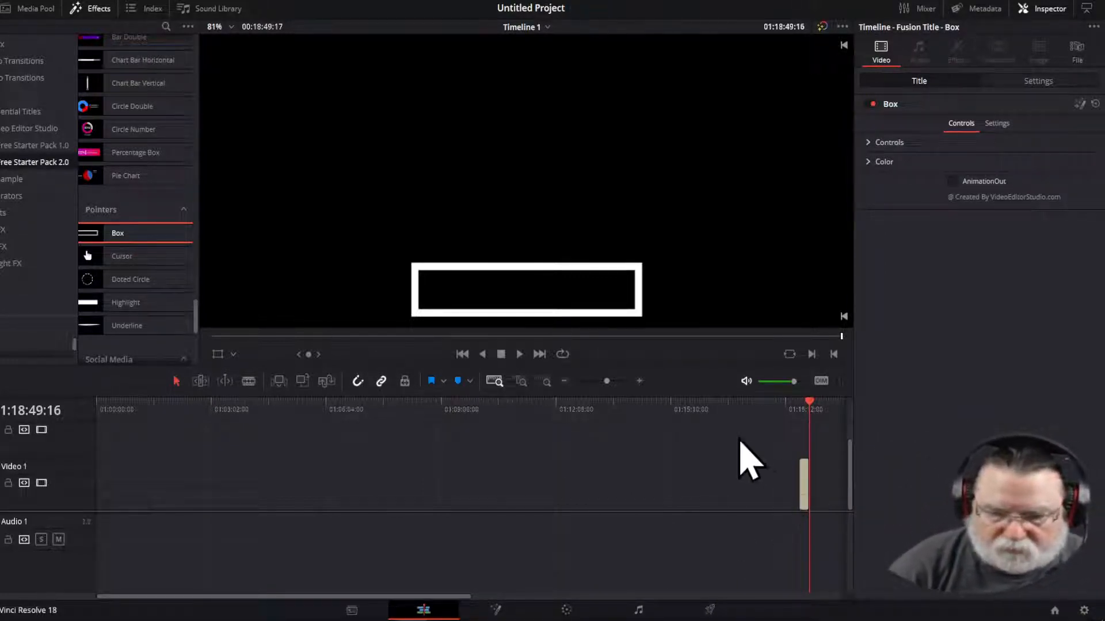
Step: Move the remaining Box title to the start of Video 1 and place the playhead at 01:00:02:10
click(202, 415)
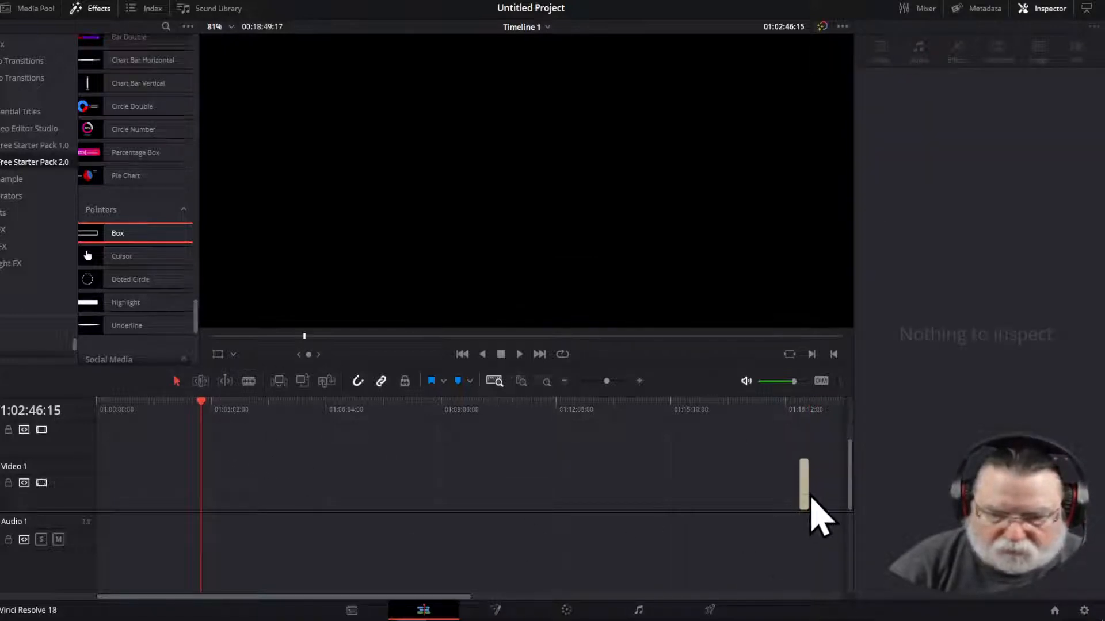
drag(805, 490, 104, 514)
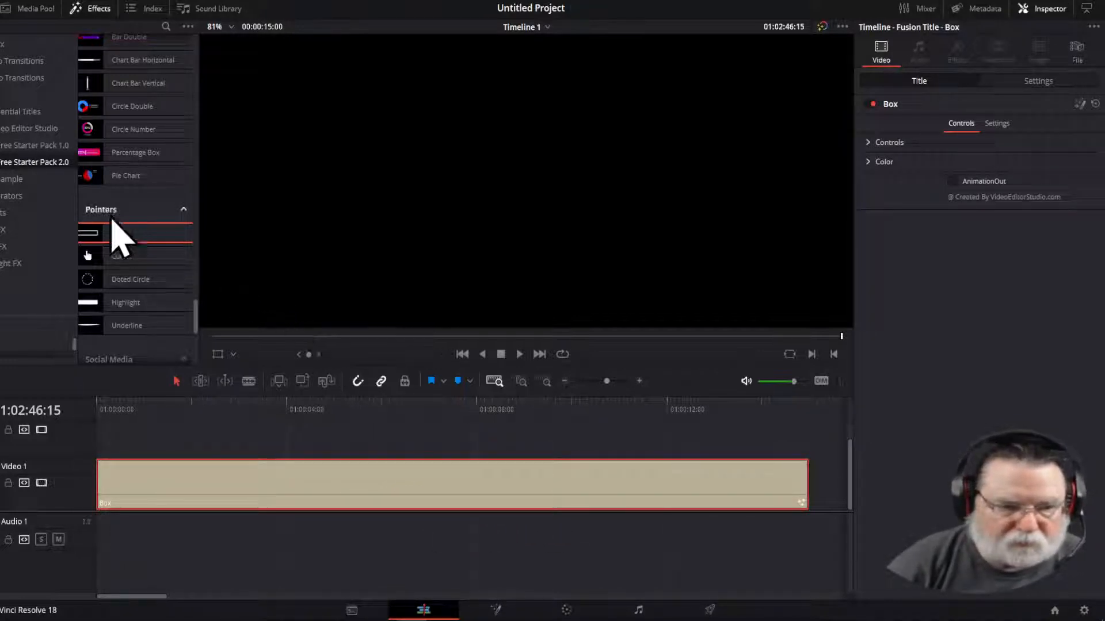
drag(118, 403, 168, 402)
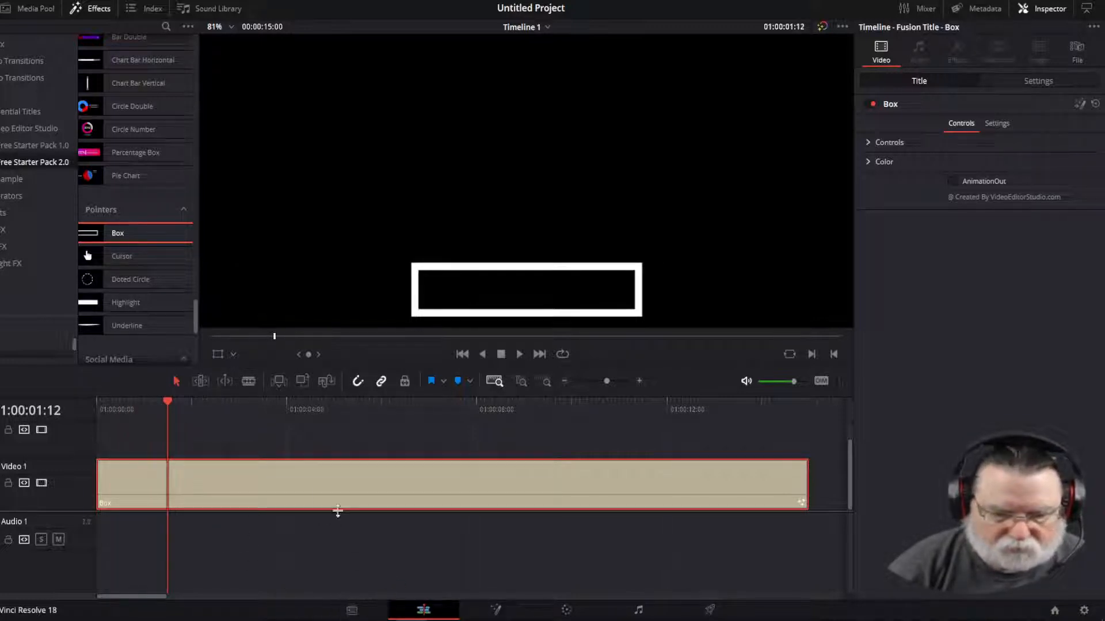
mouse_move(171, 404)
mouse_down()
mouse_move(94, 424)
mouse_move(214, 423)
mouse_up()
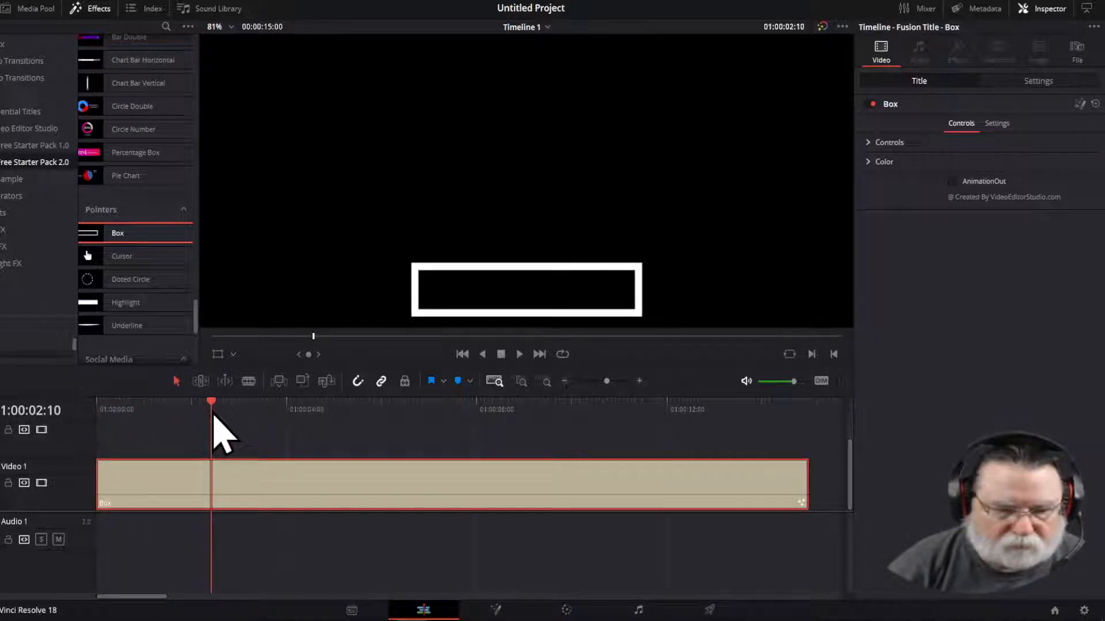
Step: Reveal the Box title's controls and set its Center to X 0.391, Y 0.556
click(867, 143)
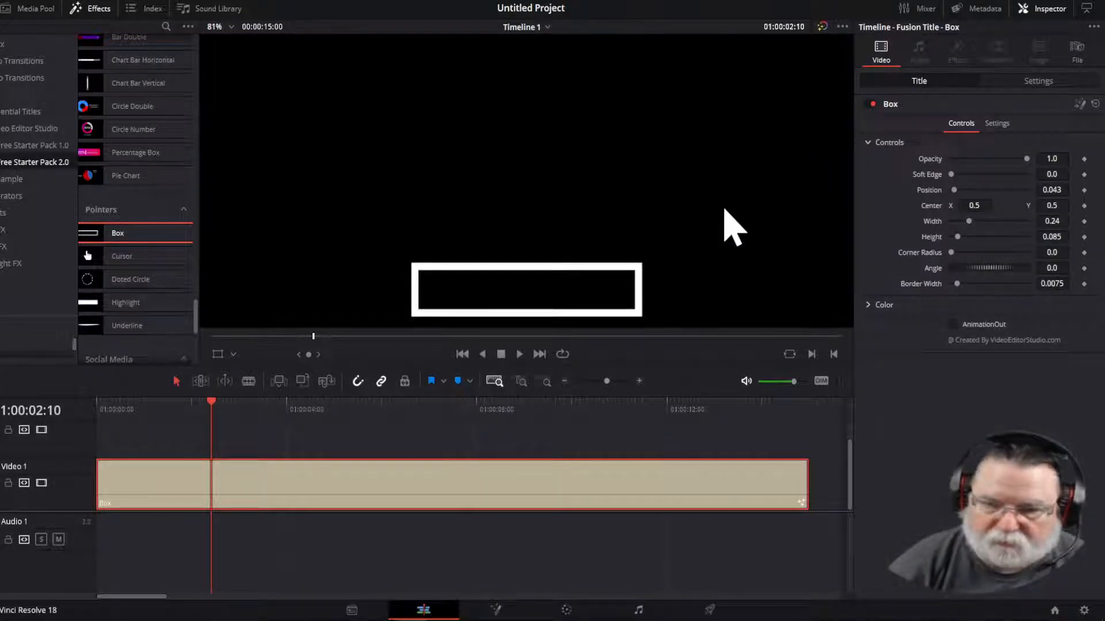
drag(972, 205, 1098, 205)
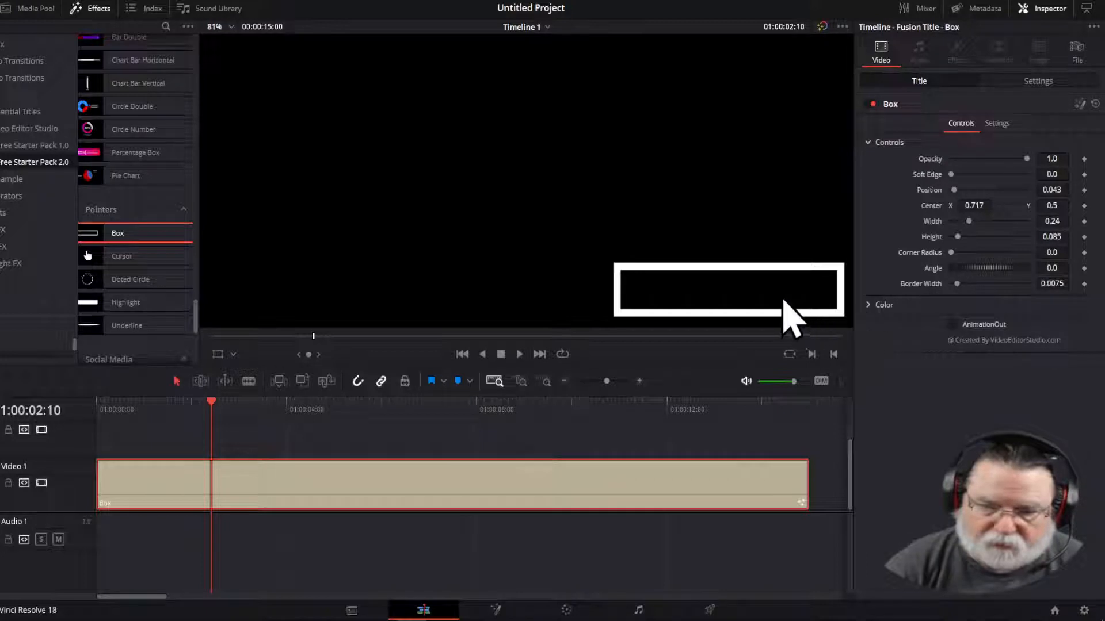
drag(1055, 207, 1098, 207)
drag(979, 206, 926, 206)
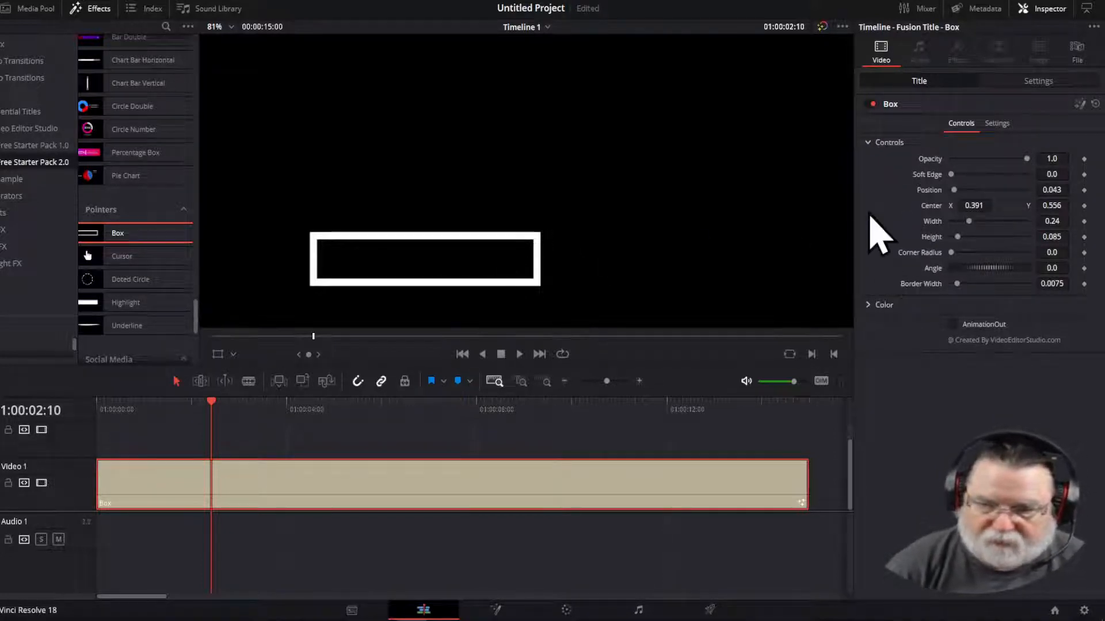
Step: Use the Fusion Overlay in the viewer to move the box to Center X 0.385227, Y 0.616433, and hide the overlay
click(233, 355)
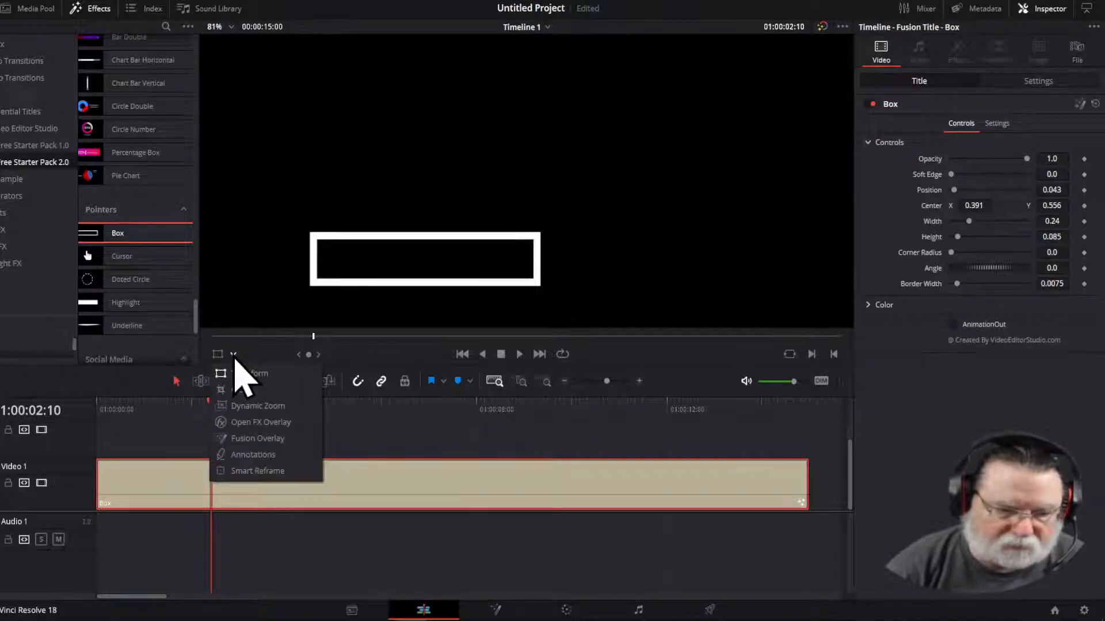
click(247, 439)
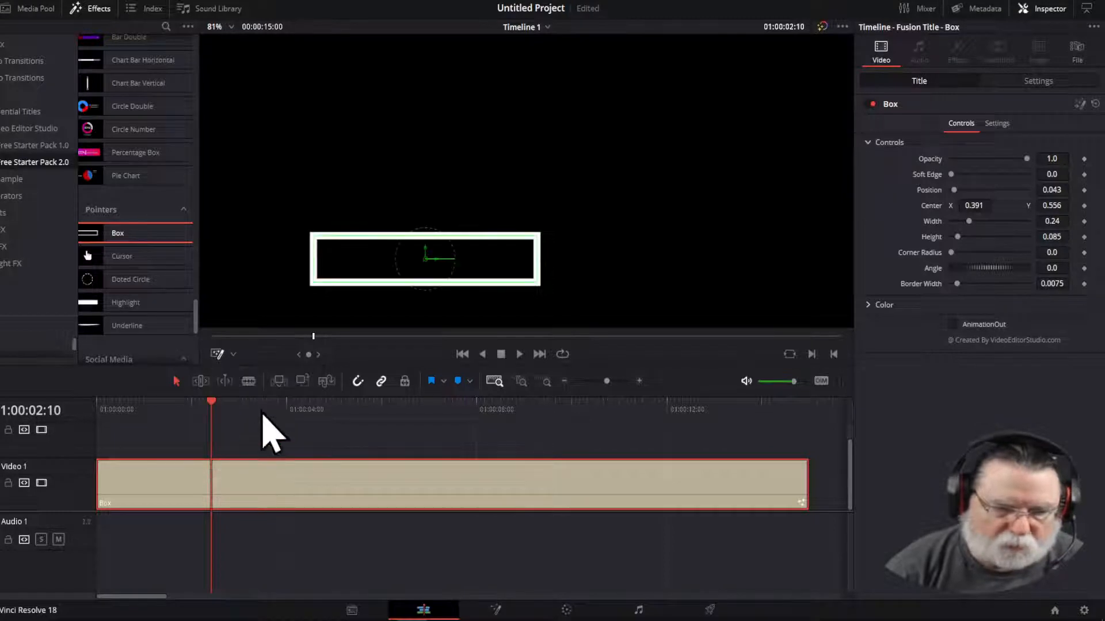
drag(426, 263, 401, 236)
click(232, 356)
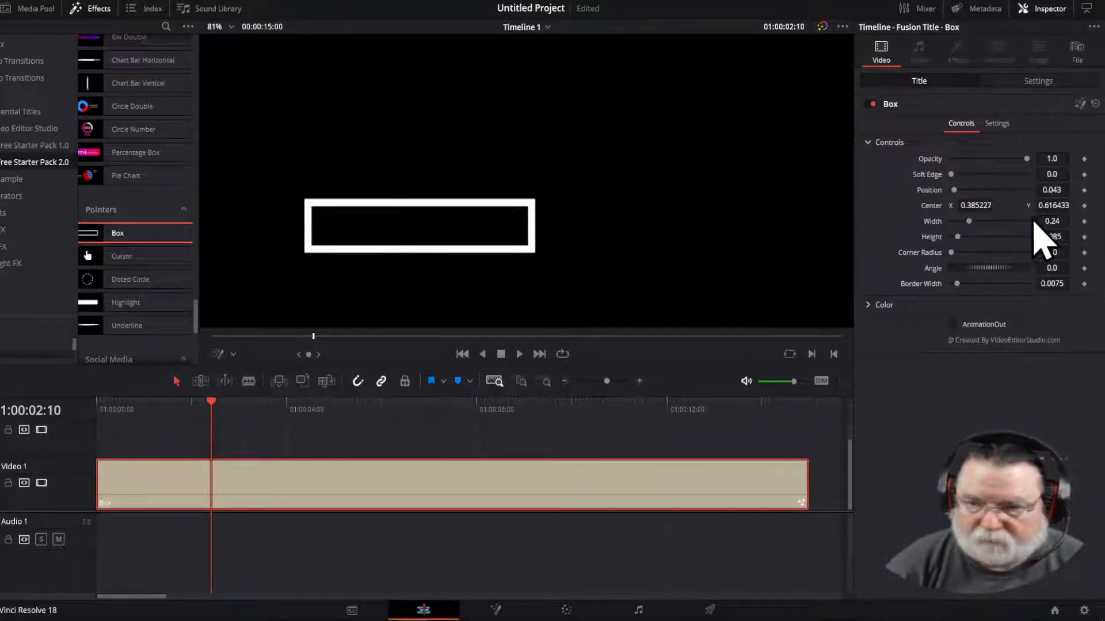
Step: Set the Box title's Center X to 0.459227 and save the project
mouse_move(962, 206)
mouse_down()
mouse_move(1030, 206)
mouse_move(950, 206)
mouse_move(980, 206)
mouse_move(960, 213)
mouse_up()
key(ctrl+s)
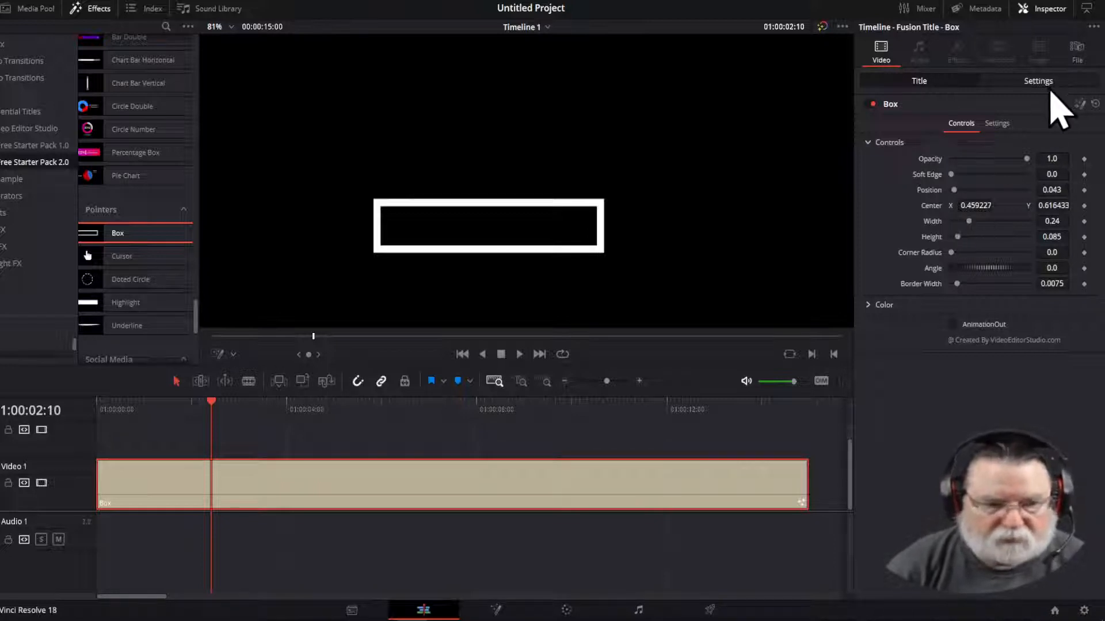
Step: Add the Cursor pointer title on the track above the Box title and reveal its Size & Position settings
drag(122, 257, 181, 440)
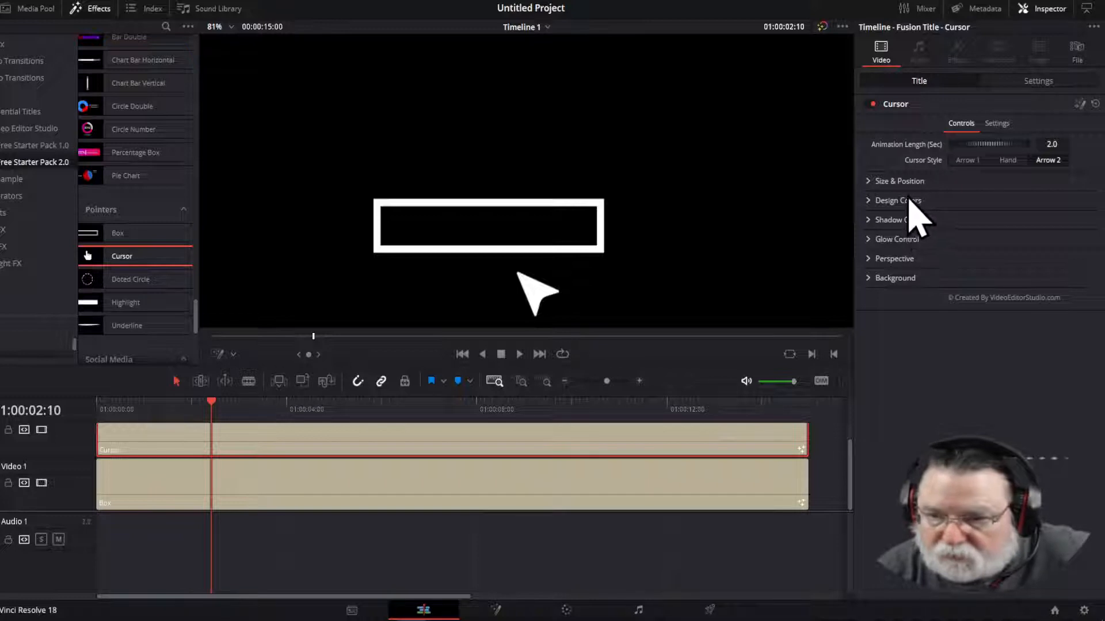
click(869, 182)
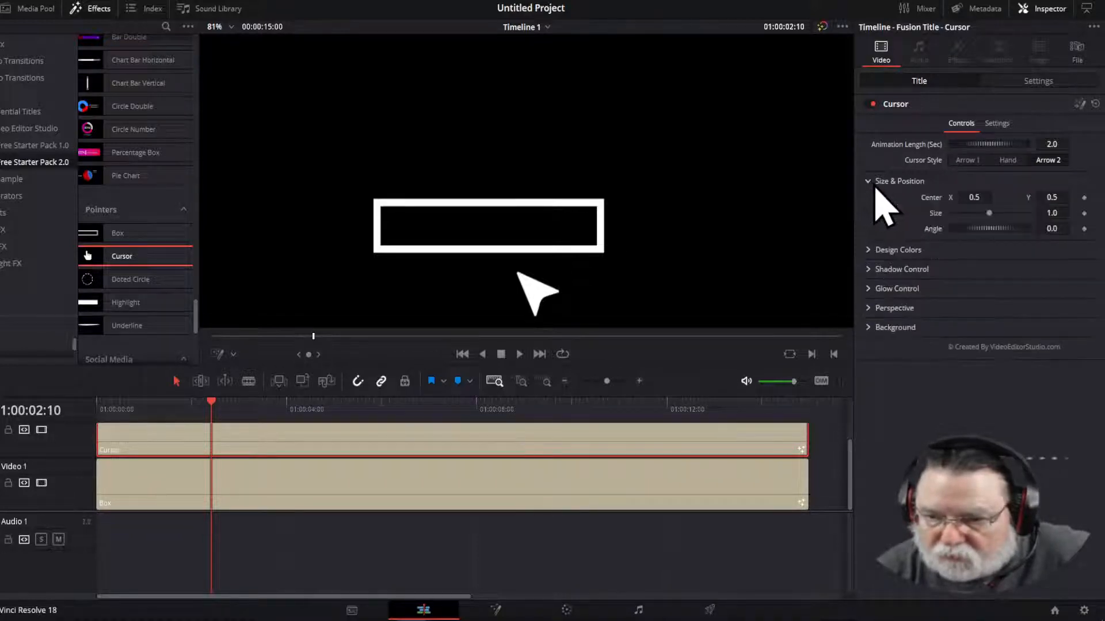
Step: Set the Cursor title's shadow color to #1cc5f4, shadow strength to 0.118, drop distance to 0.0173 and blur to 0.165
click(868, 269)
click(984, 350)
click(587, 217)
drag(586, 218, 584, 205)
drag(676, 315, 667, 197)
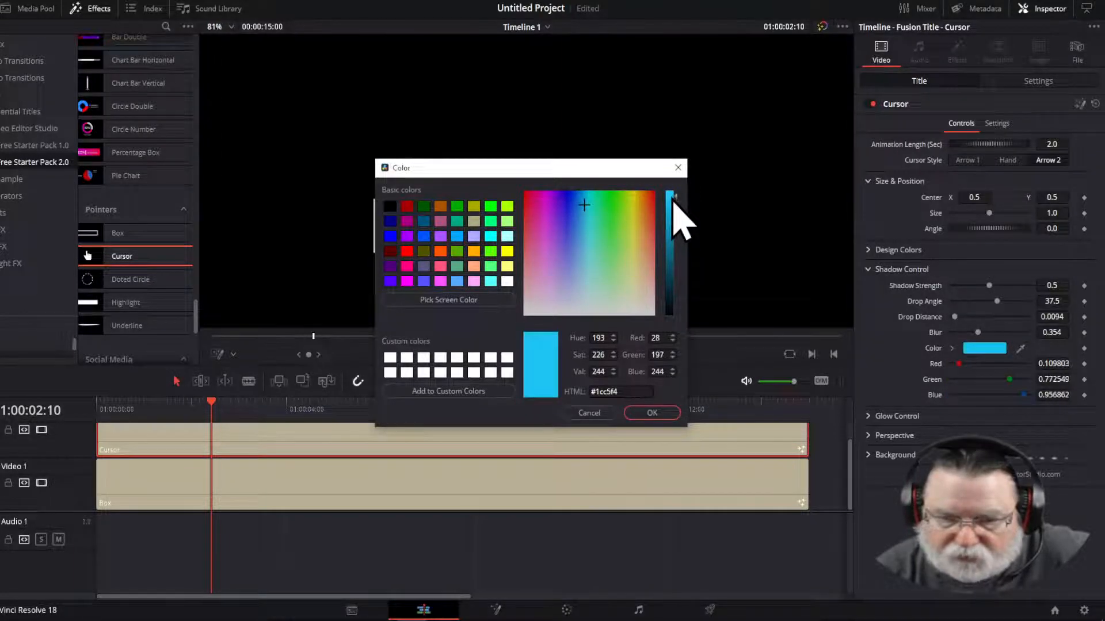
click(652, 413)
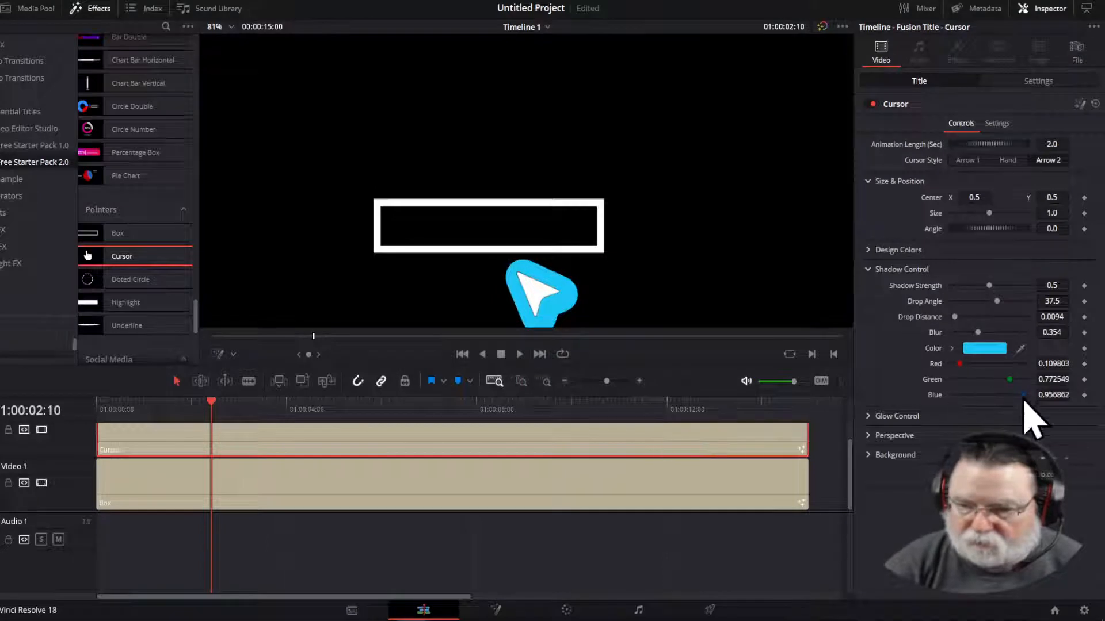
drag(991, 287, 965, 334)
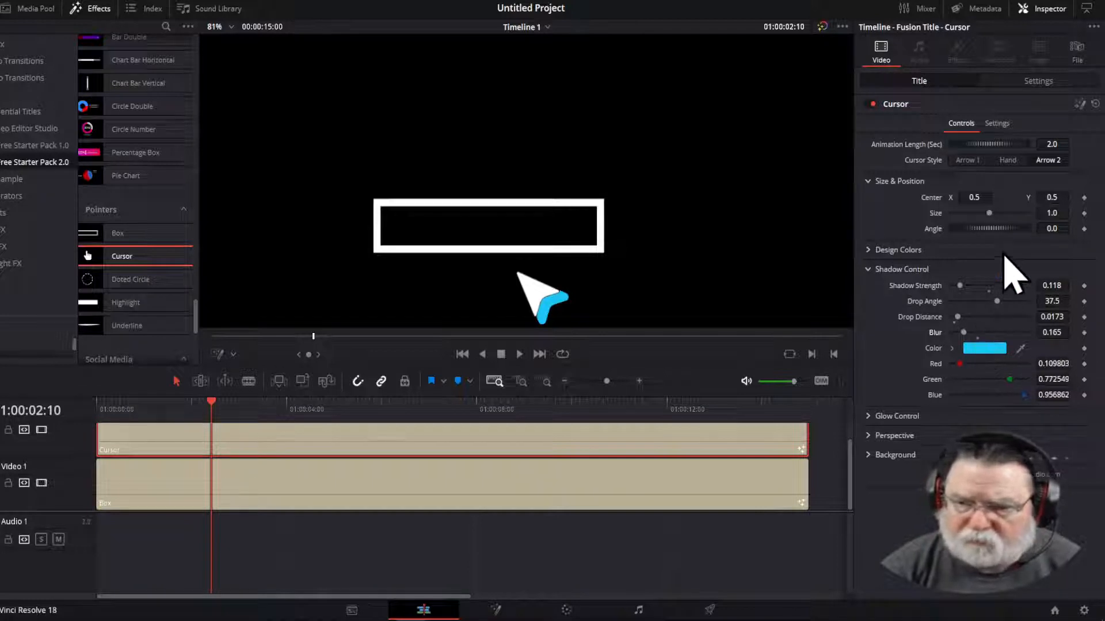
Step: Set the Cursor title's Center X to 0.548
click(974, 198)
text(0.367)
key(Return)
drag(974, 198, 1010, 197)
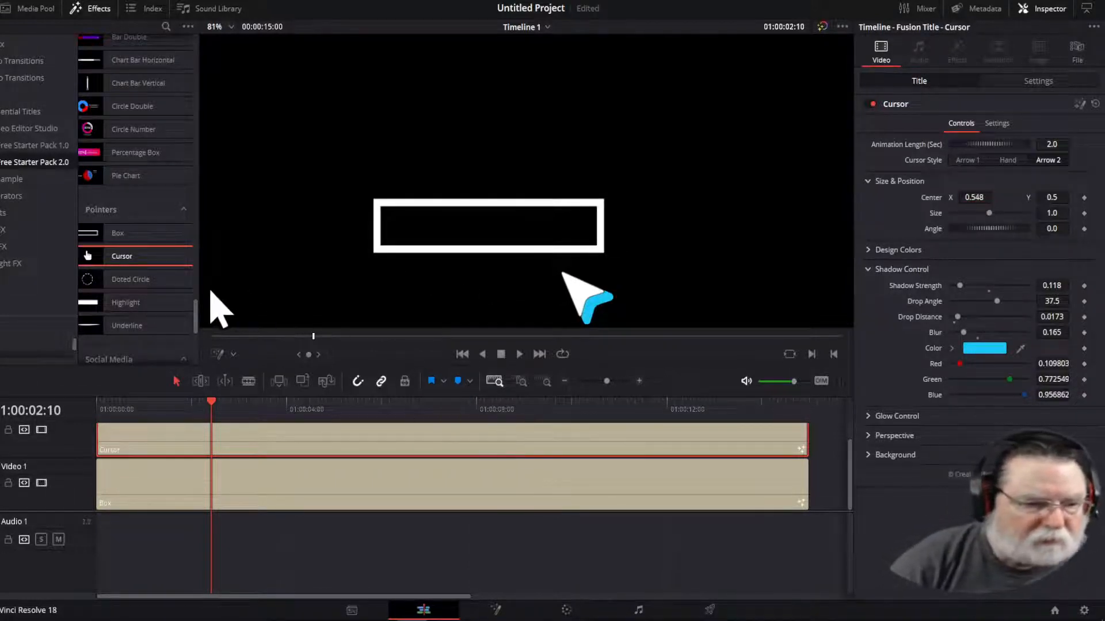
Step: Add the Doted Circle pointer title near the timeline's start on a new track above the Cursor title
click(162, 284)
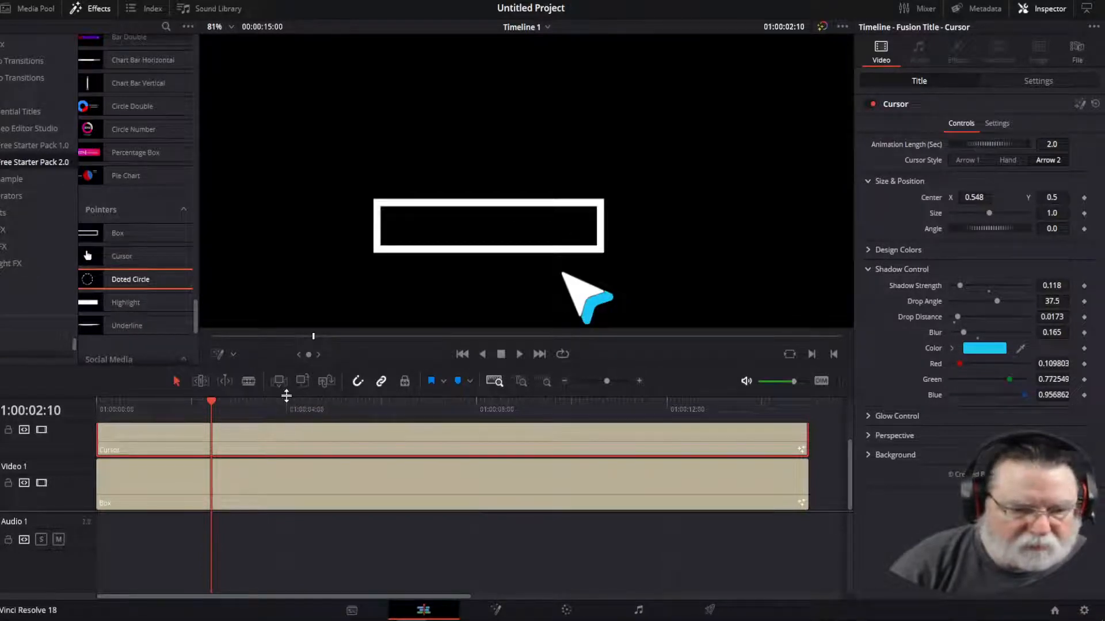
drag(288, 395, 293, 328)
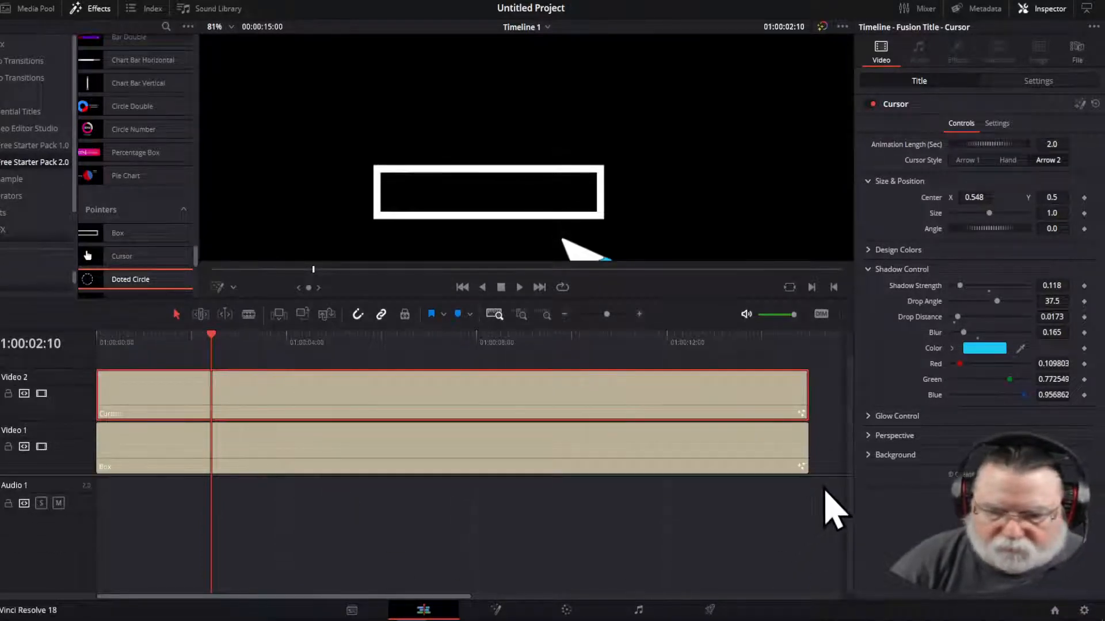
drag(828, 475, 836, 608)
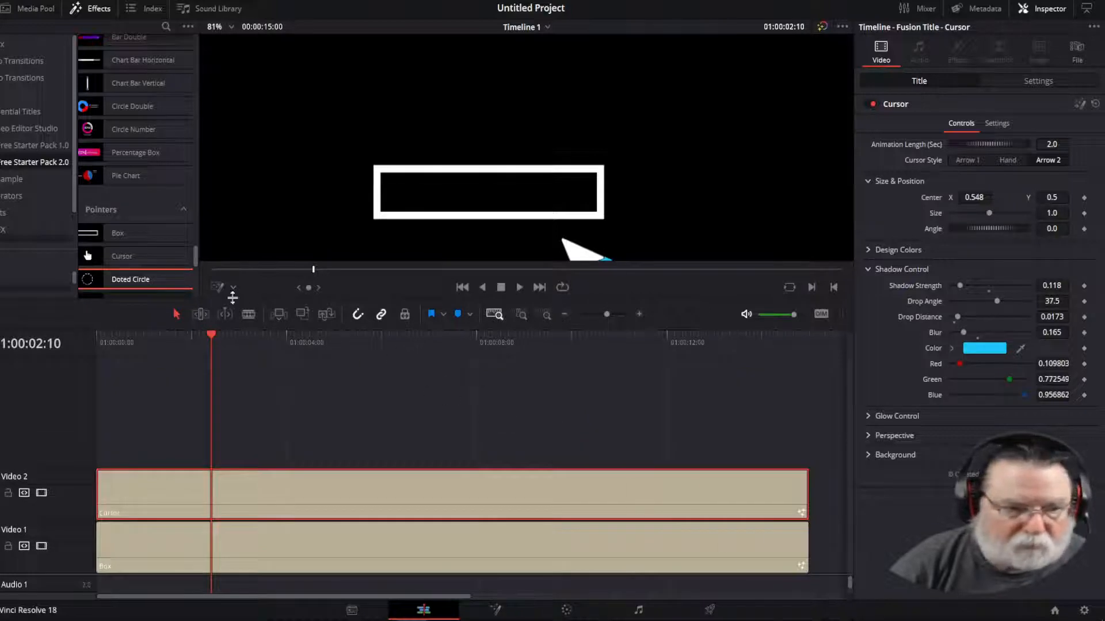
drag(121, 284, 287, 419)
drag(373, 444, 236, 453)
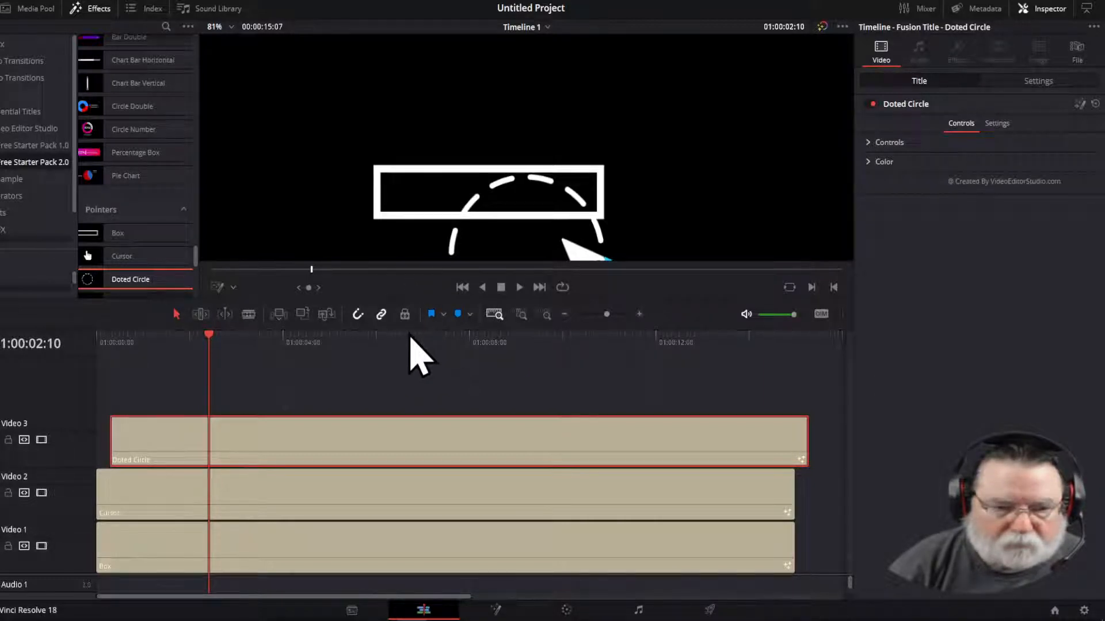
drag(408, 329, 409, 406)
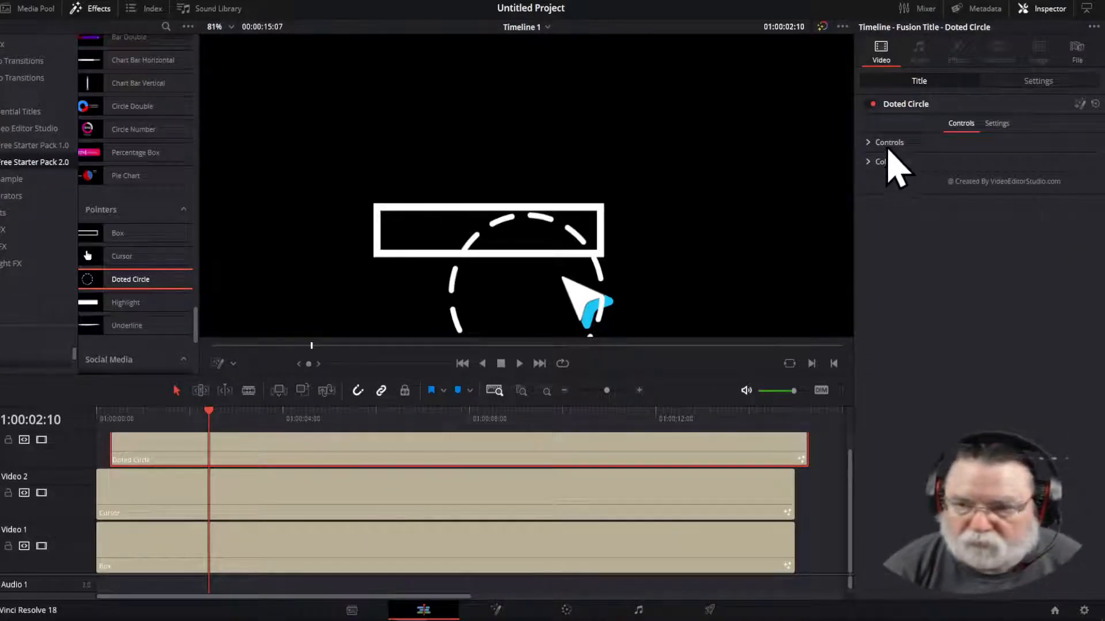
Step: Set the Doted Circle title's Center Y to 0.814 and play the timeline from near the start
click(872, 144)
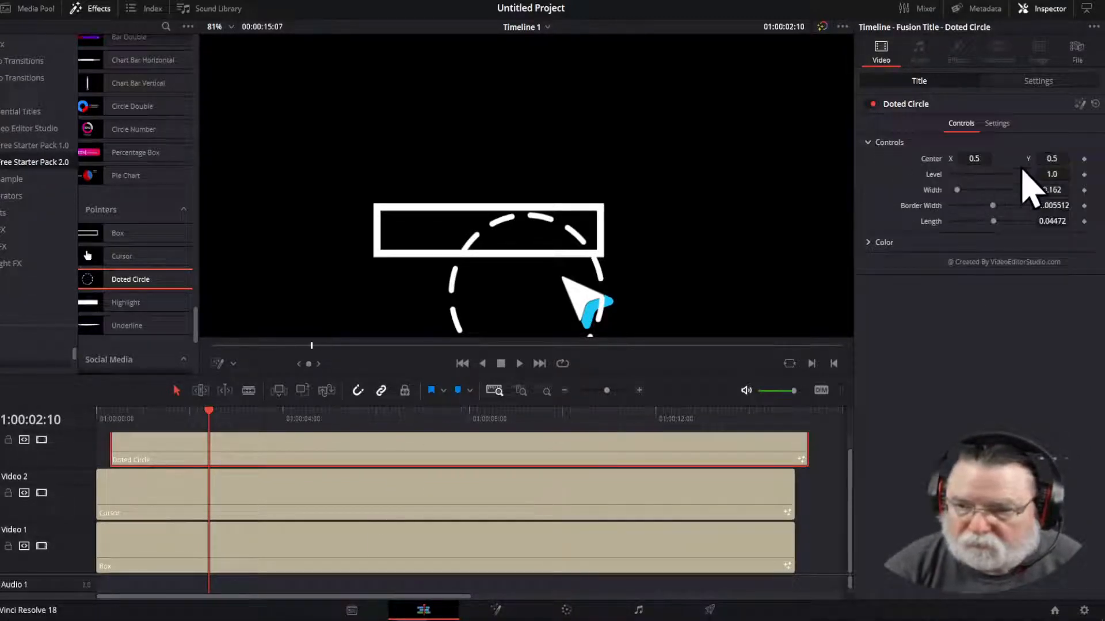
mouse_move(1054, 158)
mouse_down()
mouse_move(1096, 158)
mouse_move(1055, 158)
mouse_up()
drag(210, 415, 121, 419)
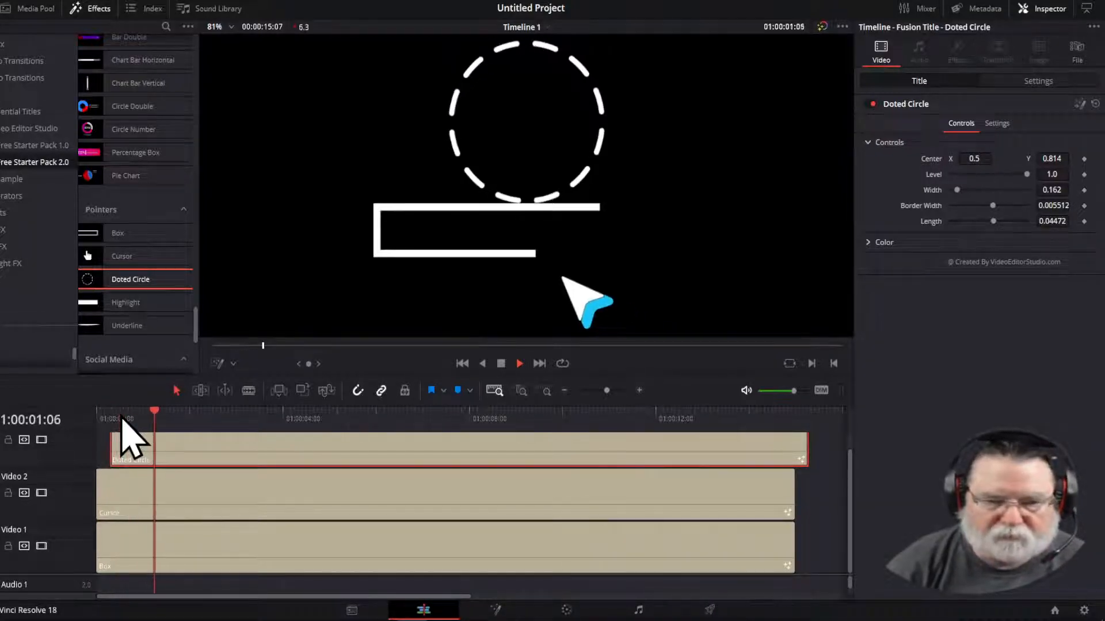
key(space)
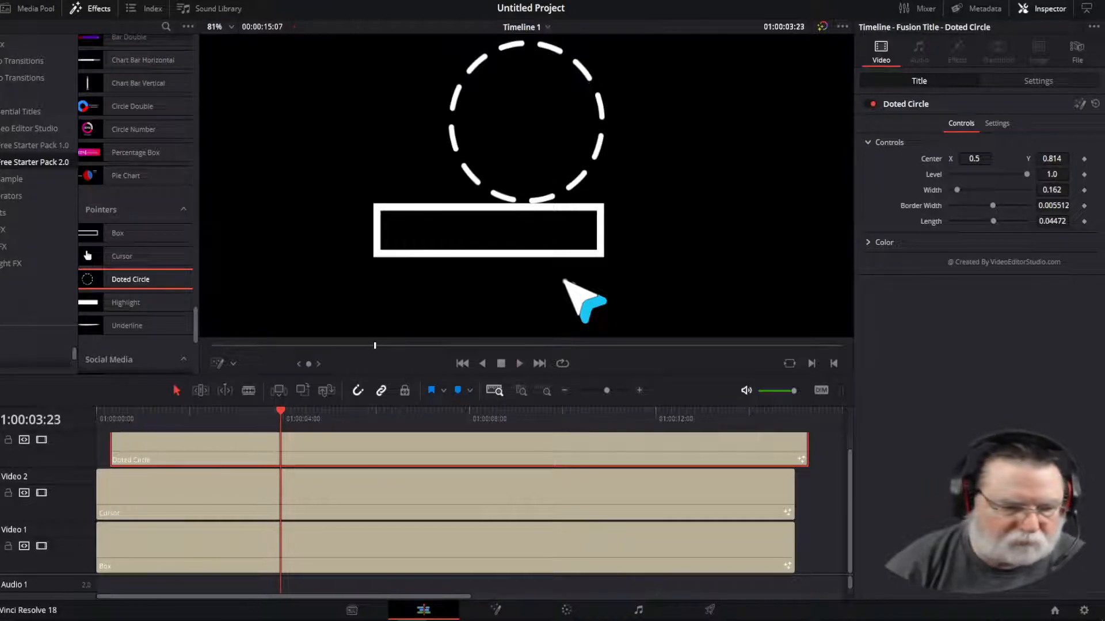
Step: Disable the Video 2 and Video 1 tracks, play the Doted Circle on its own, and park the playhead at 01:00:04:20
click(42, 492)
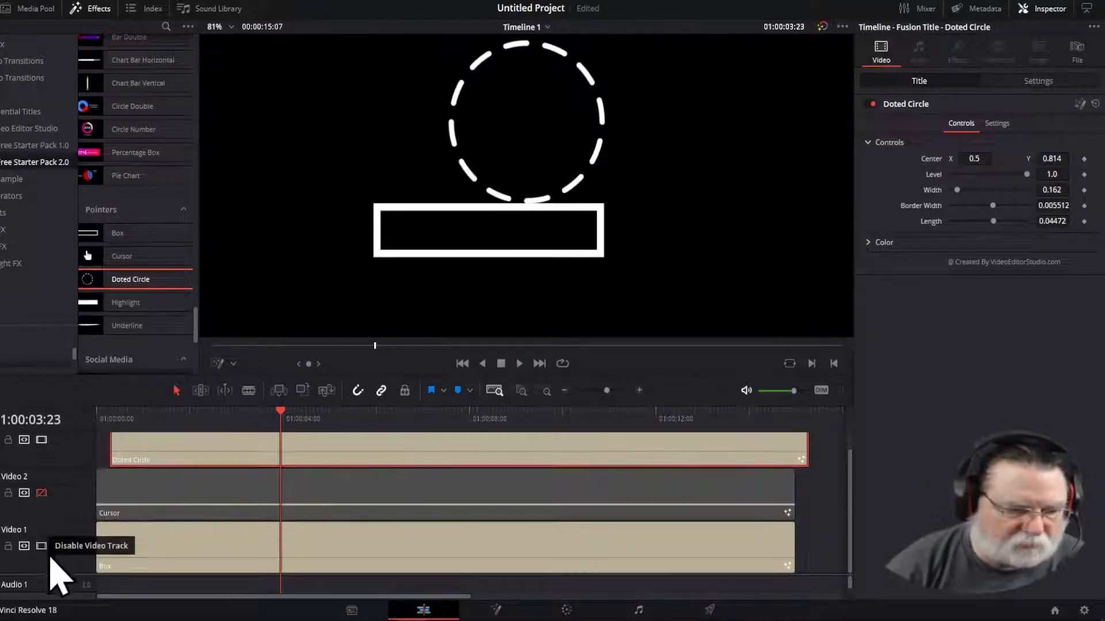
click(42, 546)
key(space)
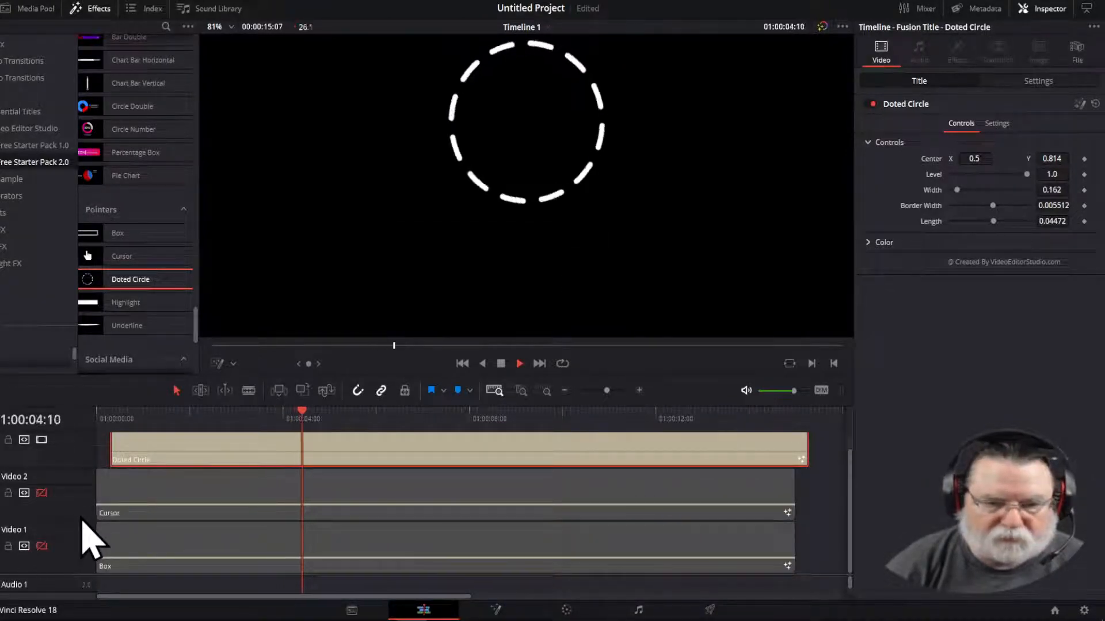
key(space)
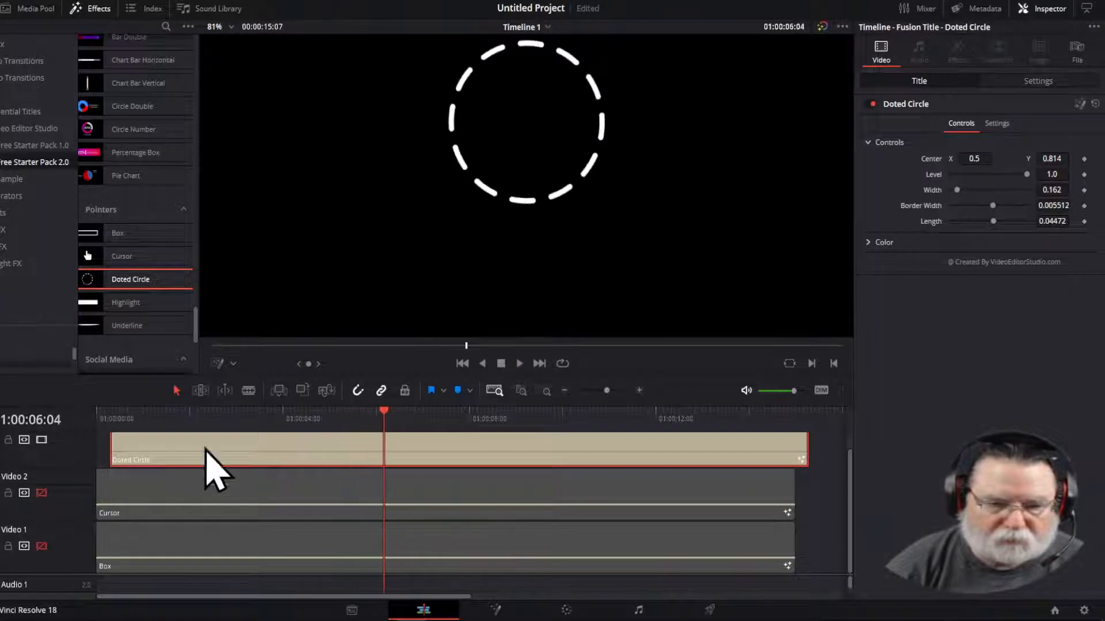
drag(383, 409, 321, 412)
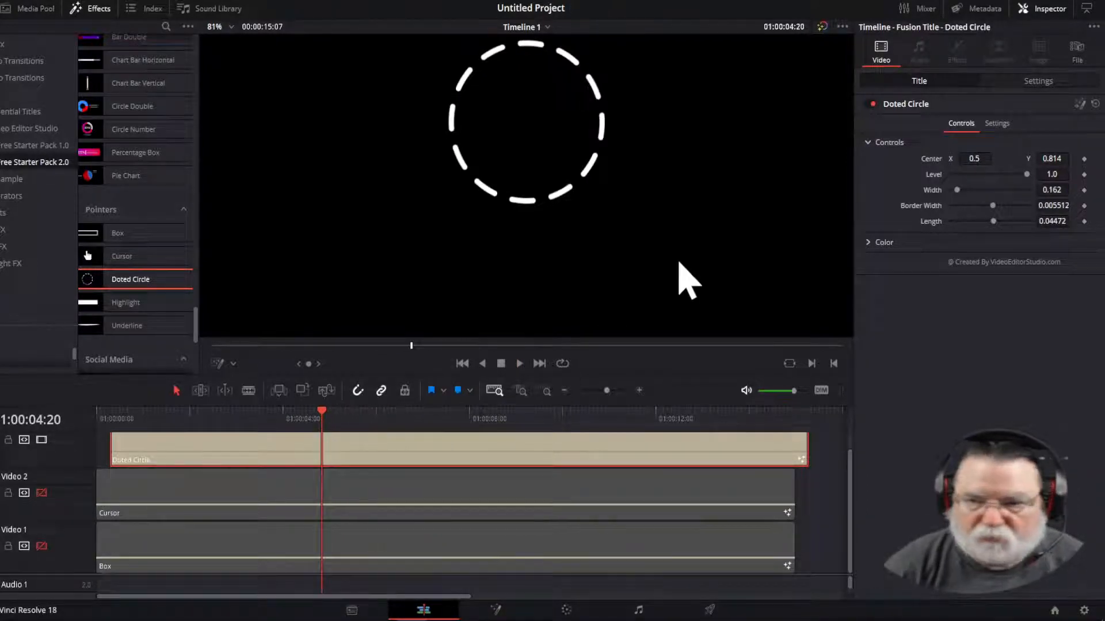
Step: Change the Doted Circle's solid color to orange #ffb31c
click(869, 243)
click(984, 274)
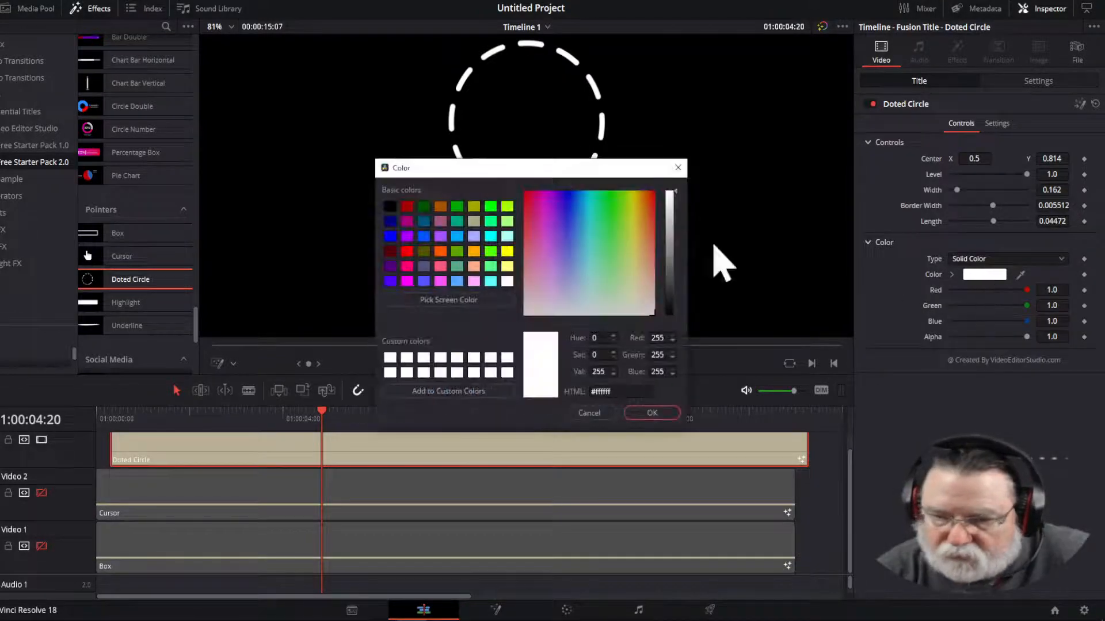
drag(656, 234, 639, 205)
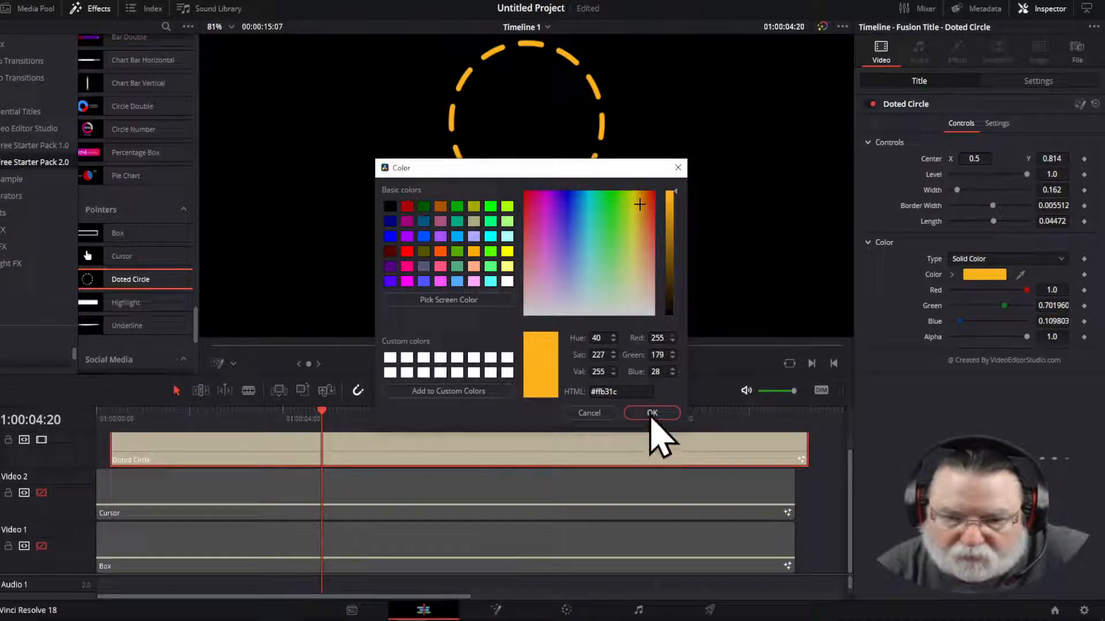
click(652, 413)
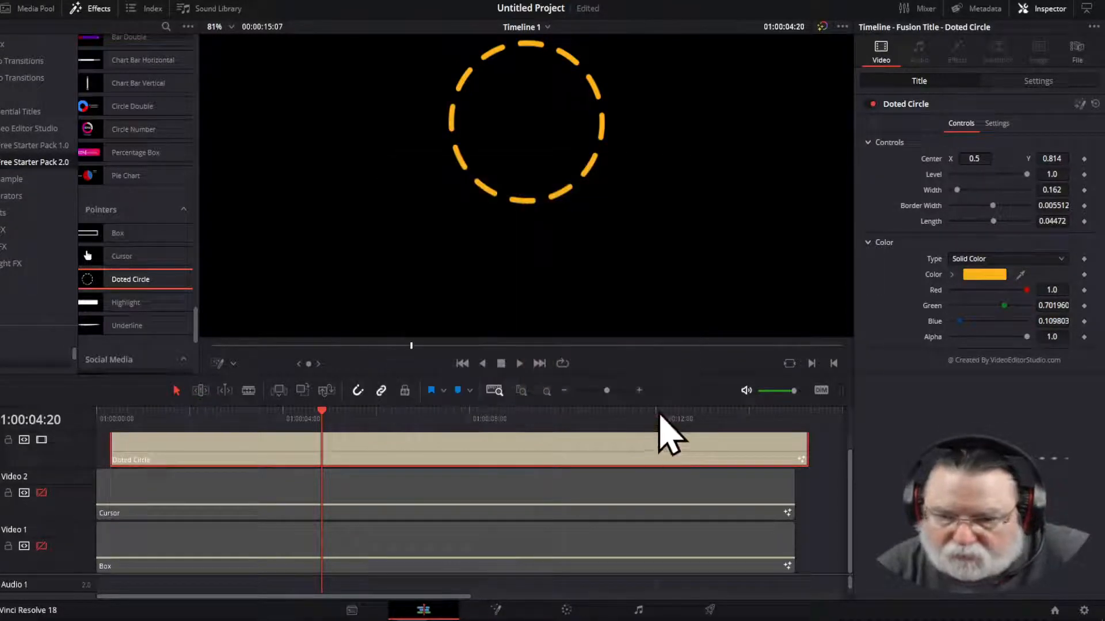
click(869, 243)
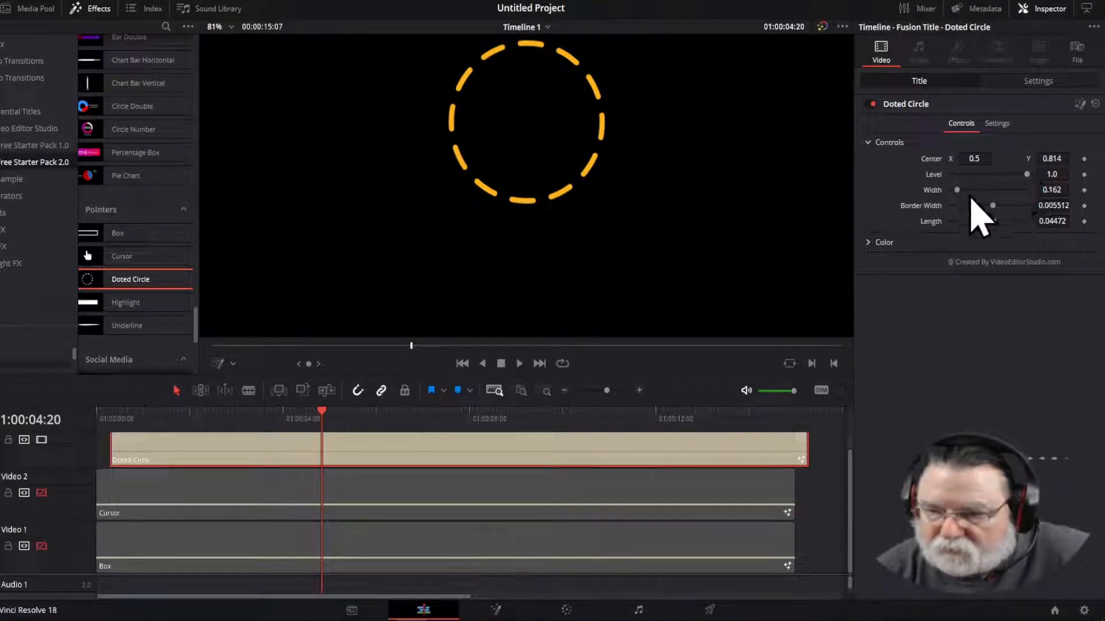
Step: Set the Doted Circle's Width to 0.094 and Border Width to 0.003307
mouse_move(959, 195)
mouse_down()
mouse_move(970, 196)
mouse_move(958, 197)
mouse_up()
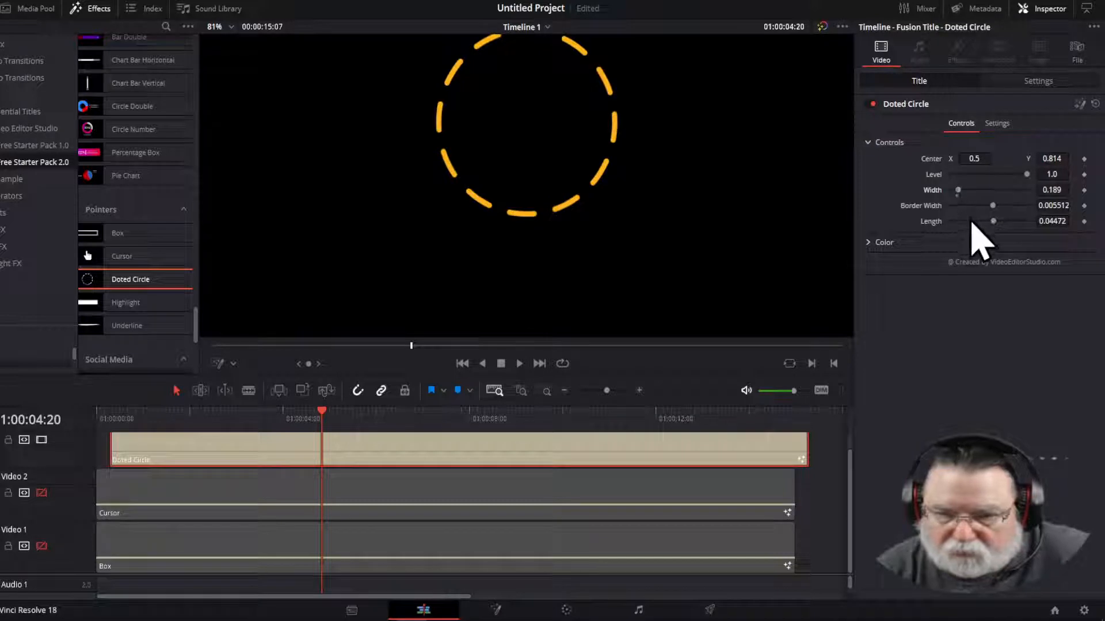
mouse_move(992, 223)
mouse_down()
mouse_move(954, 223)
mouse_move(1039, 233)
mouse_move(993, 226)
mouse_up()
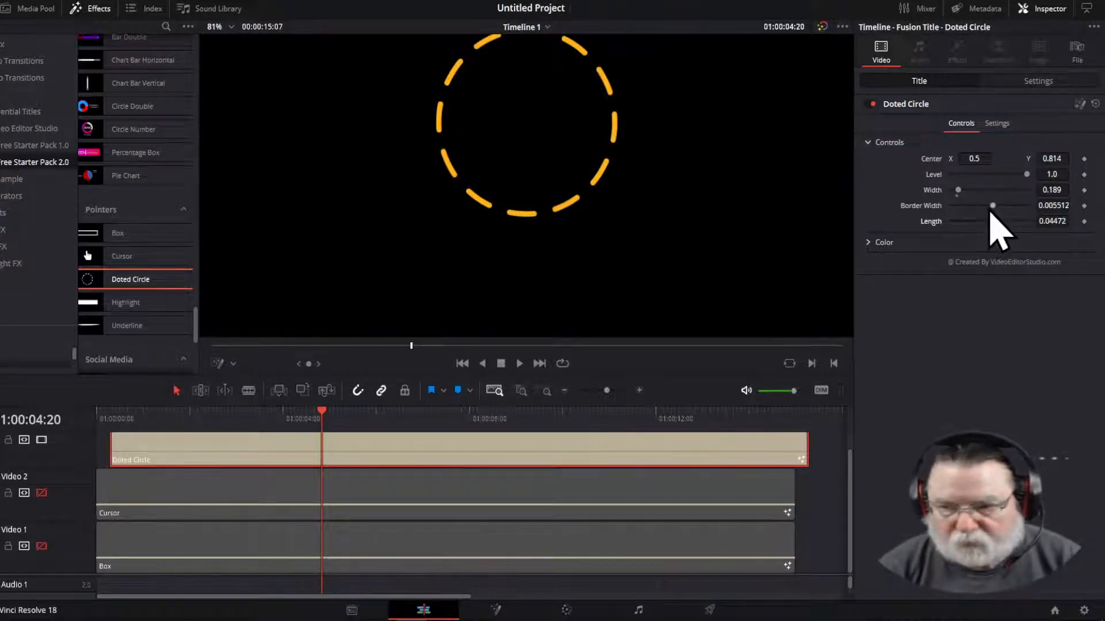
drag(993, 205, 954, 191)
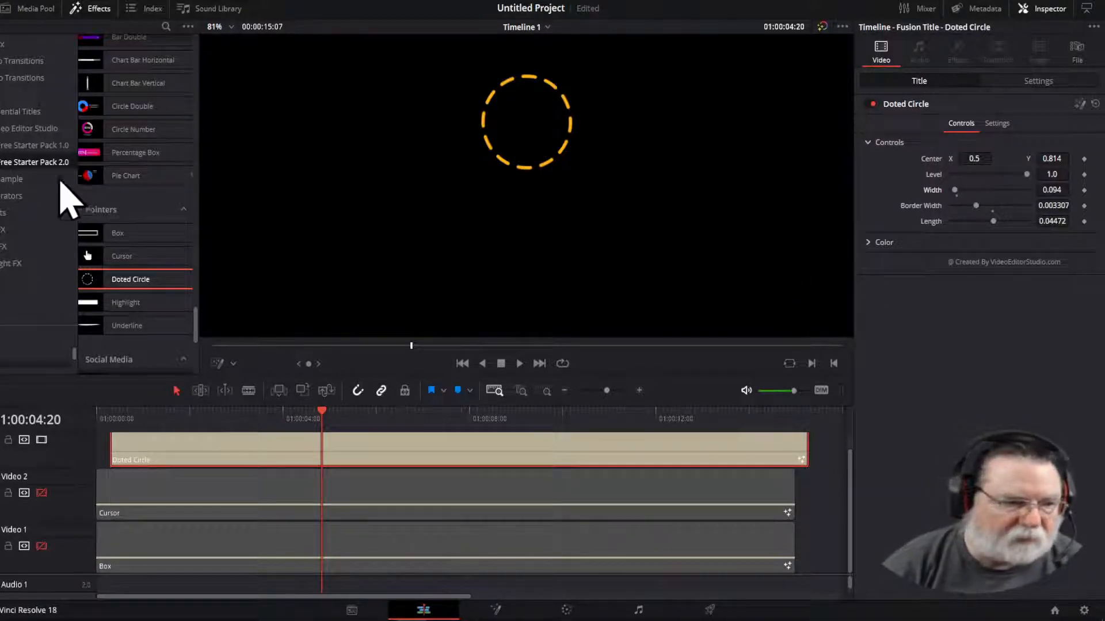
Step: Delete the Doted Circle, Cursor and Box titles from the timeline
drag(196, 333, 197, 49)
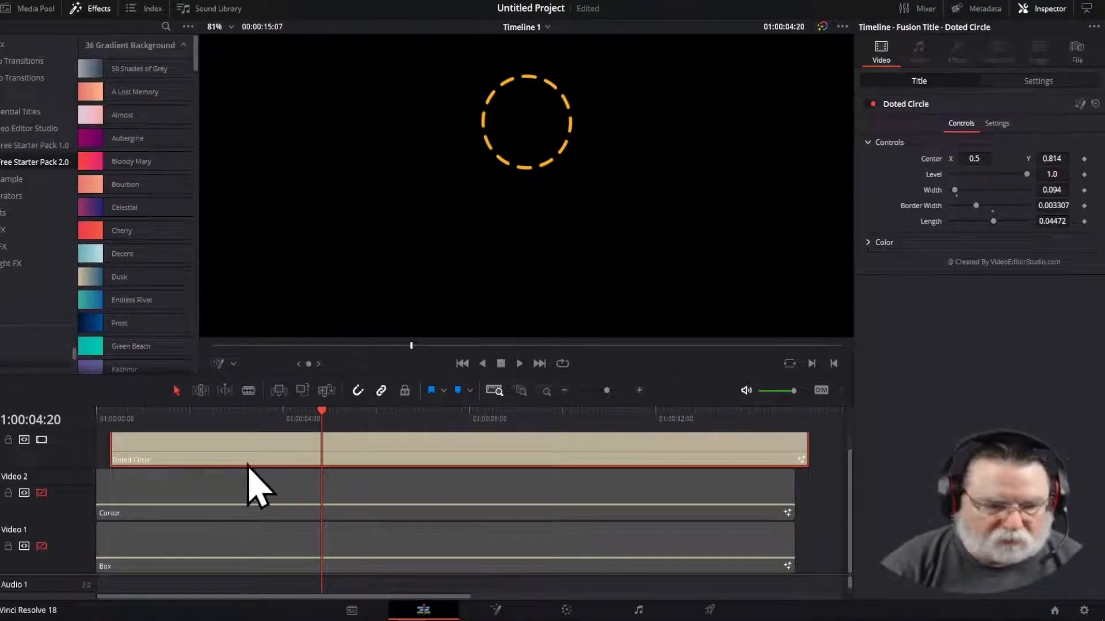
key(Delete)
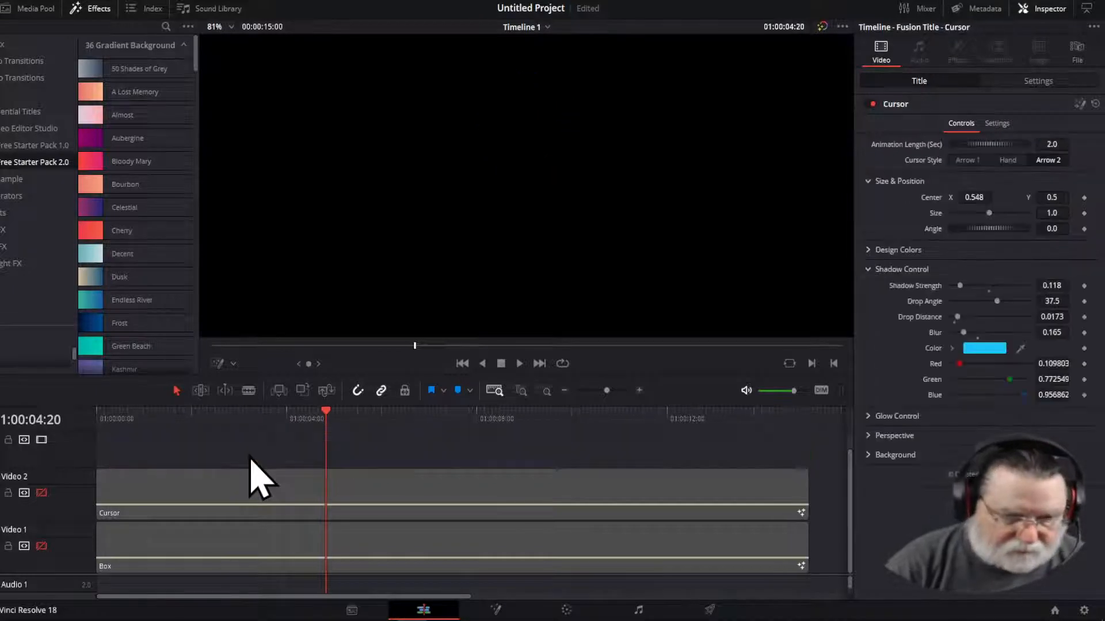
drag(256, 443, 257, 573)
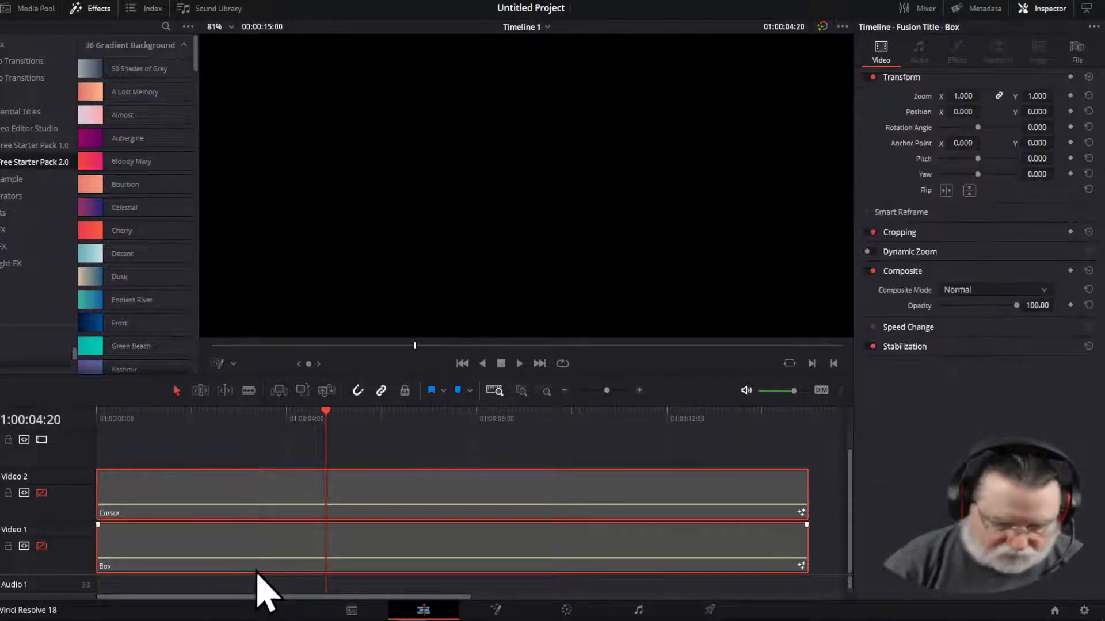
key(Delete)
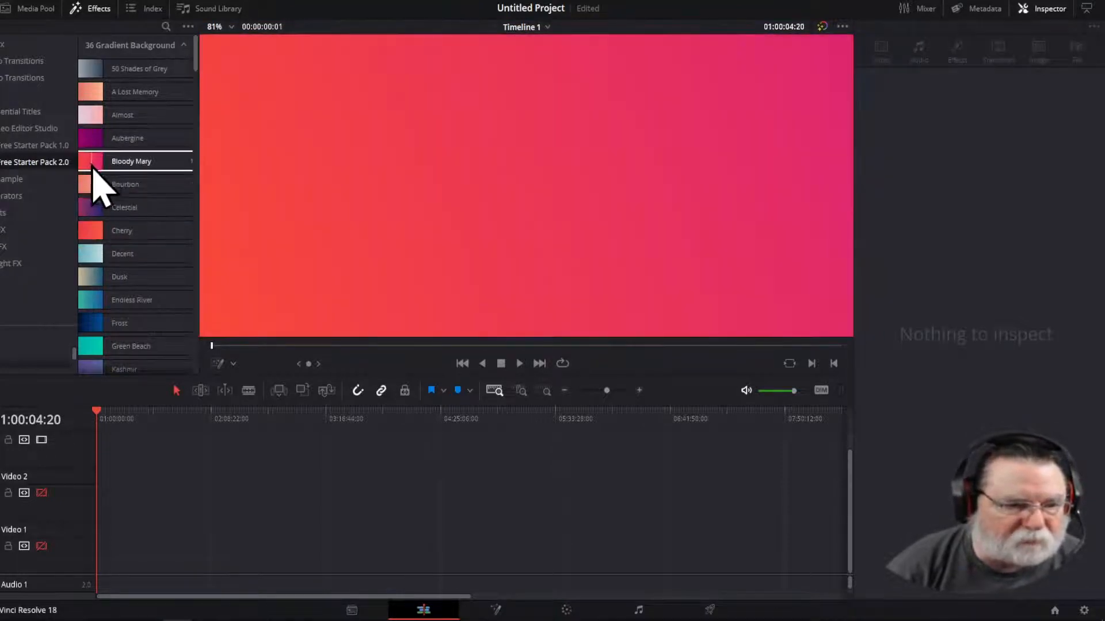
Step: Add the Frost gradient background title to the Video 2 track and place it at the timeline's start
drag(94, 331, 143, 524)
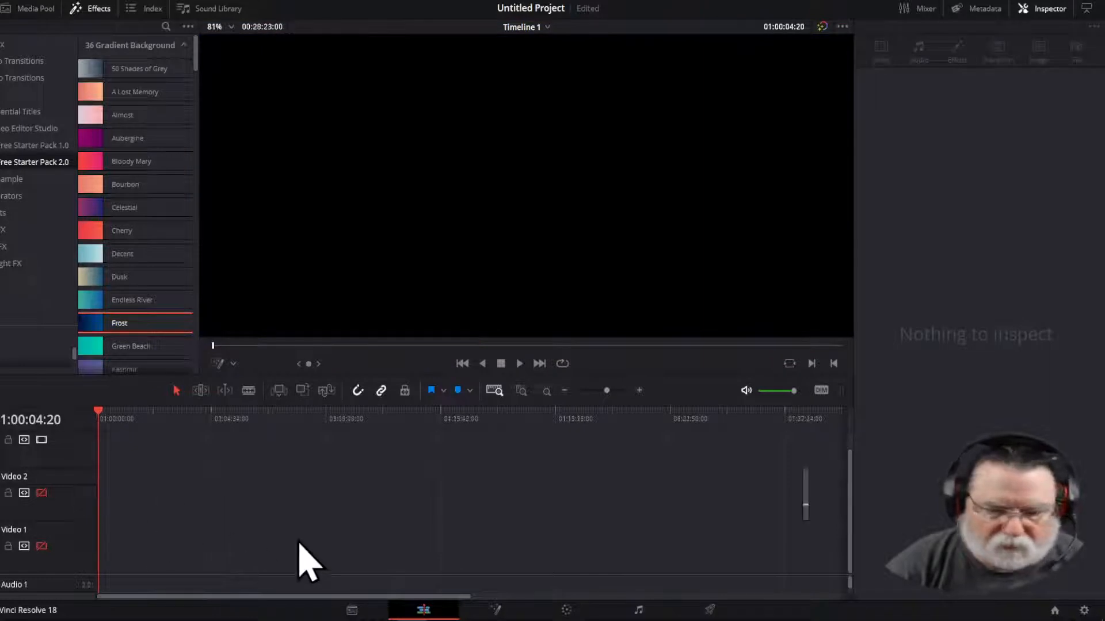
click(807, 421)
click(806, 471)
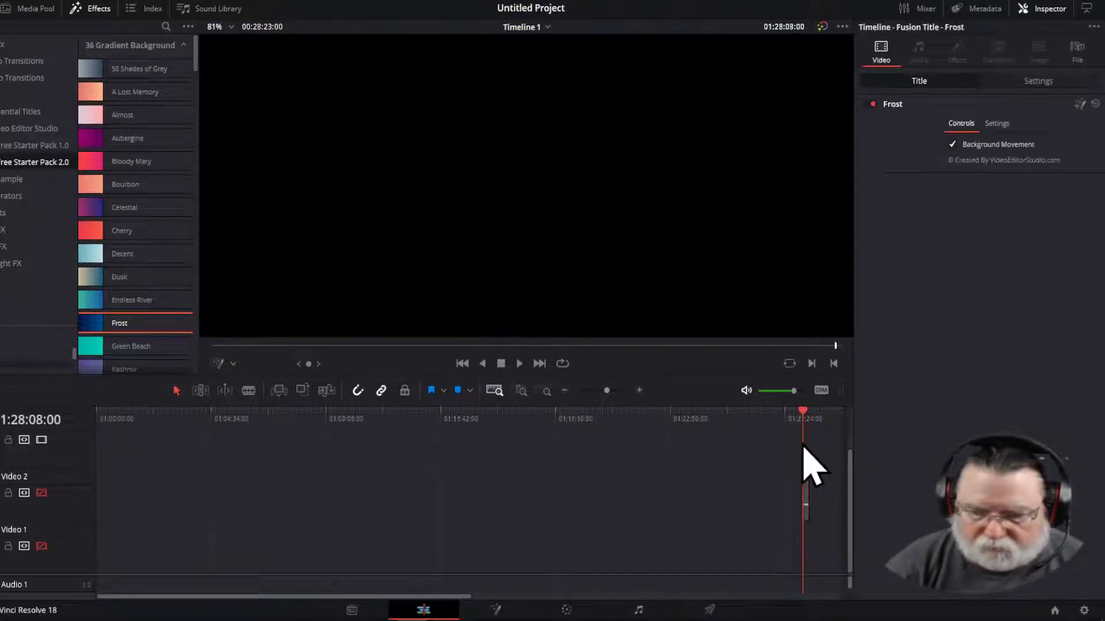
drag(807, 490, 104, 518)
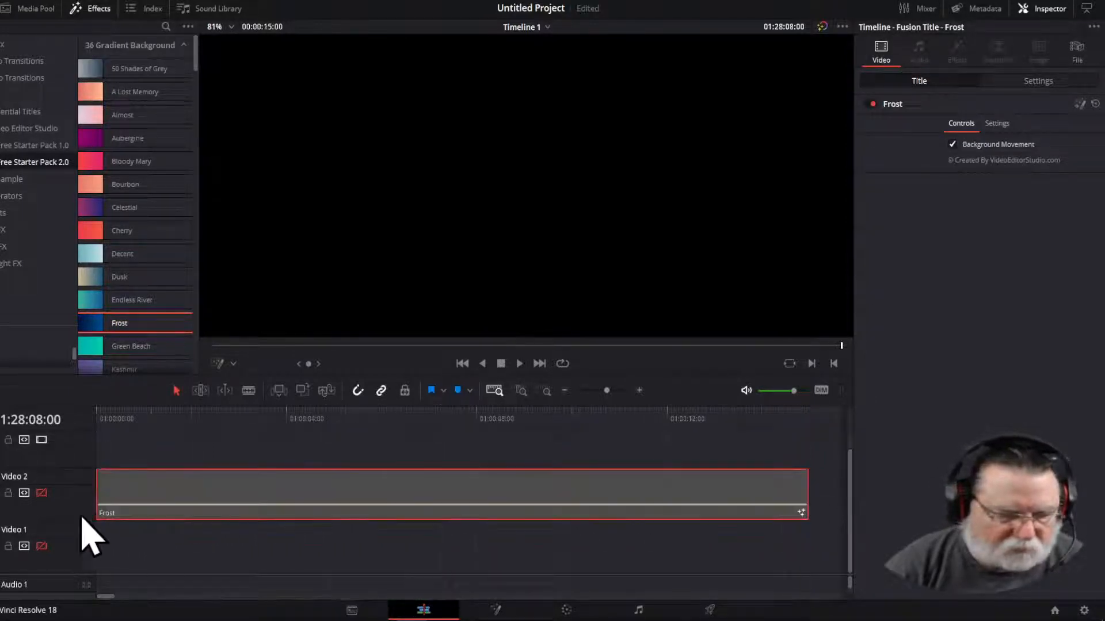
Step: Re-enable the Video 2 and Video 1 tracks and move the Frost clip down to Video 1
click(42, 493)
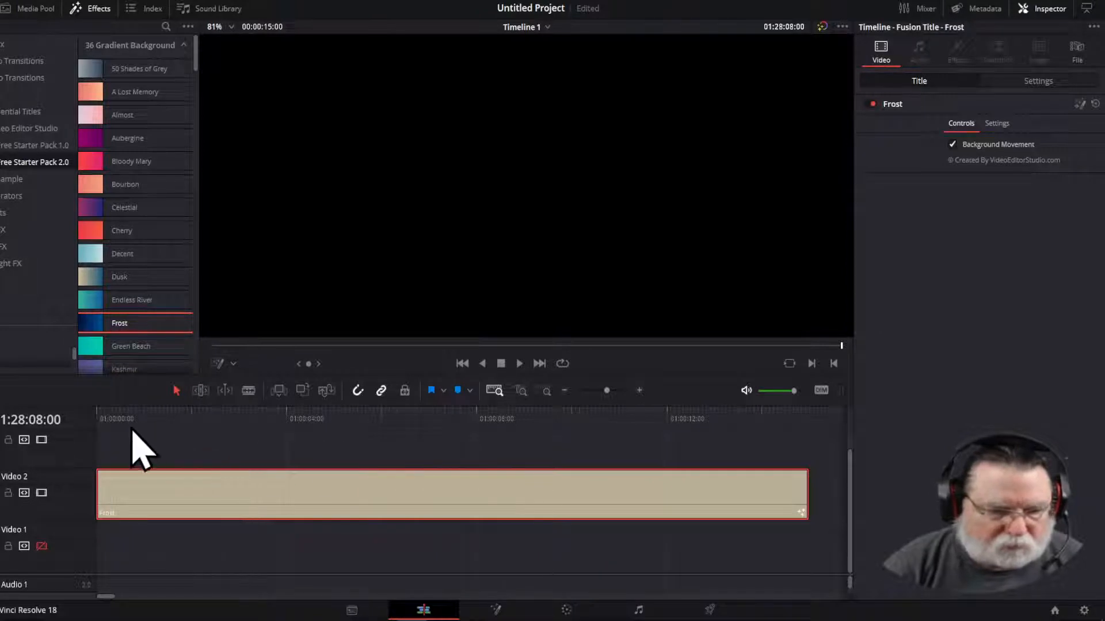
click(105, 415)
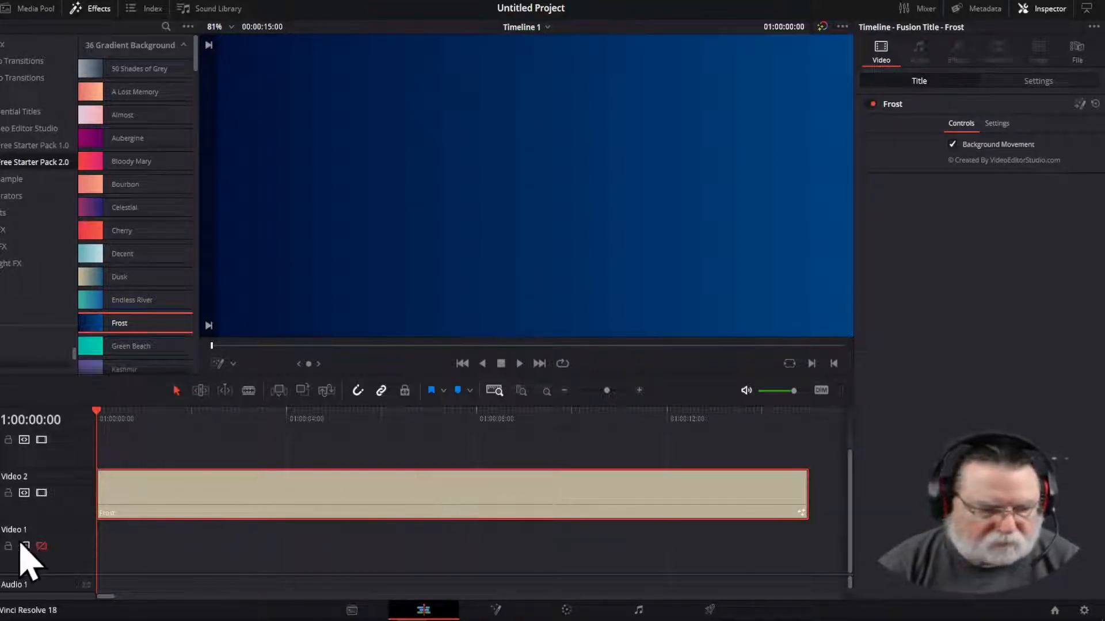
drag(183, 510, 165, 563)
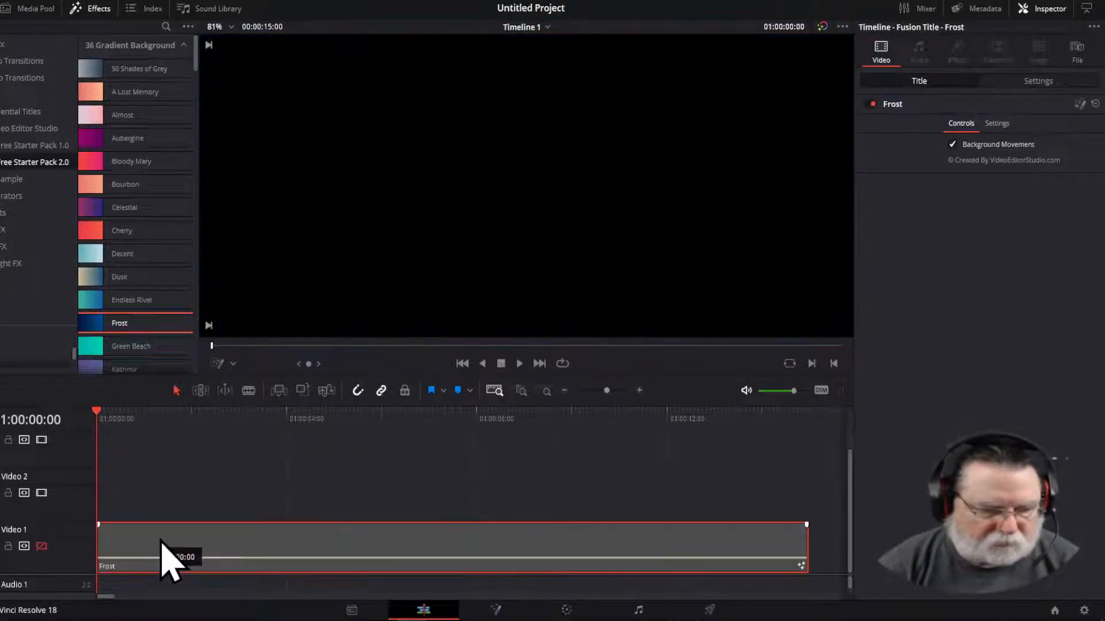
click(41, 547)
Step: Review the remaining 36 Gradient Background titles, then expand the Free Starter Pack 2.0 categories and widen the effects list
scroll(138, 291, down, 5)
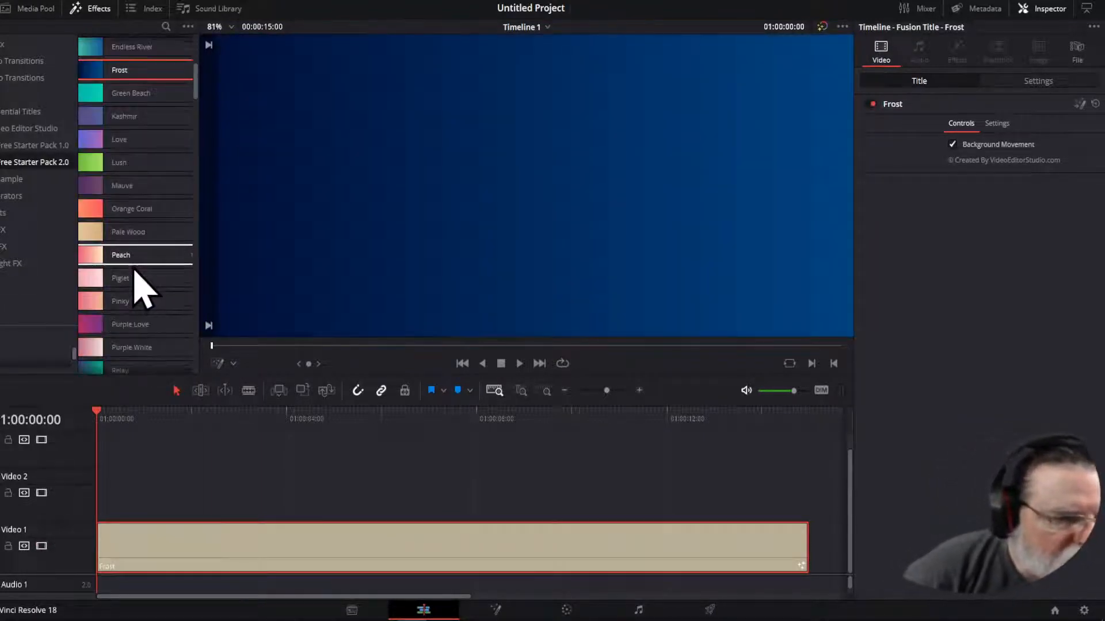
scroll(135, 236, down, 2)
scroll(135, 236, down, 3)
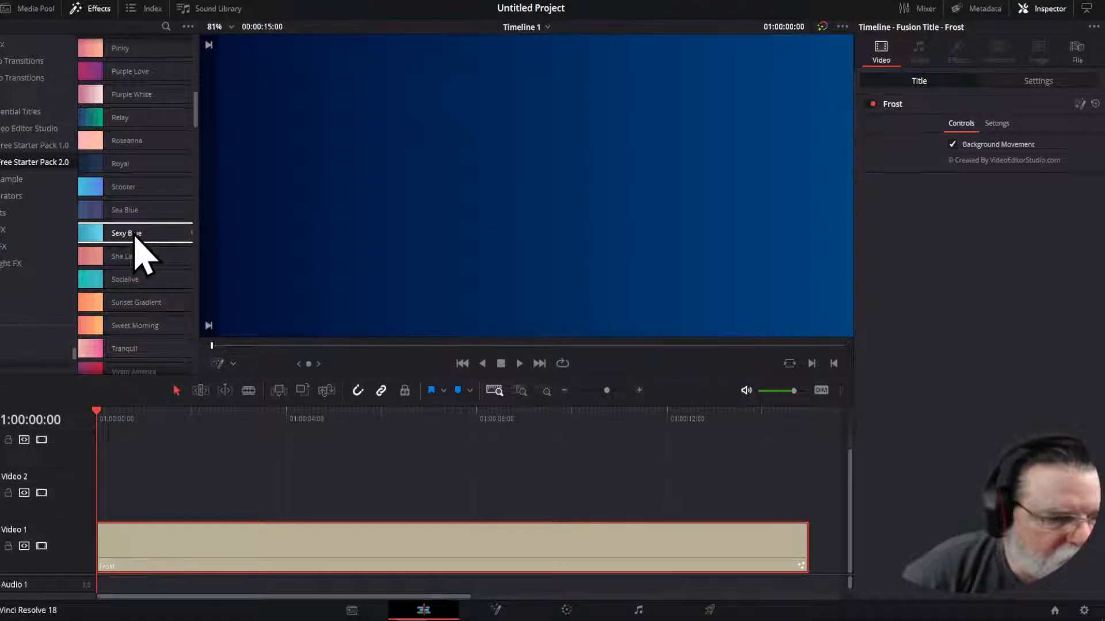
click(3, 172)
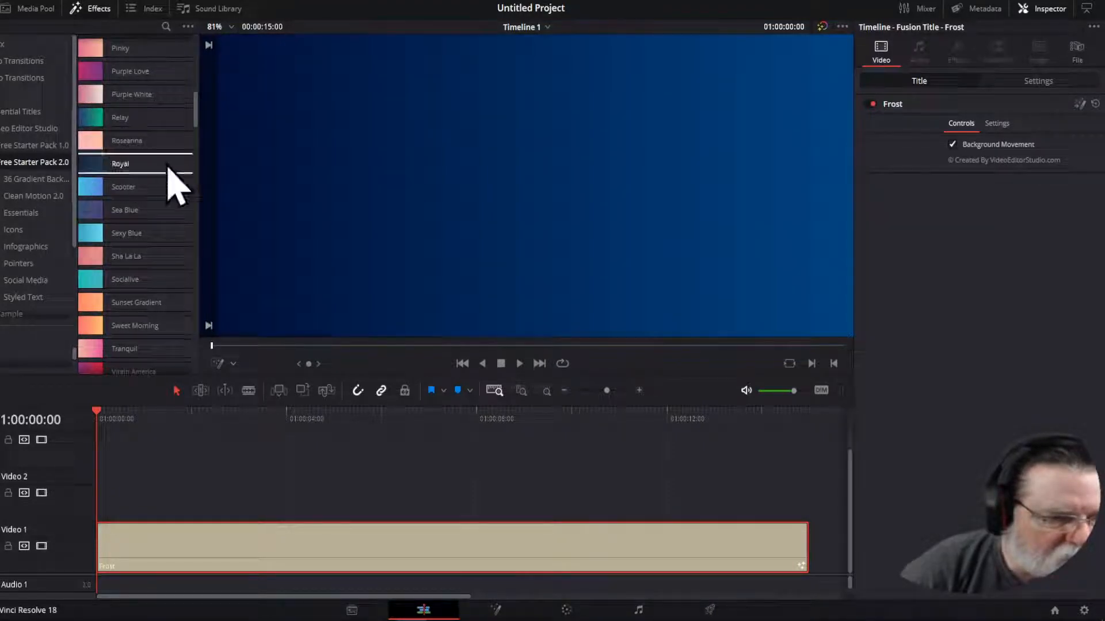
drag(198, 168, 270, 167)
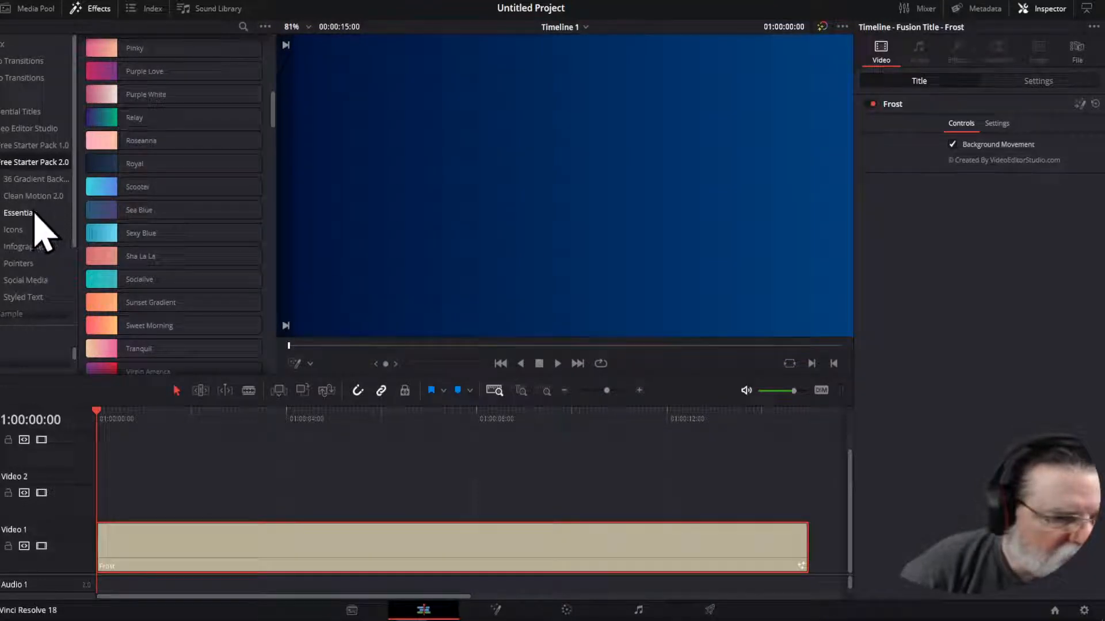
Step: Look through the Pointers, Infographics, Icons and Essentials categories of Free Starter Pack 2.0
scroll(34, 254, down, 2)
click(20, 223)
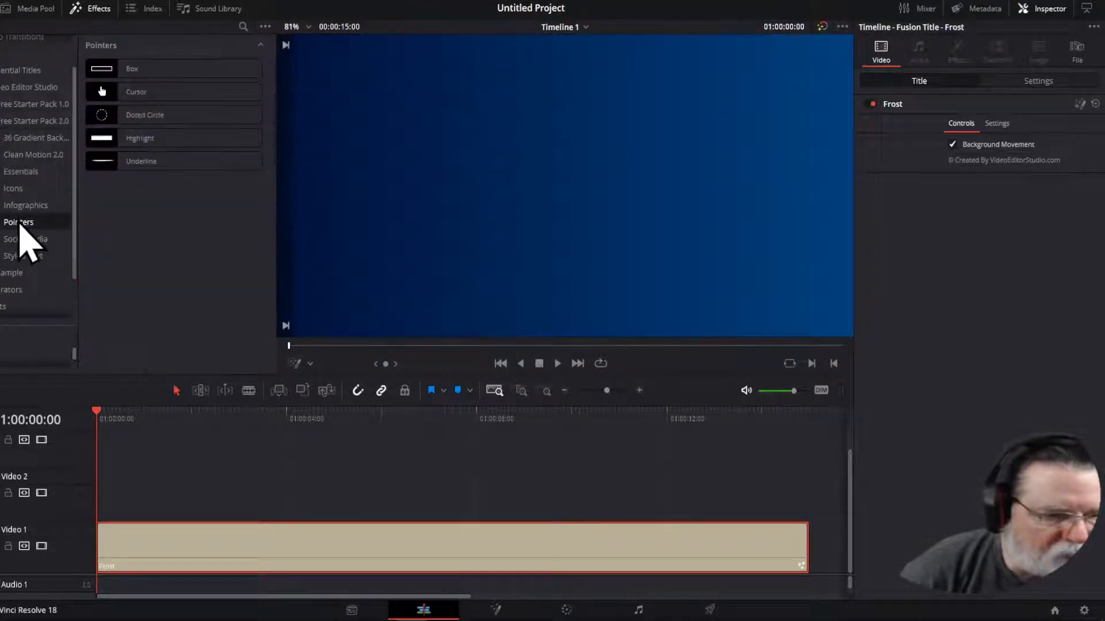
click(24, 208)
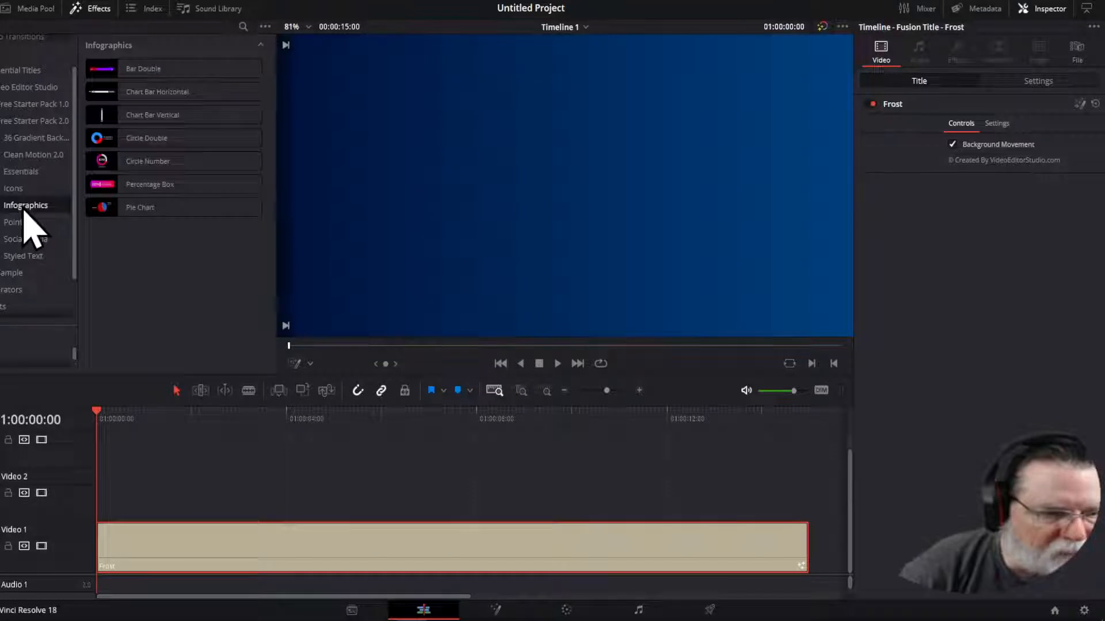
click(16, 192)
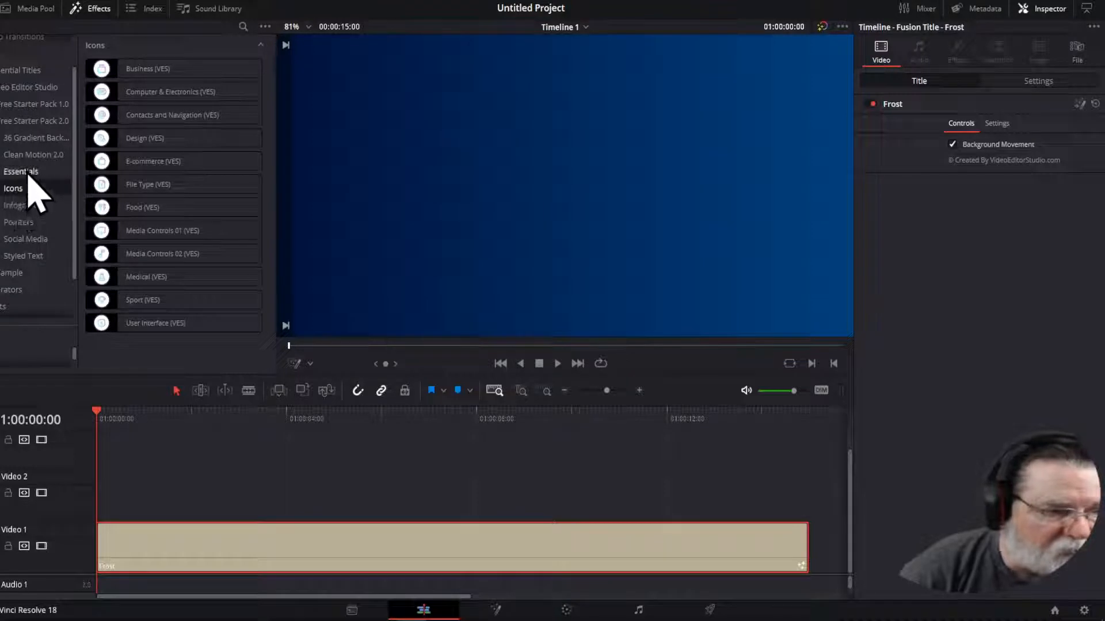
click(29, 173)
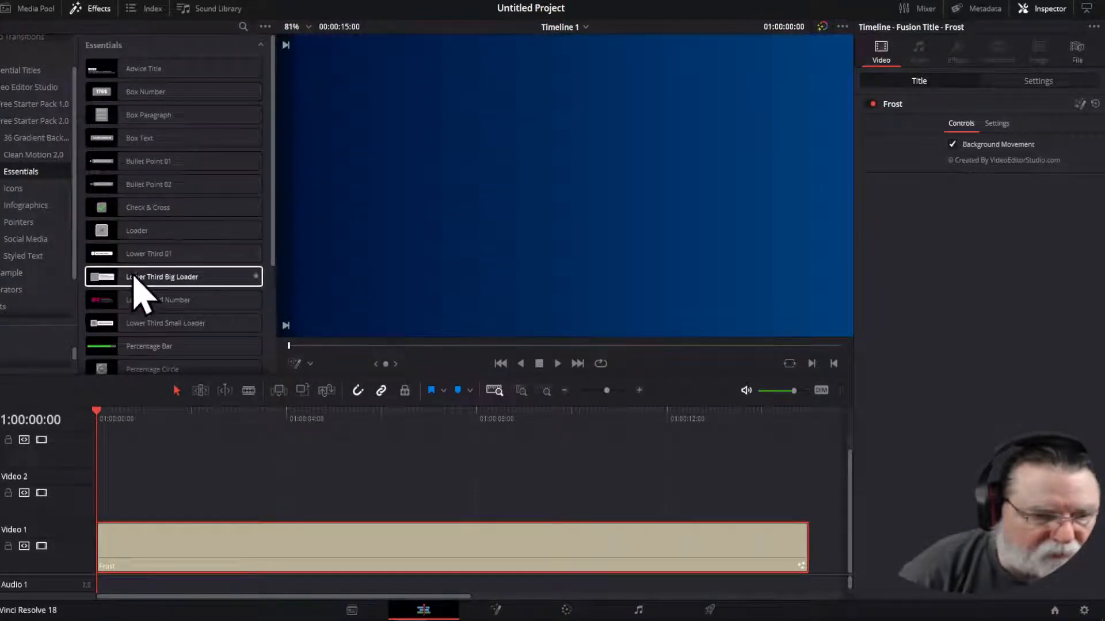
Step: Add the Essentials title Time Bar to Video 2 above the Frost clip and show its Size & Position settings
scroll(144, 314, down, 1)
scroll(143, 300, down, 2)
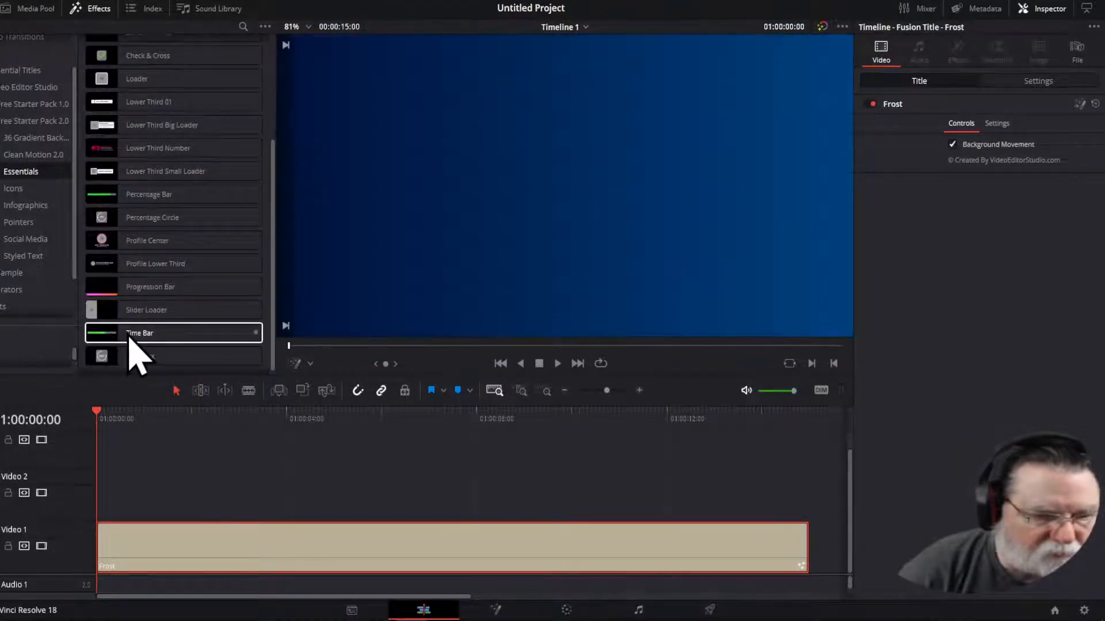
drag(109, 334, 110, 496)
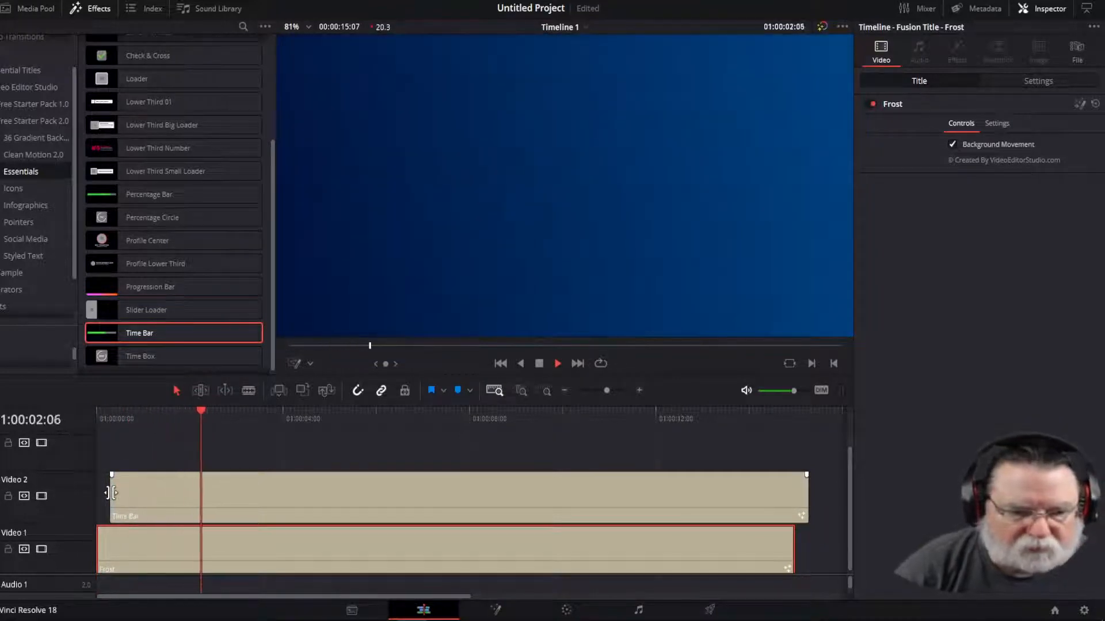
click(290, 515)
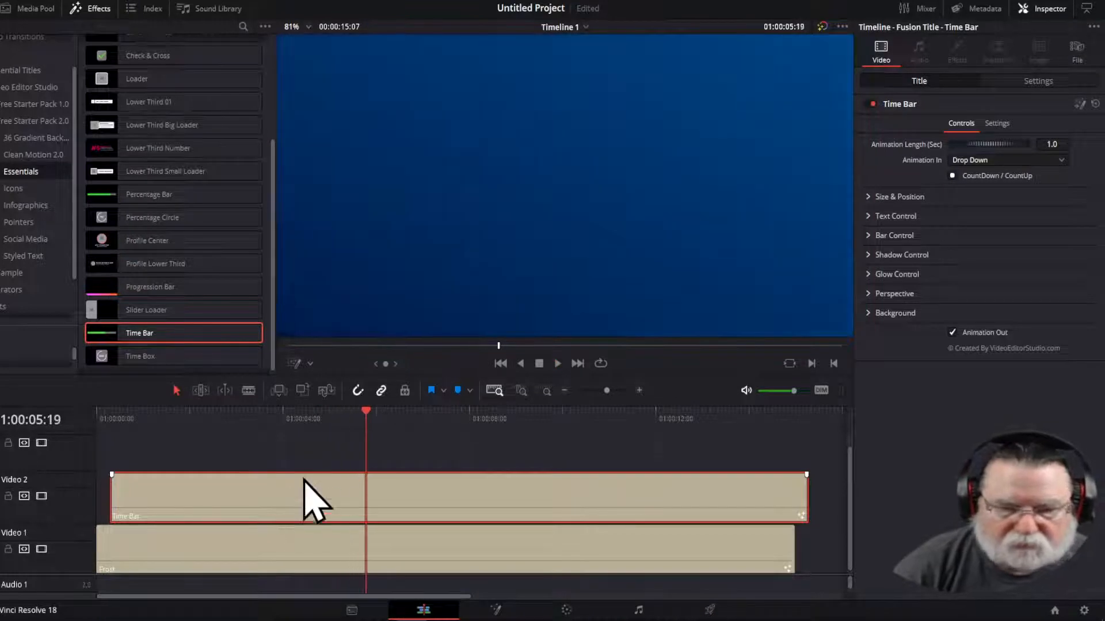
click(869, 199)
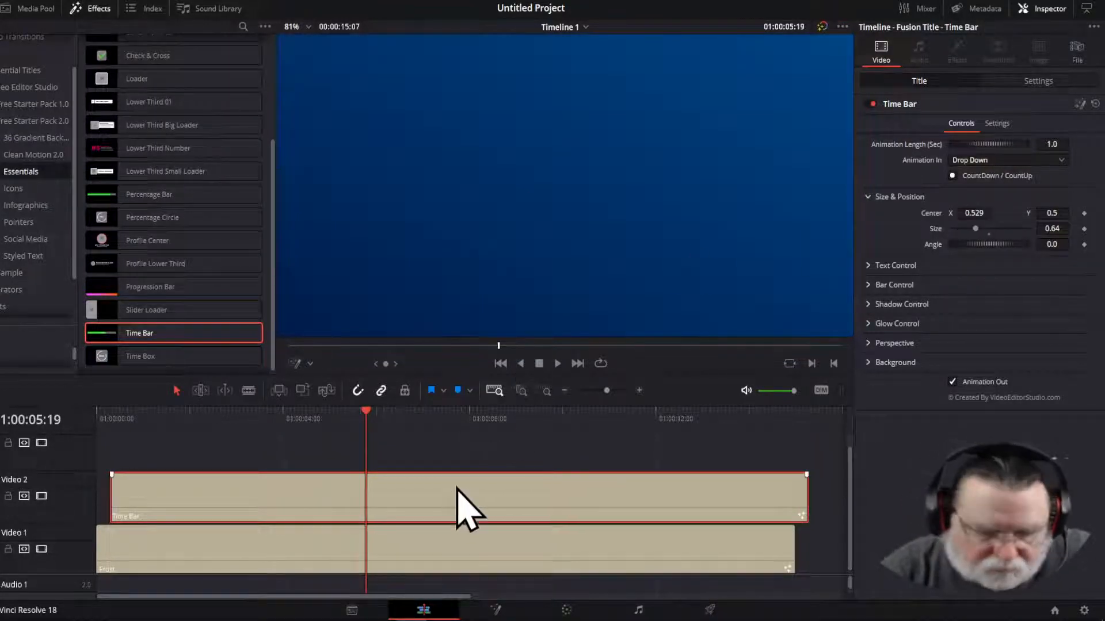
Step: Replace the Time Bar on Video 2 with the Time Box title, starting about 7 frames after the Frost clip begins
key(Delete)
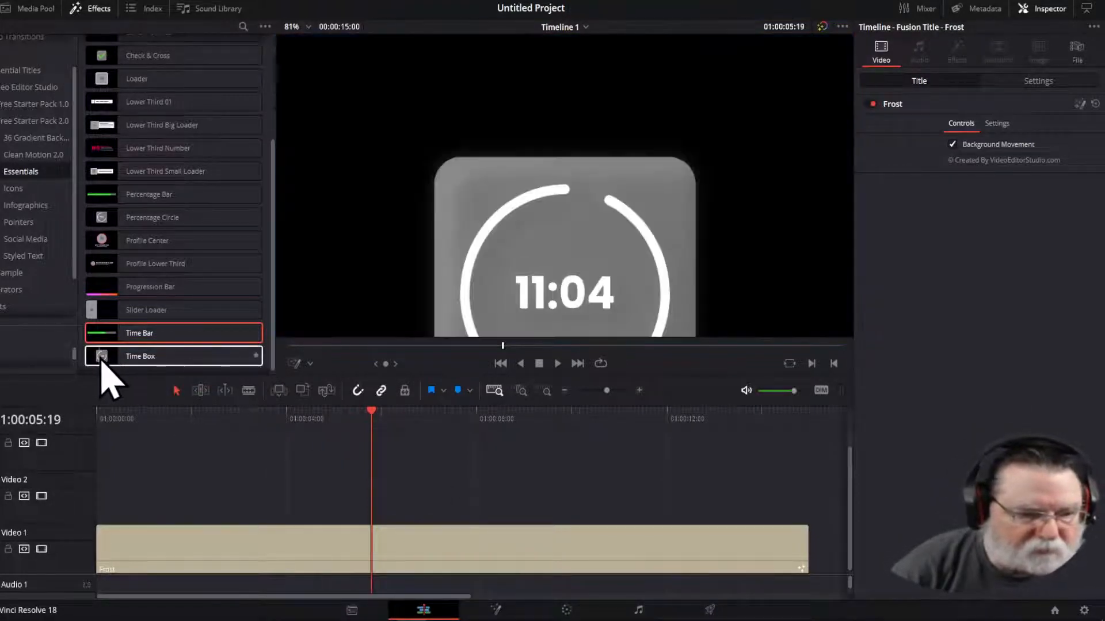
drag(101, 360, 144, 478)
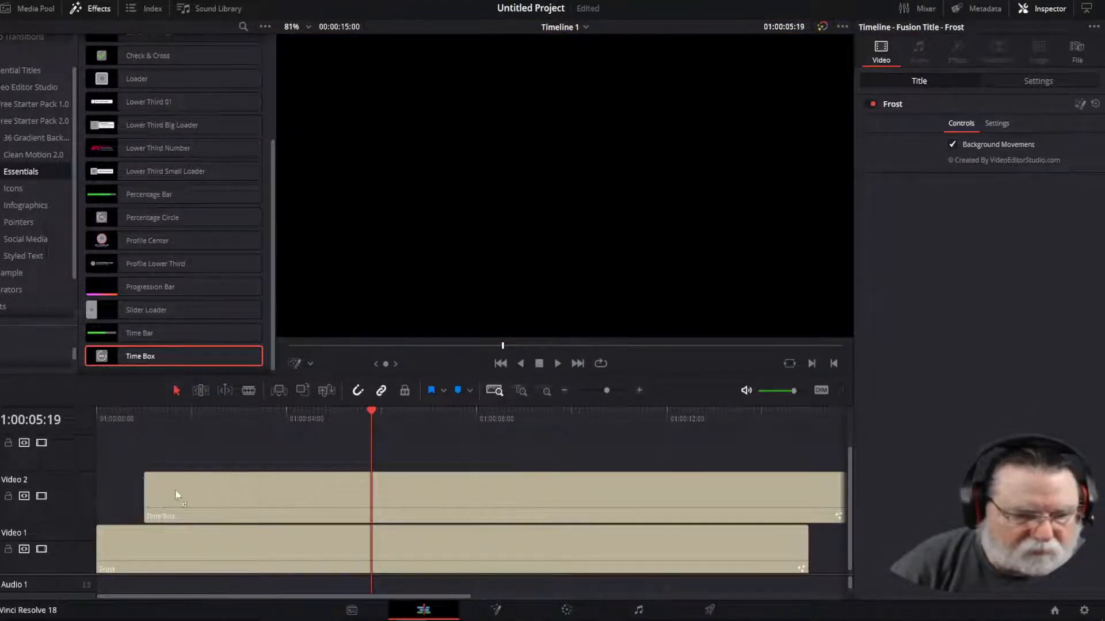
drag(274, 513, 185, 509)
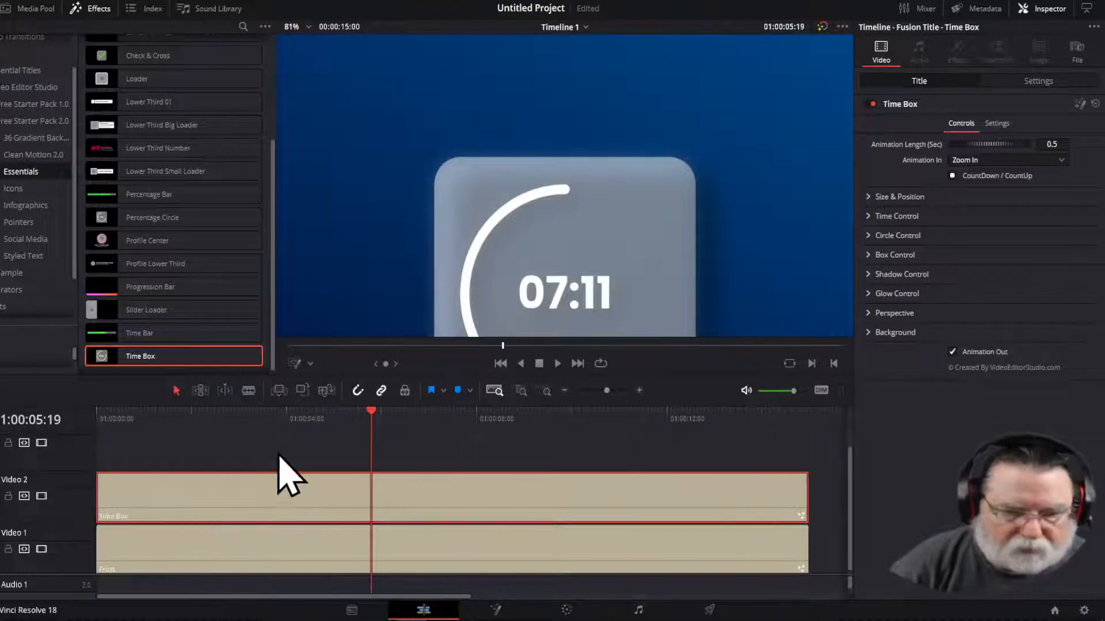
drag(373, 413, 111, 435)
drag(174, 495, 193, 494)
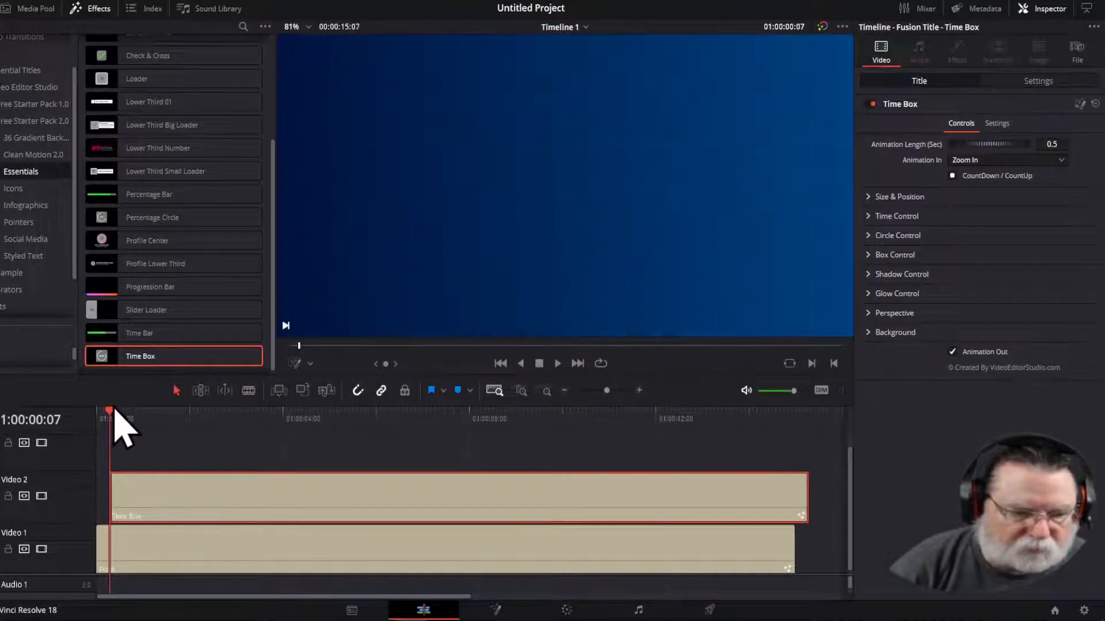
Step: Play back the Time Box title from the timeline's start and delete it from Video 2
drag(111, 414, 104, 419)
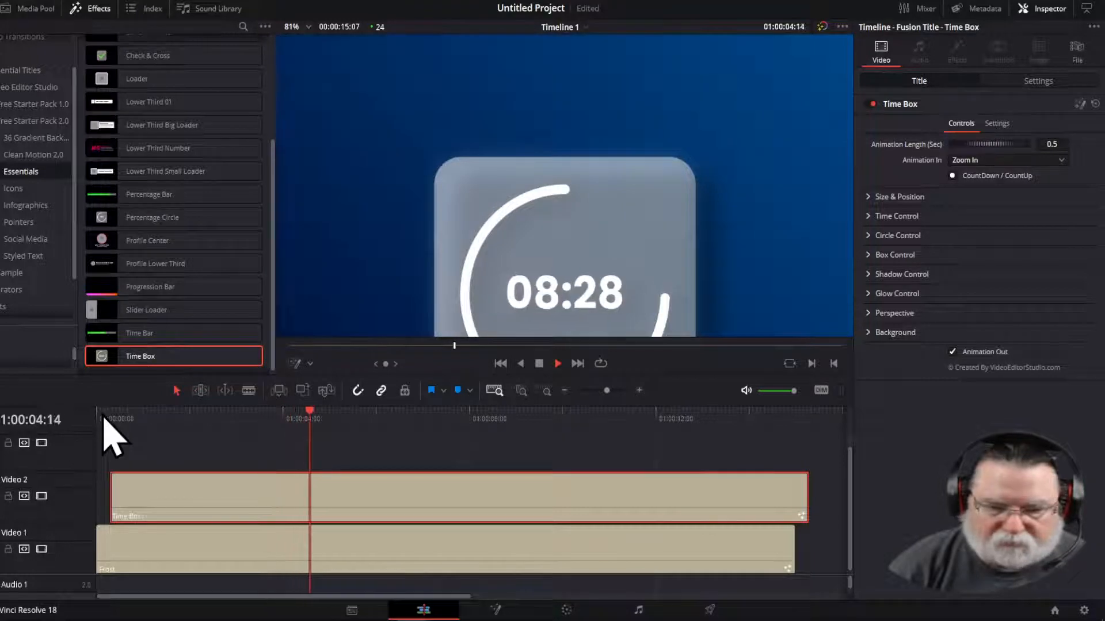
key(space)
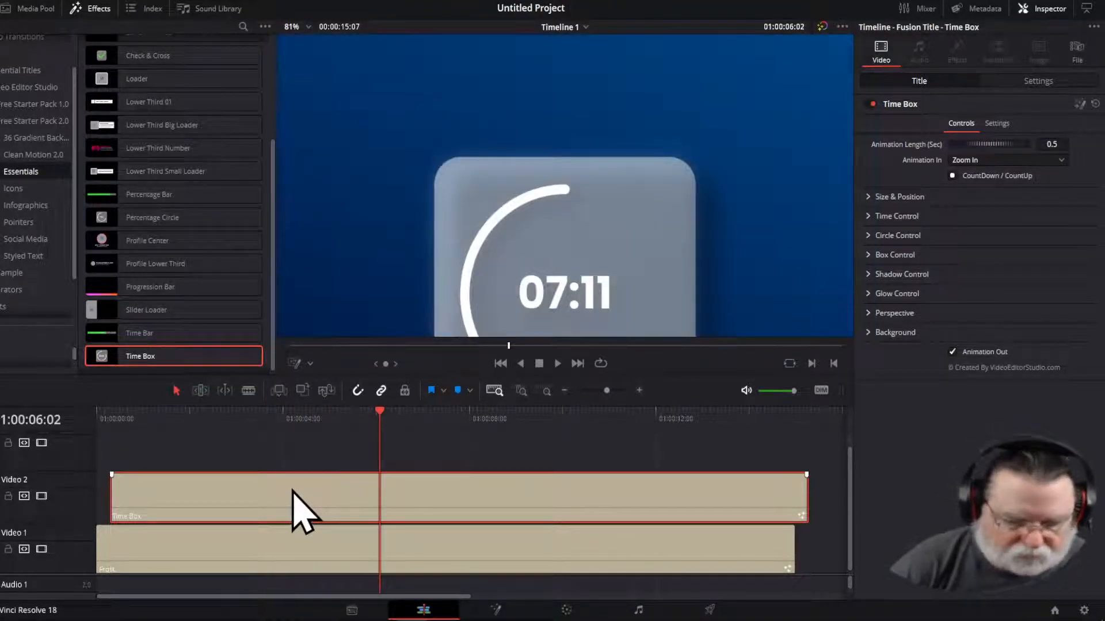
key(Delete)
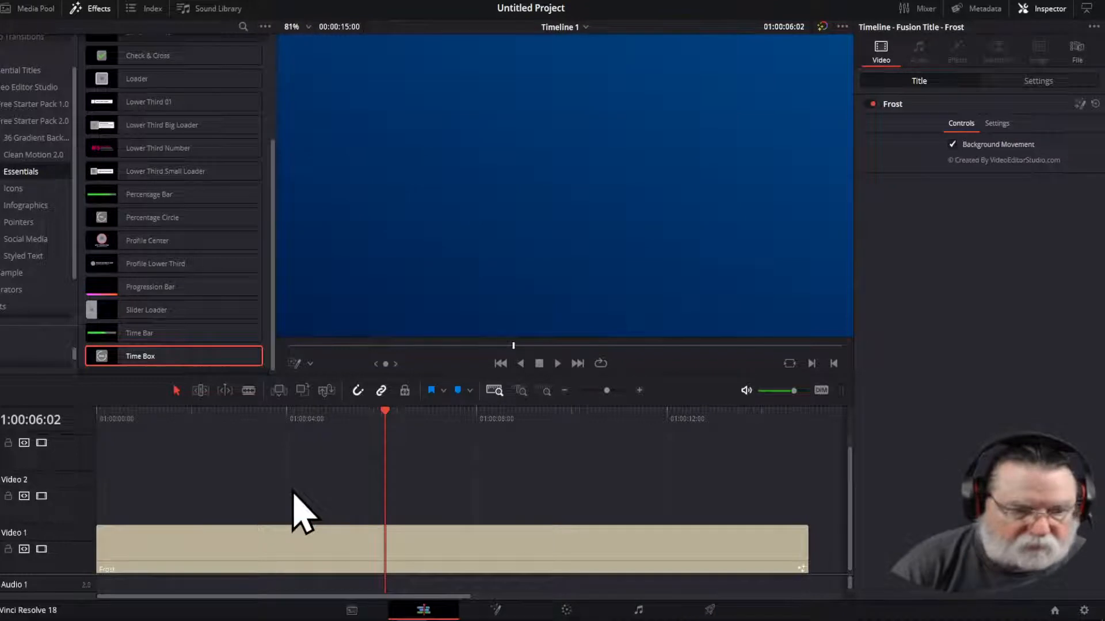
Step: Add the Social Media title YouTube CTA 01 to Video 2, about 22 frames after Frost begins, and play it back
click(33, 240)
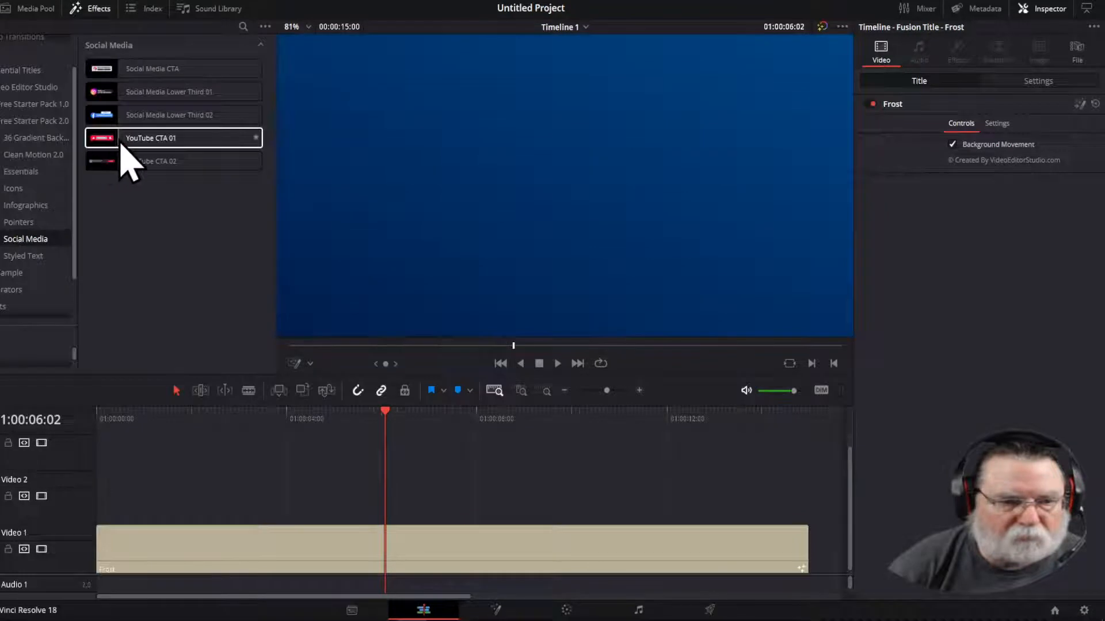
drag(133, 164, 216, 479)
drag(310, 496, 249, 495)
drag(368, 413, 104, 443)
key(space)
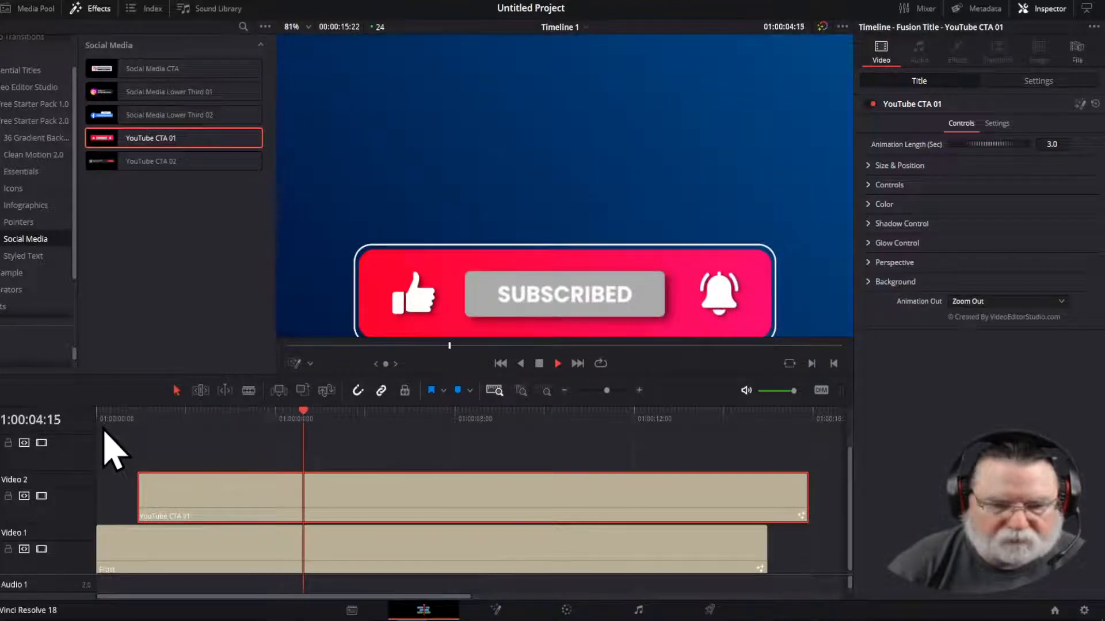
key(space)
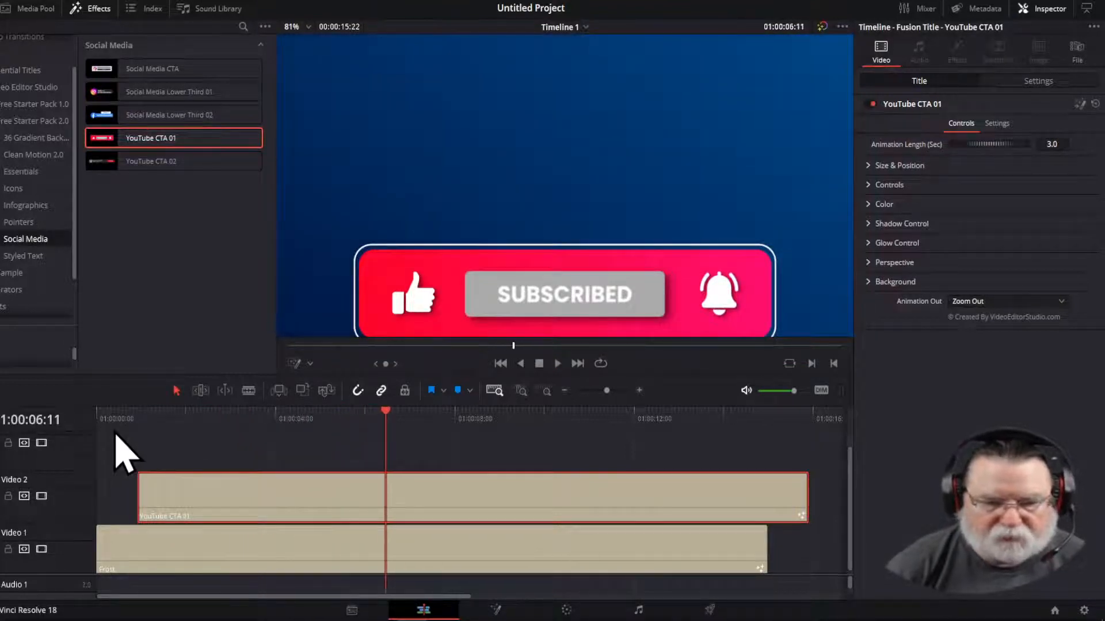
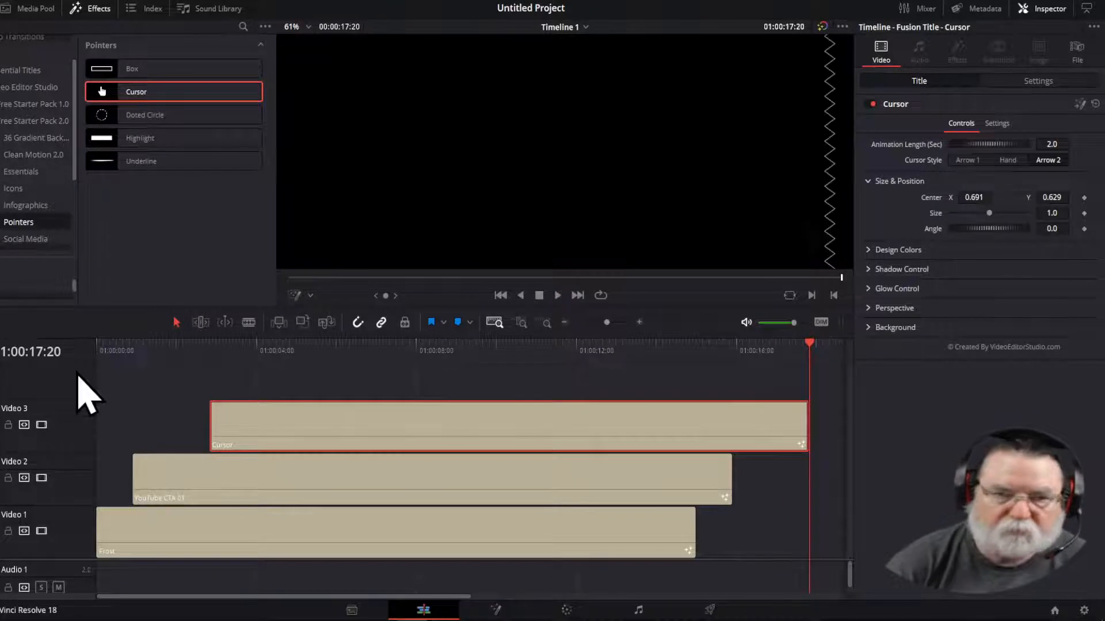
Step: Minimize DaVinci Resolve and maximize the Chrome window with the YouTube video "5 Free Pointers Titles for Davinci Resolve"
click(1039, 0)
drag(1104, 20, 44, 37)
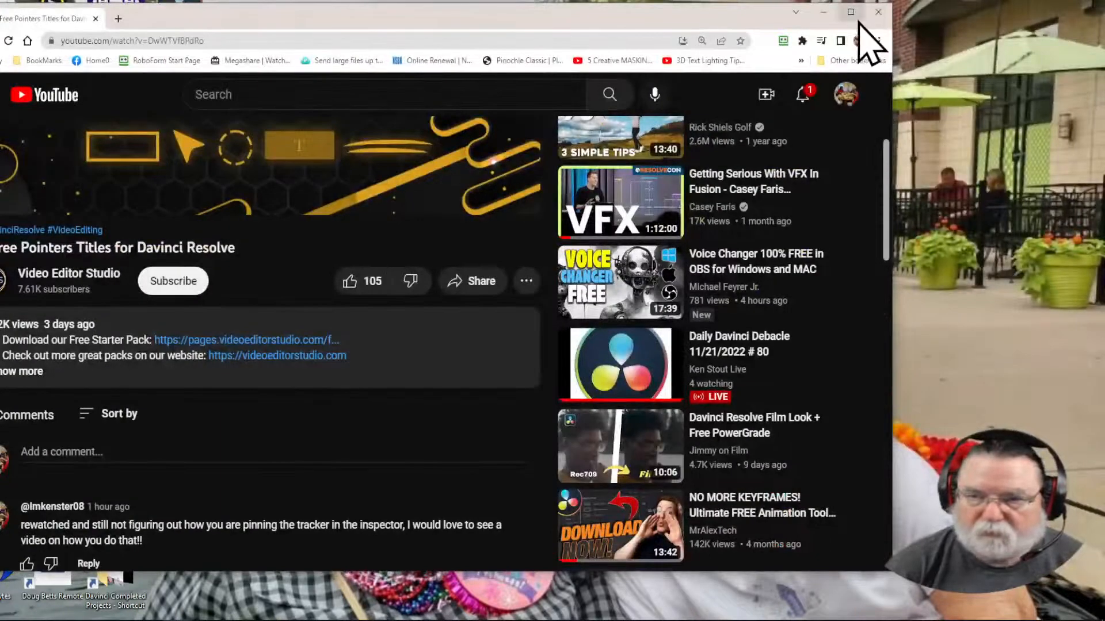
click(851, 12)
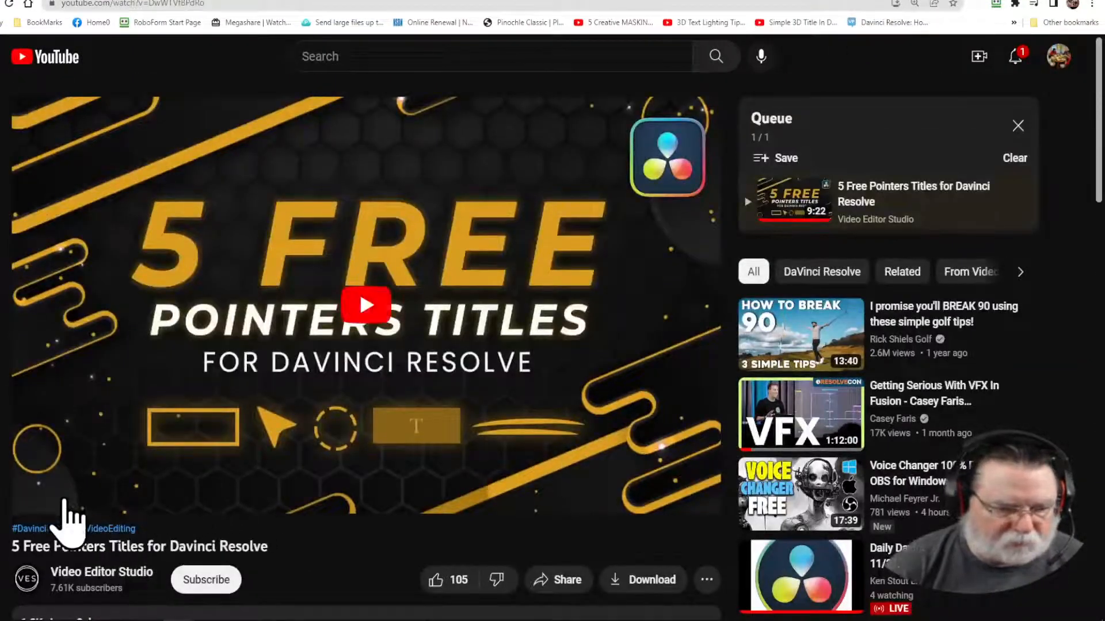
Step: Play the pointers titles video and pause it at 0:32 in the starter pack installation section
click(368, 313)
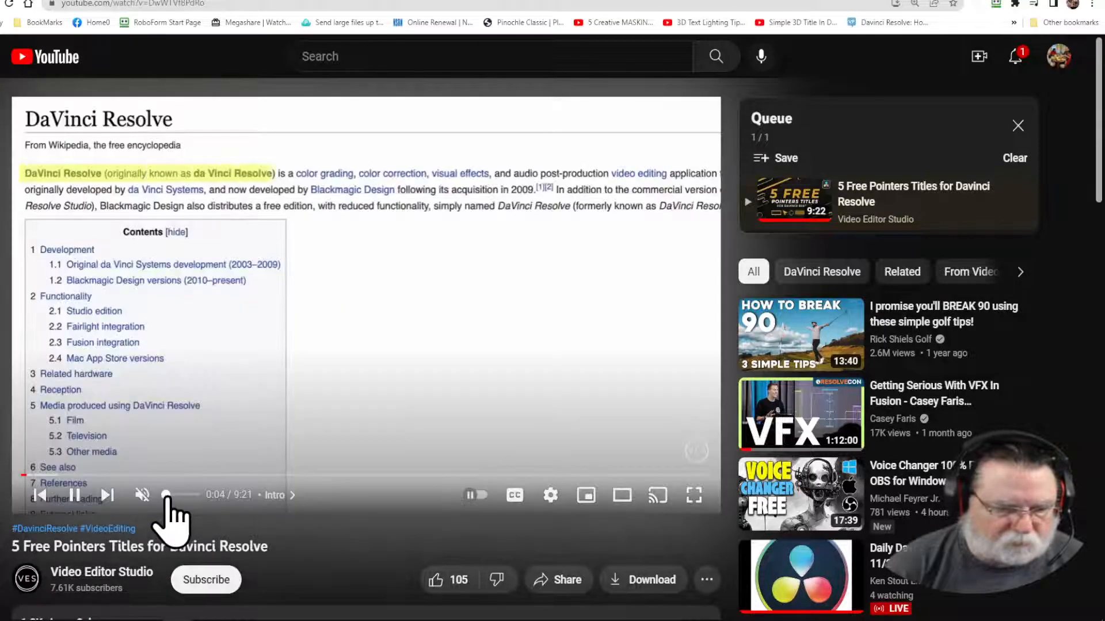
drag(167, 497, 185, 499)
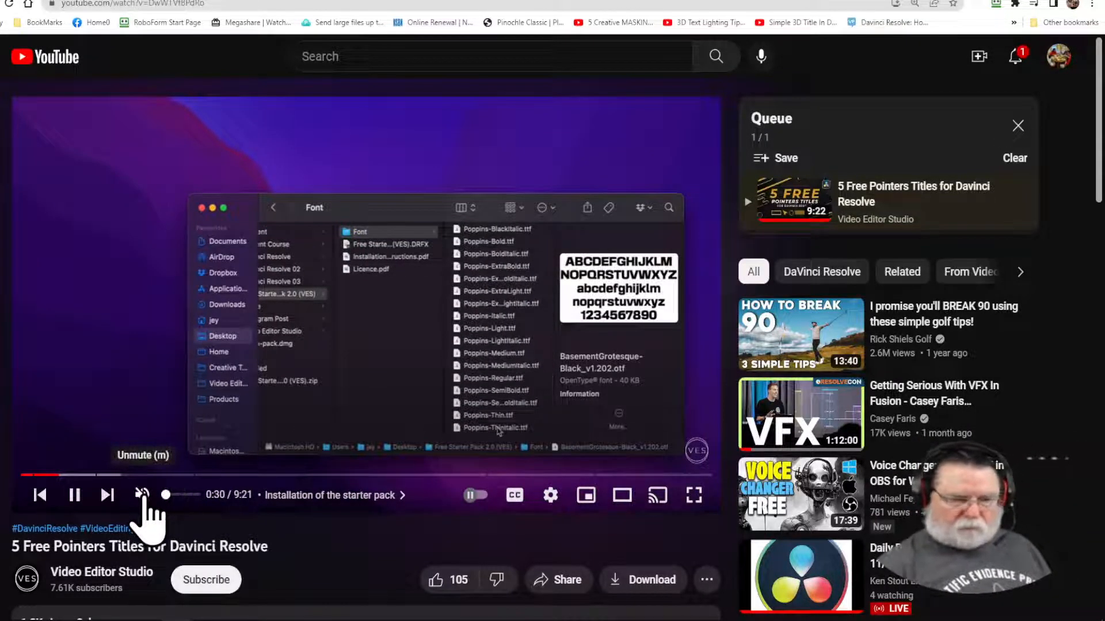
click(75, 495)
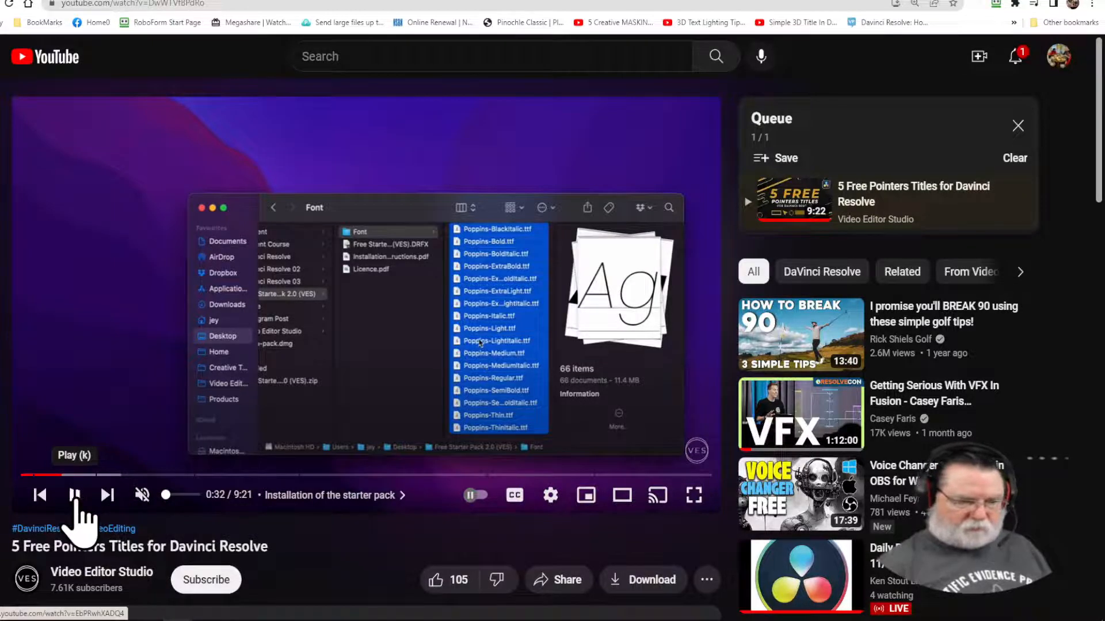
Step: Open the Free Starter Pack link in the video description and submit the request form with the requester's name and e-mail
scroll(139, 422, down, 4)
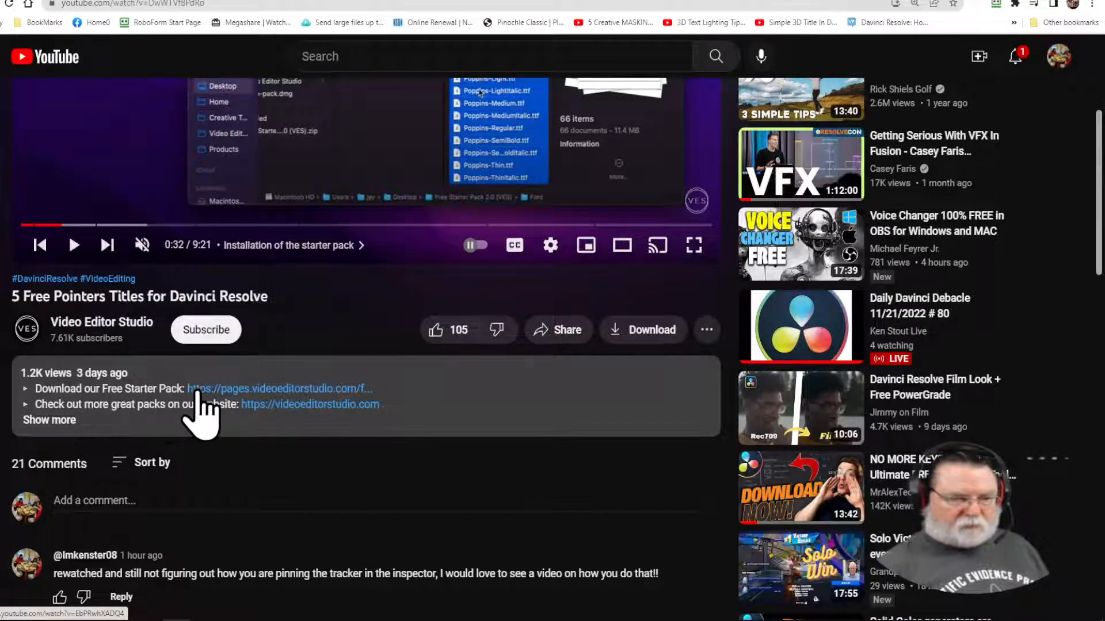
click(247, 389)
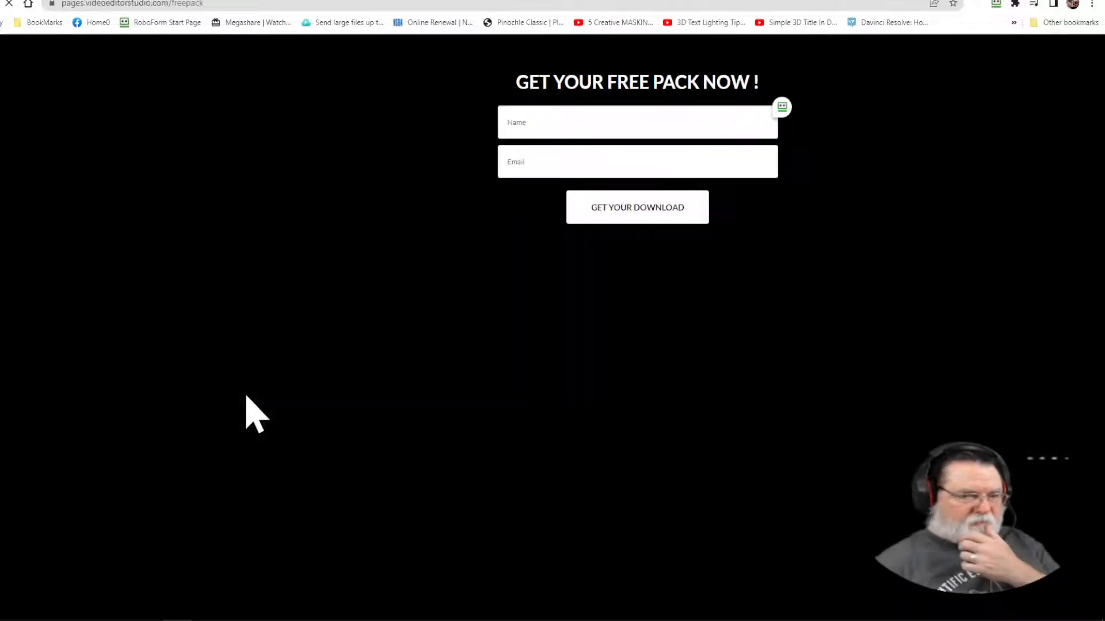
click(540, 192)
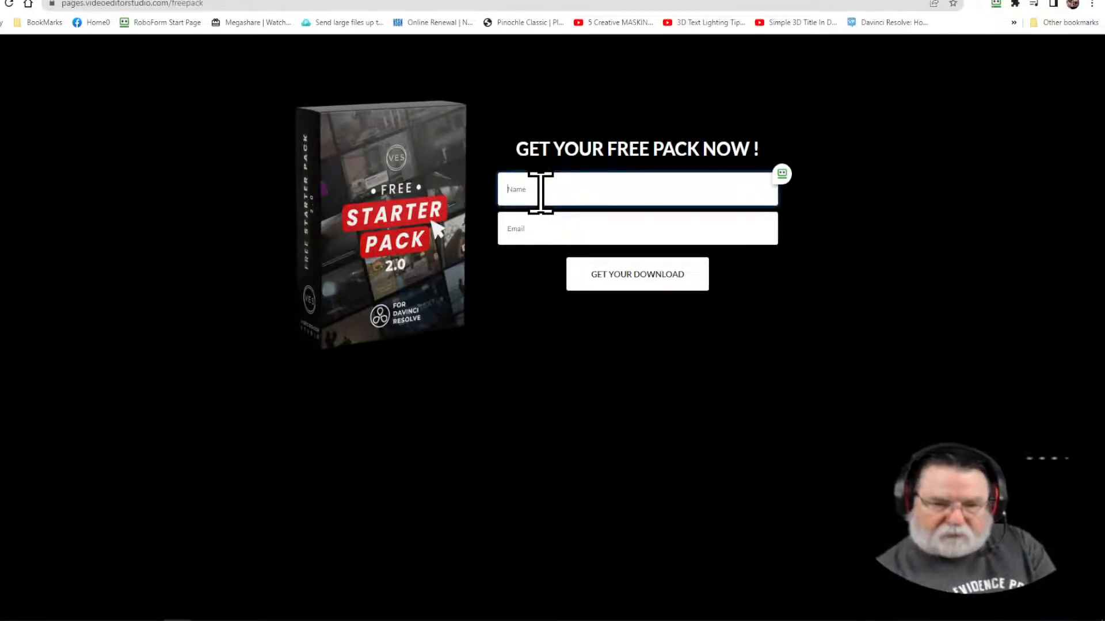
click(555, 228)
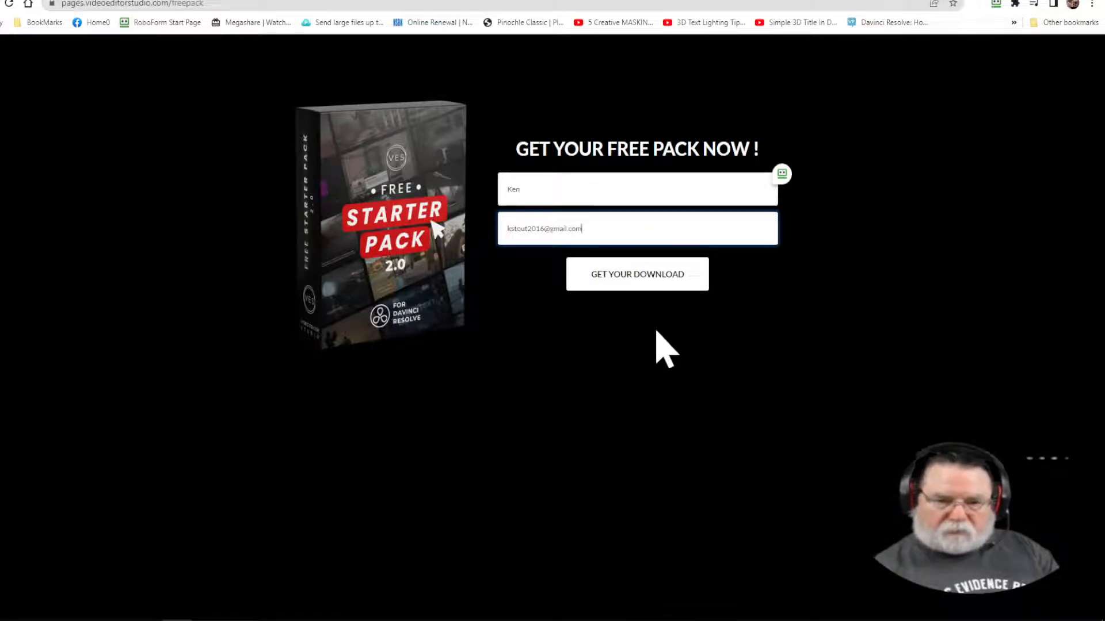
click(631, 284)
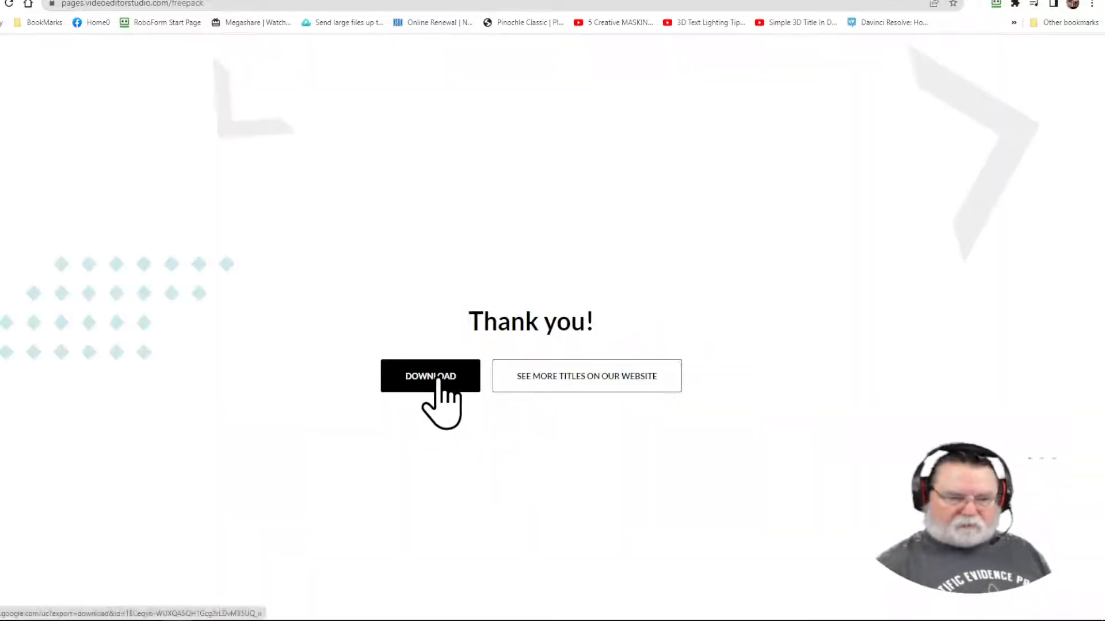
Step: Download the Free Starter Pack 2.0 zip file and minimize the browser
click(440, 382)
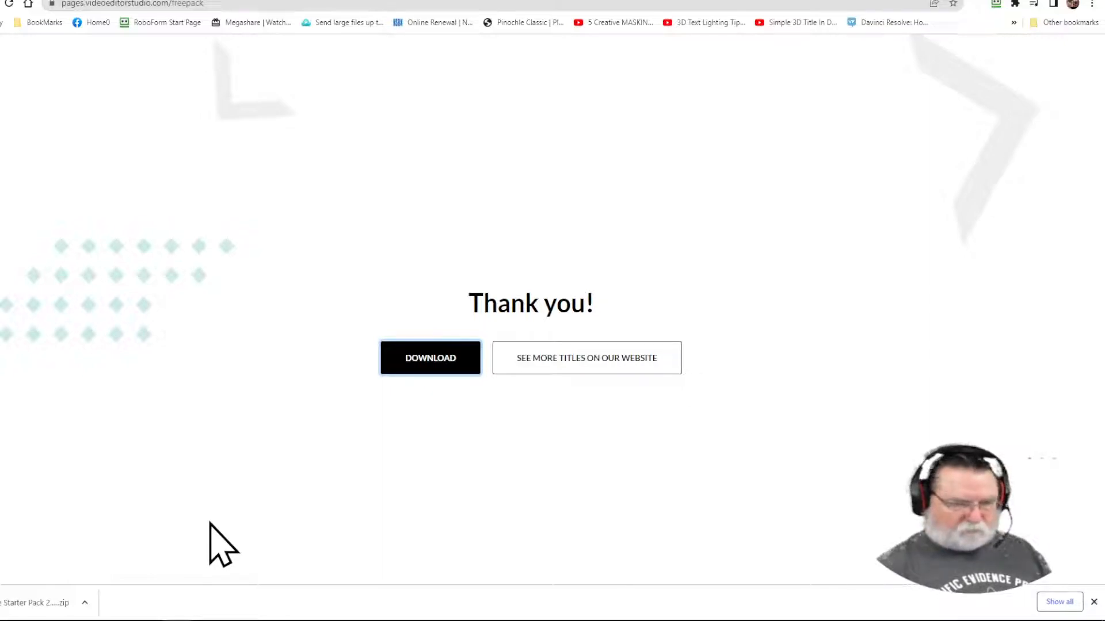
click(1035, 0)
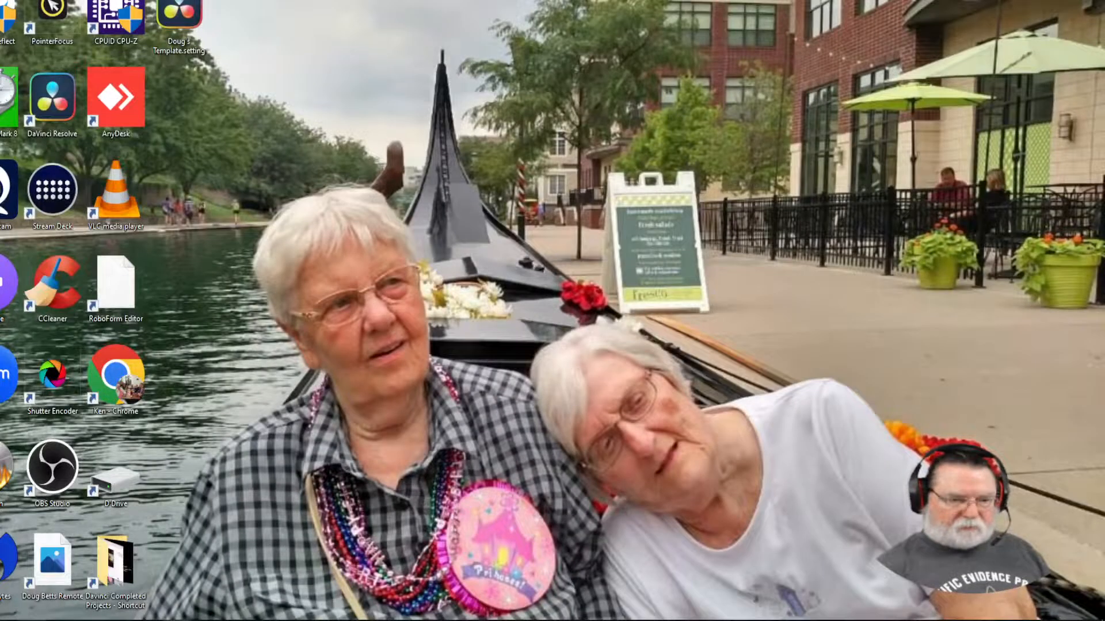
Step: Extract Free Starter Pack 2.0 (VES).zip in the Downloads folder, replacing the files in the destination, and delete the zip file
key(super+e)
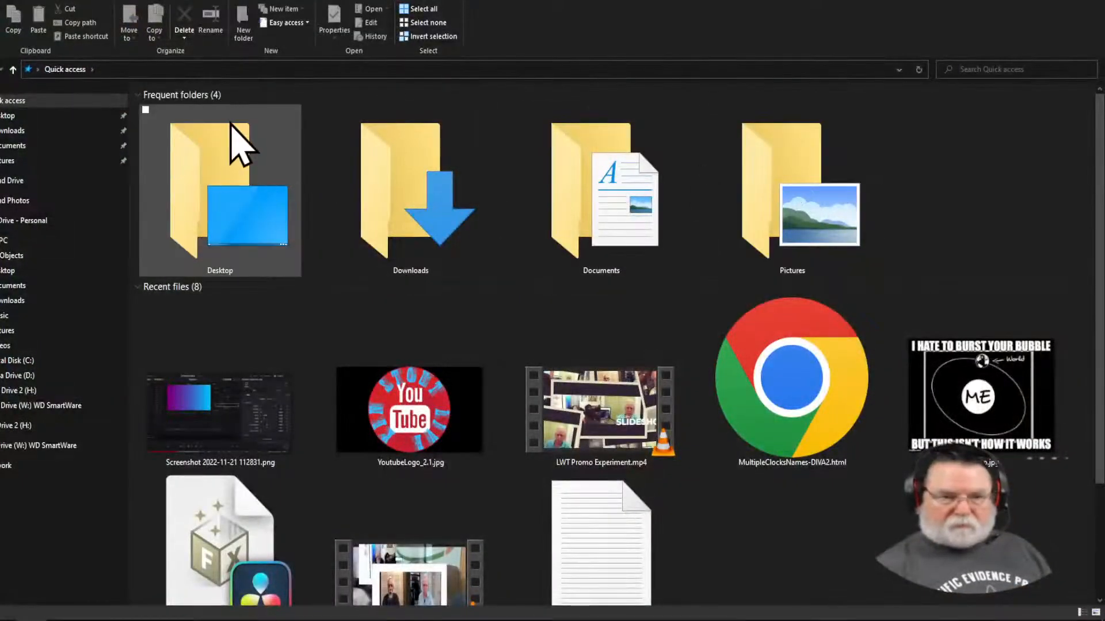
click(12, 130)
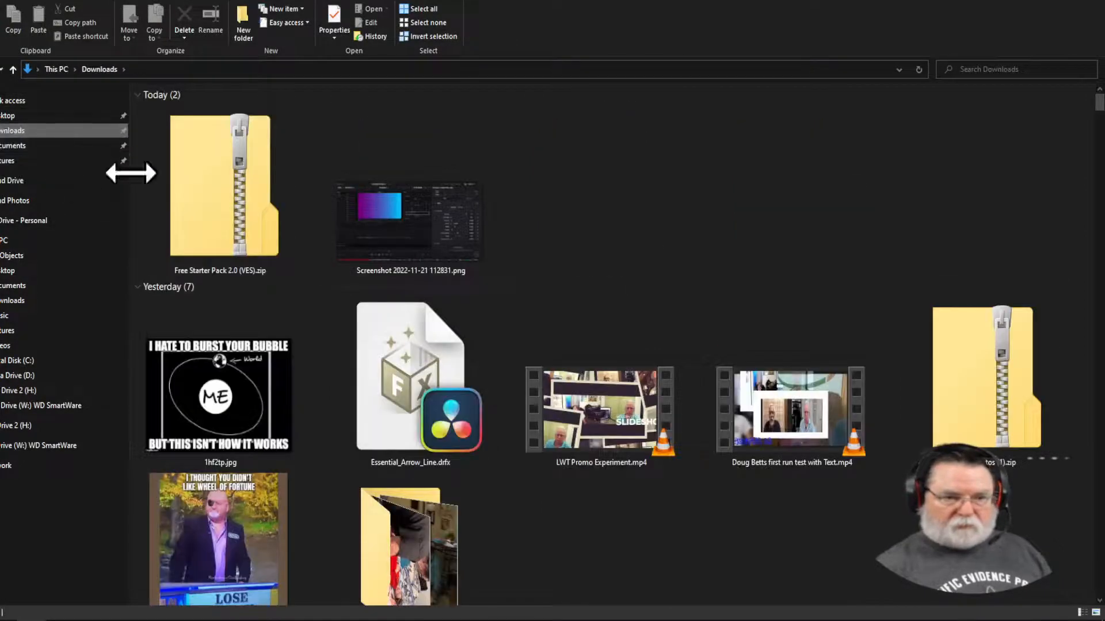
click(202, 197)
right_click(199, 176)
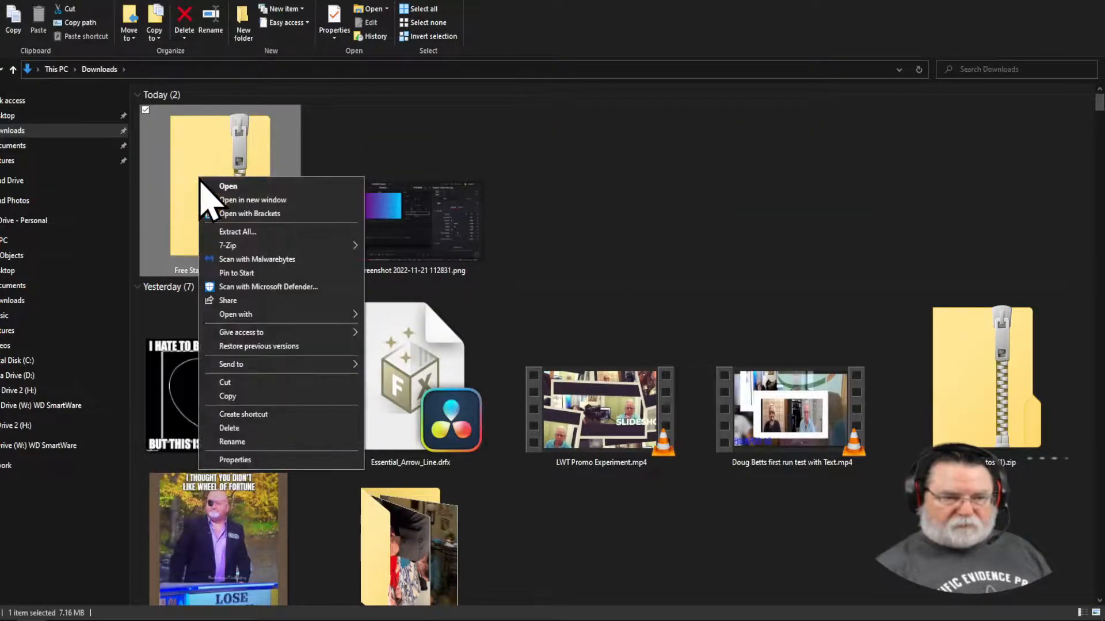
click(152, 1)
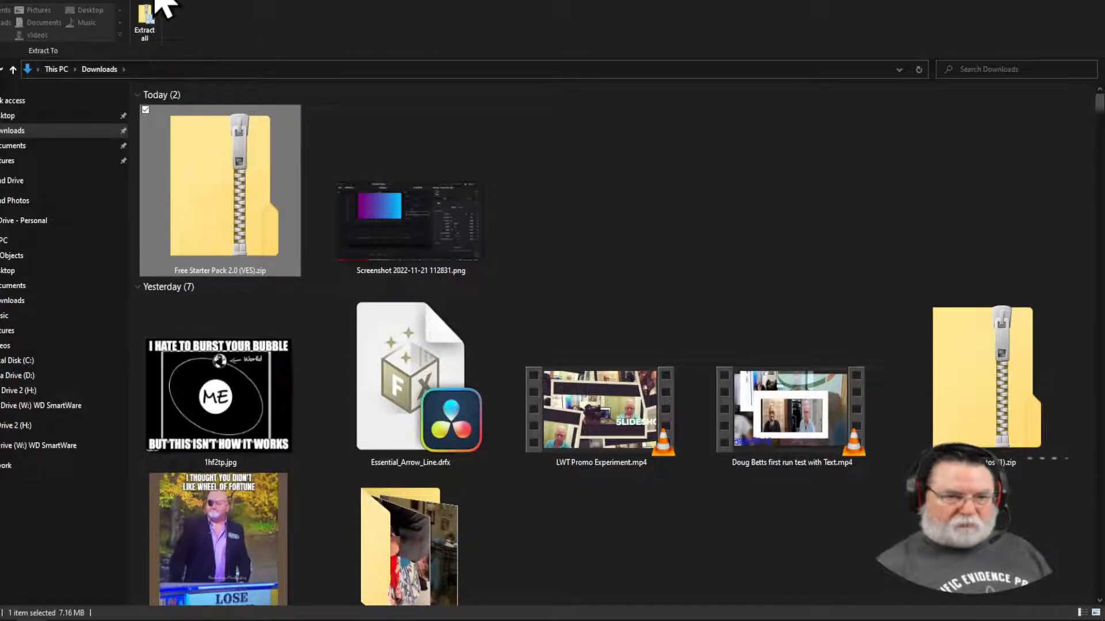
click(145, 32)
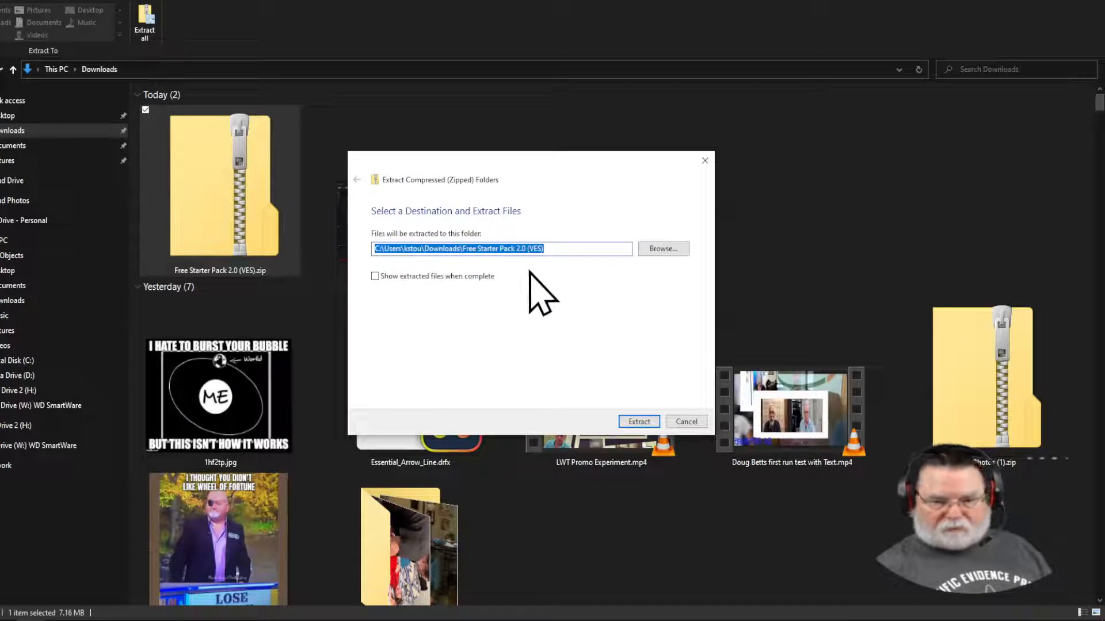
click(640, 423)
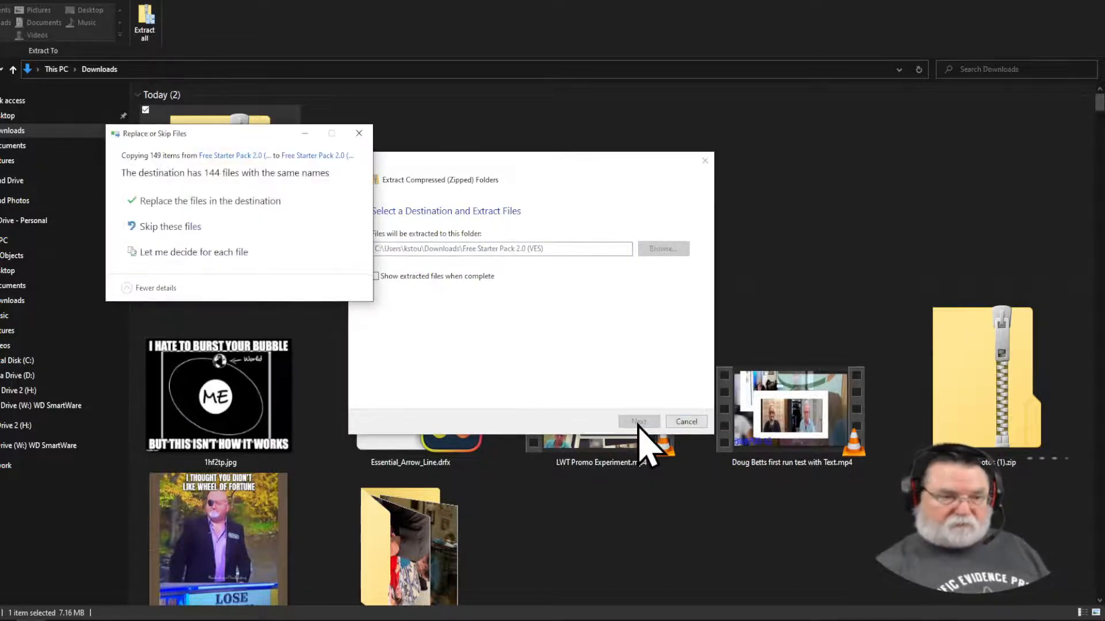
click(214, 203)
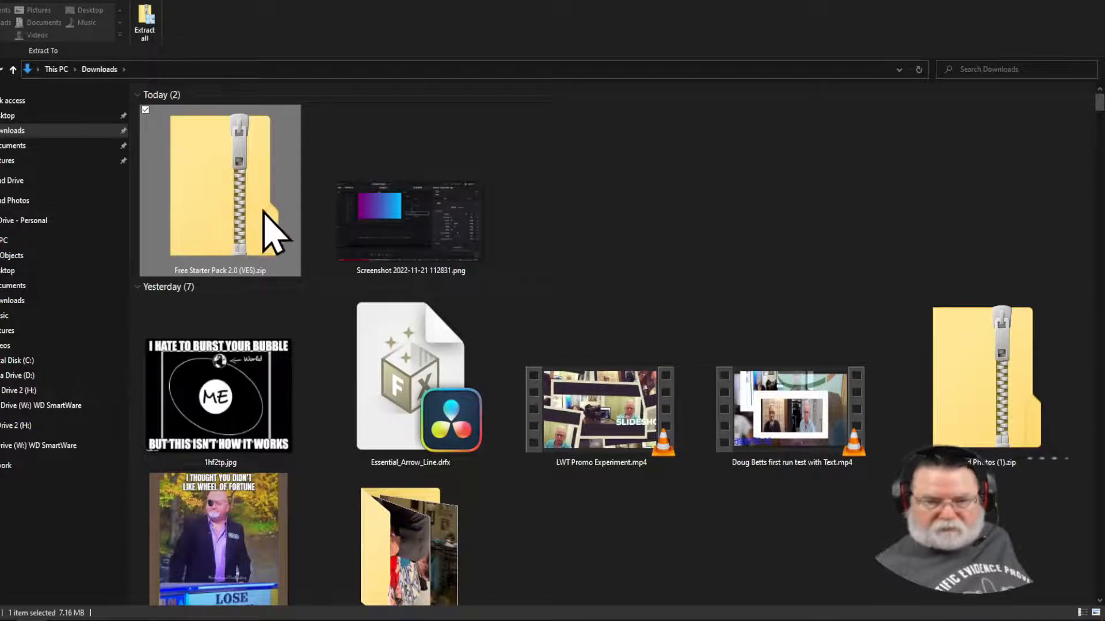
right_click(207, 199)
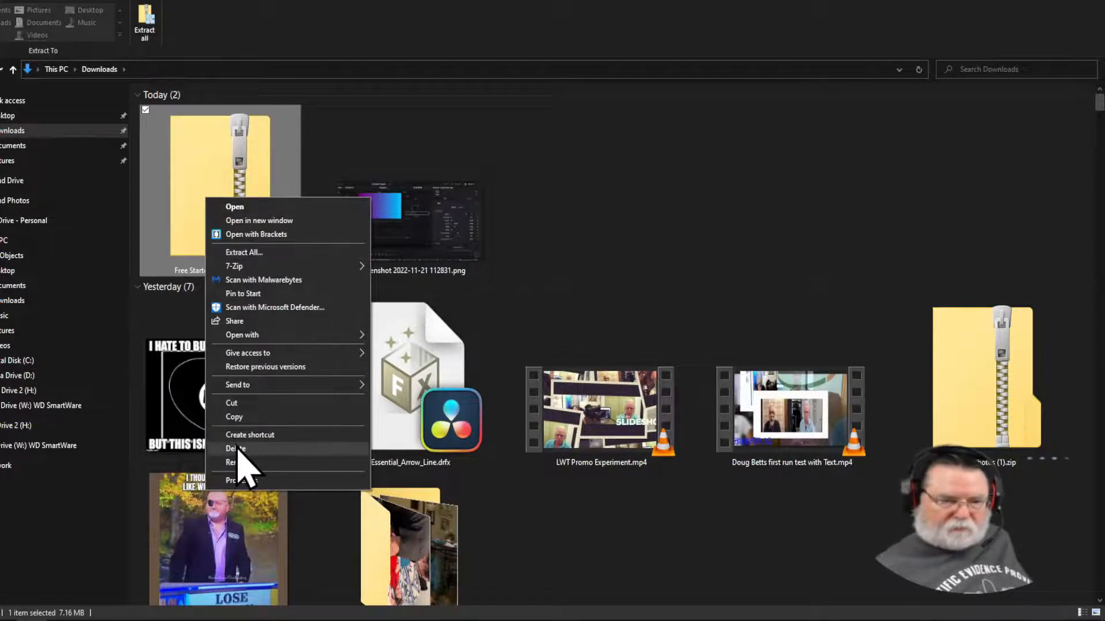
click(247, 449)
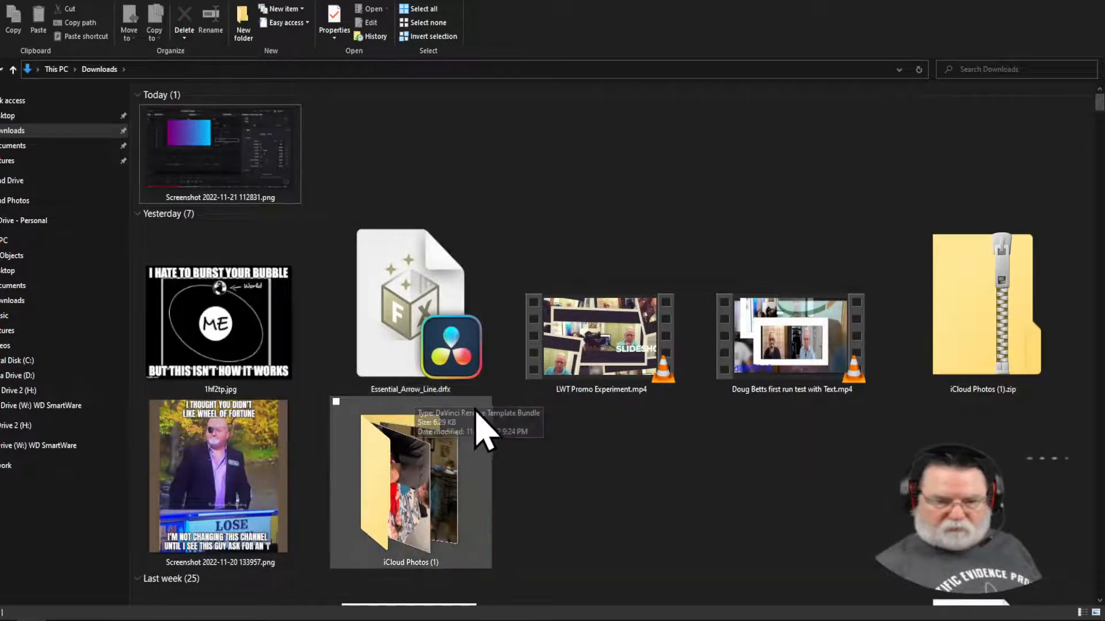
Step: Install Free Starter Pack 2.0 (VES).DRFX from the extracted folder into DaVinci Resolve, overwriting the existing template bundle
scroll(511, 483, down, 5)
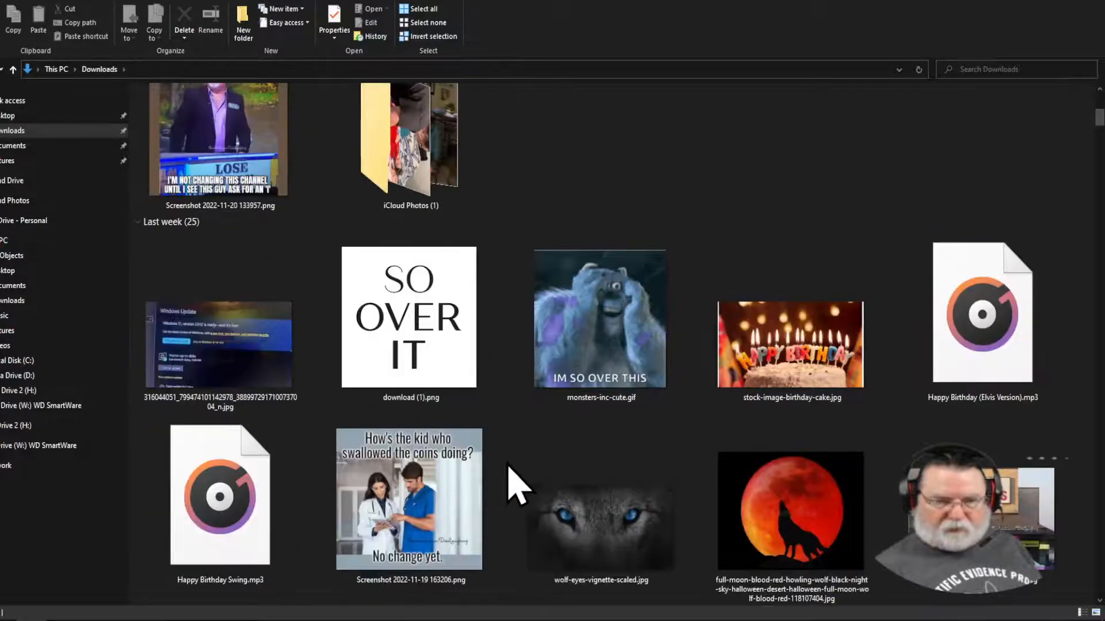
scroll(509, 467, up, 5)
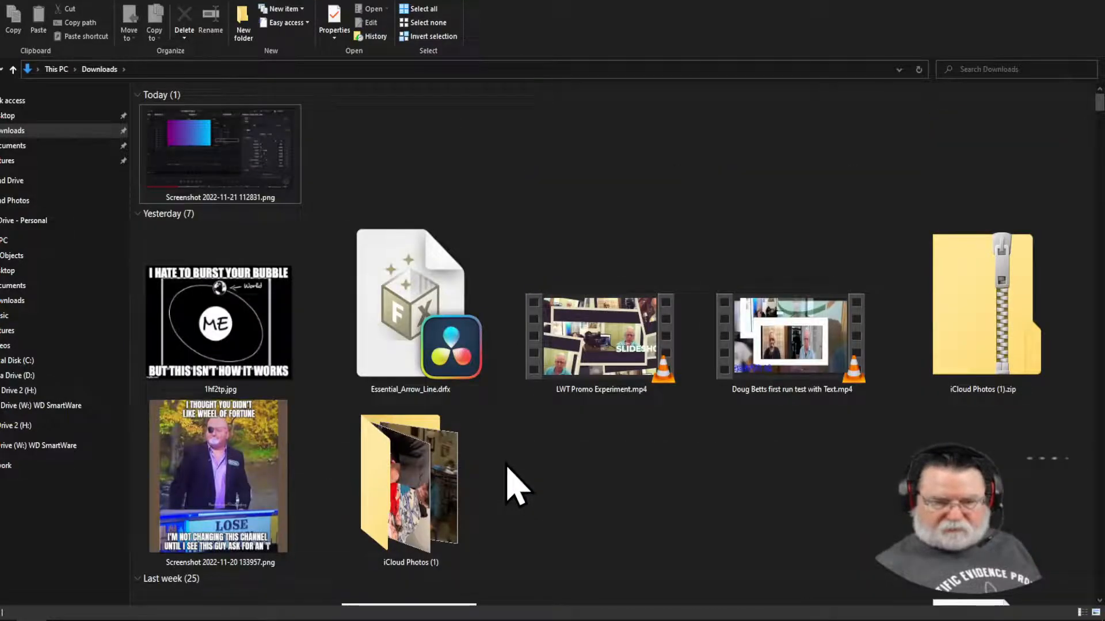
scroll(514, 486, down, 10)
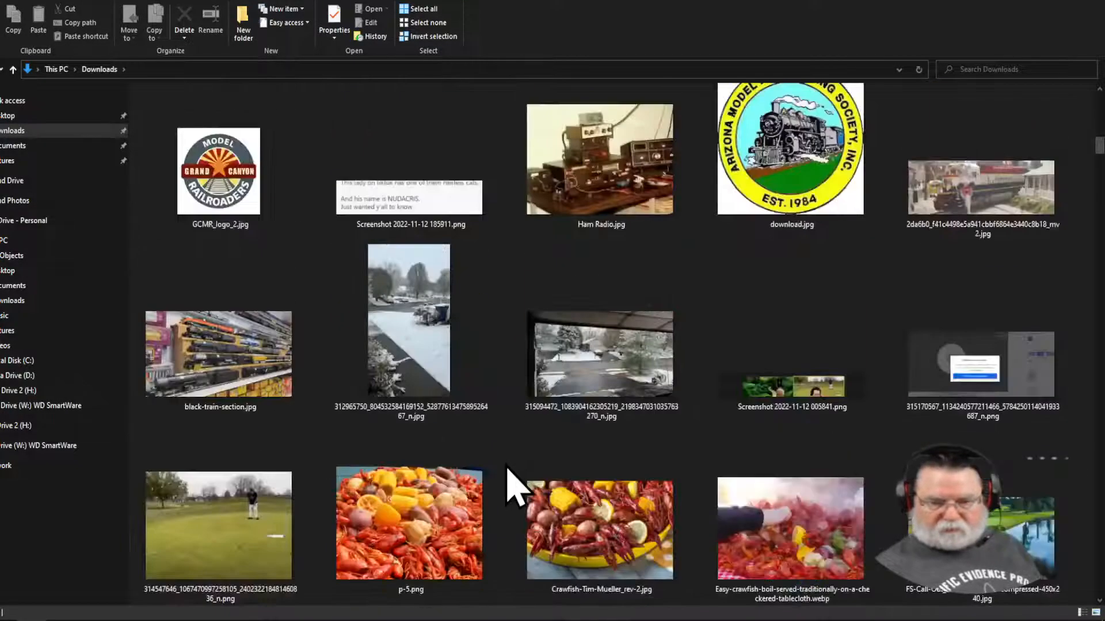
scroll(514, 486, down, 5)
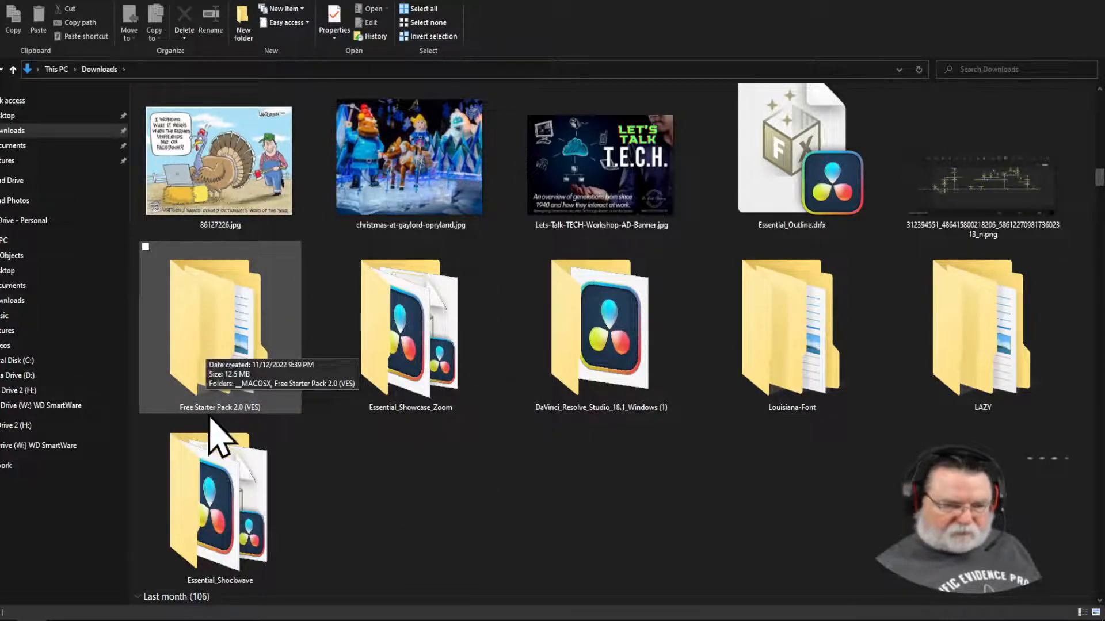
double_click(214, 368)
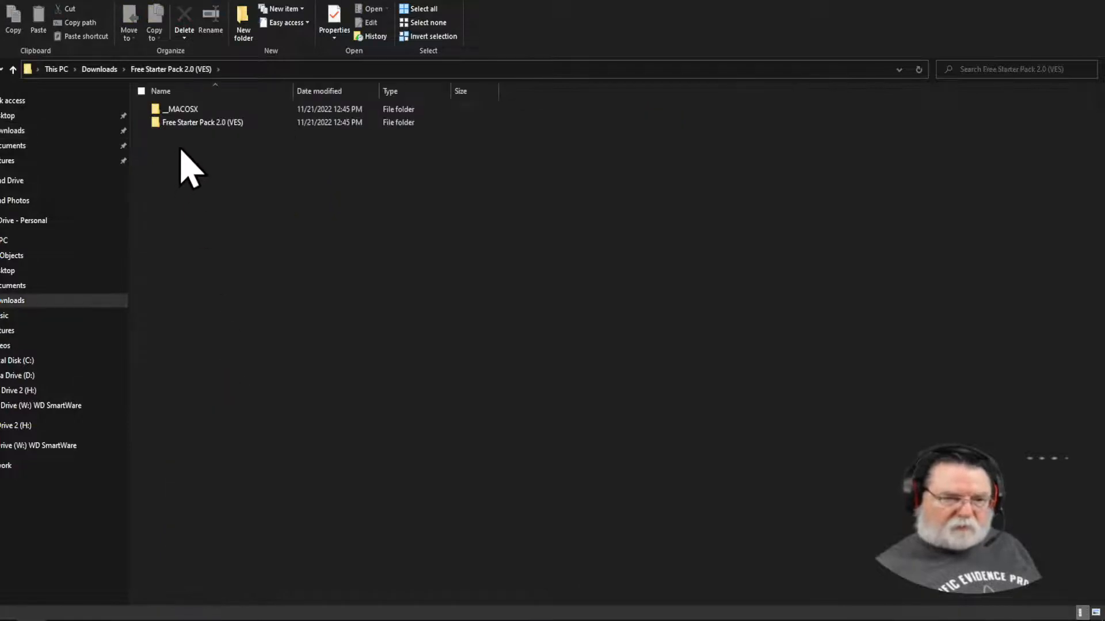
double_click(185, 123)
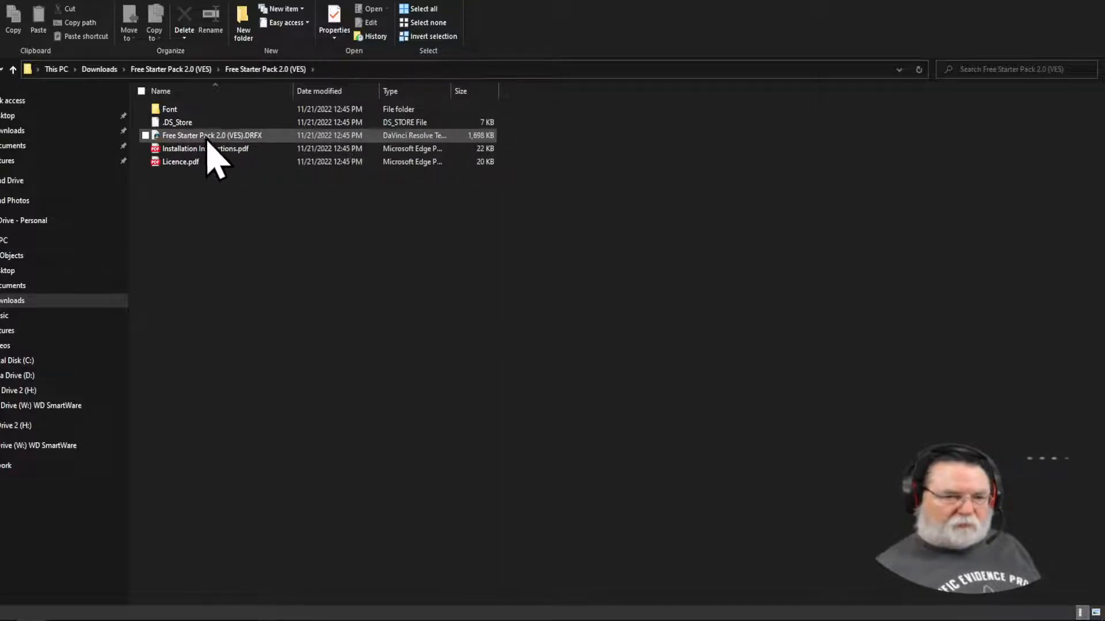
click(186, 137)
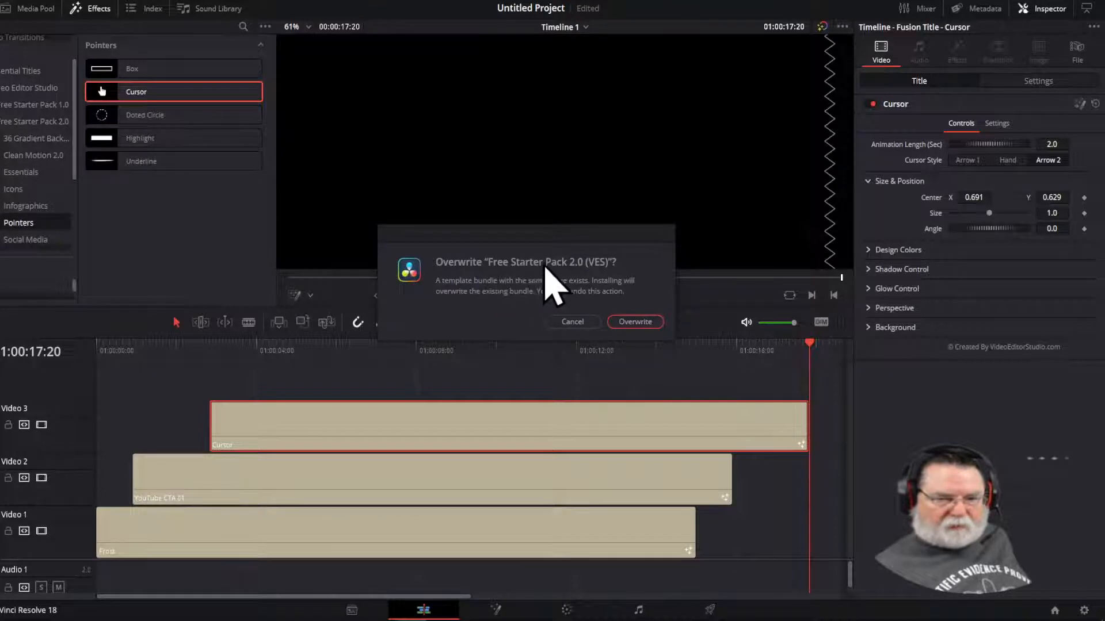
click(633, 322)
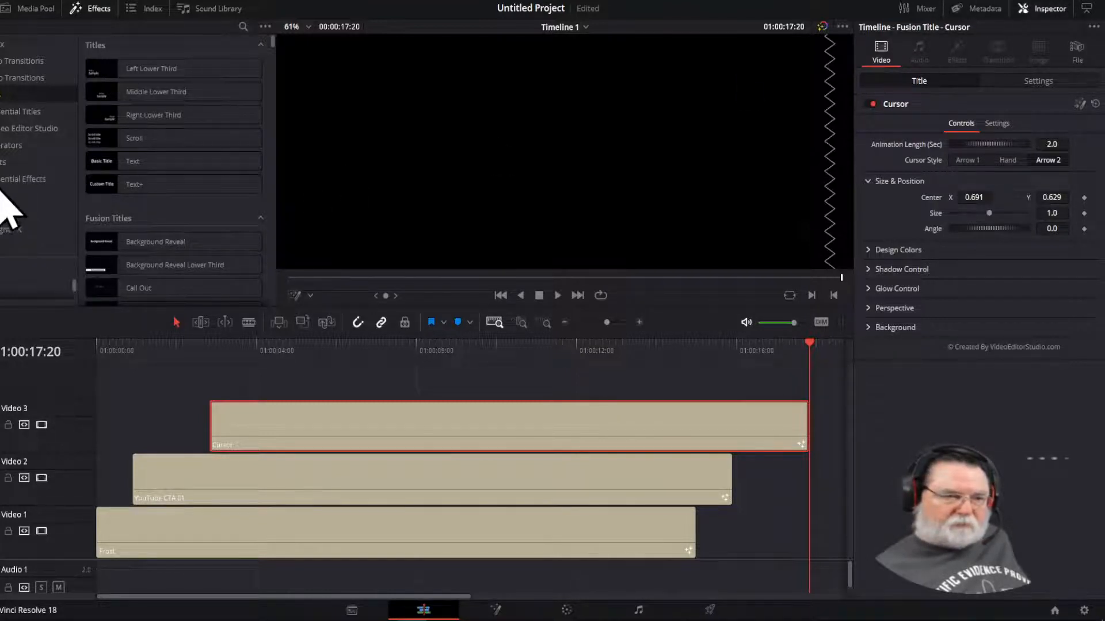
Step: Apply the Essential Showcase Zoom effect to the YouTube CTA 01 clip and move the playhead to 01:00:03:07
click(3, 183)
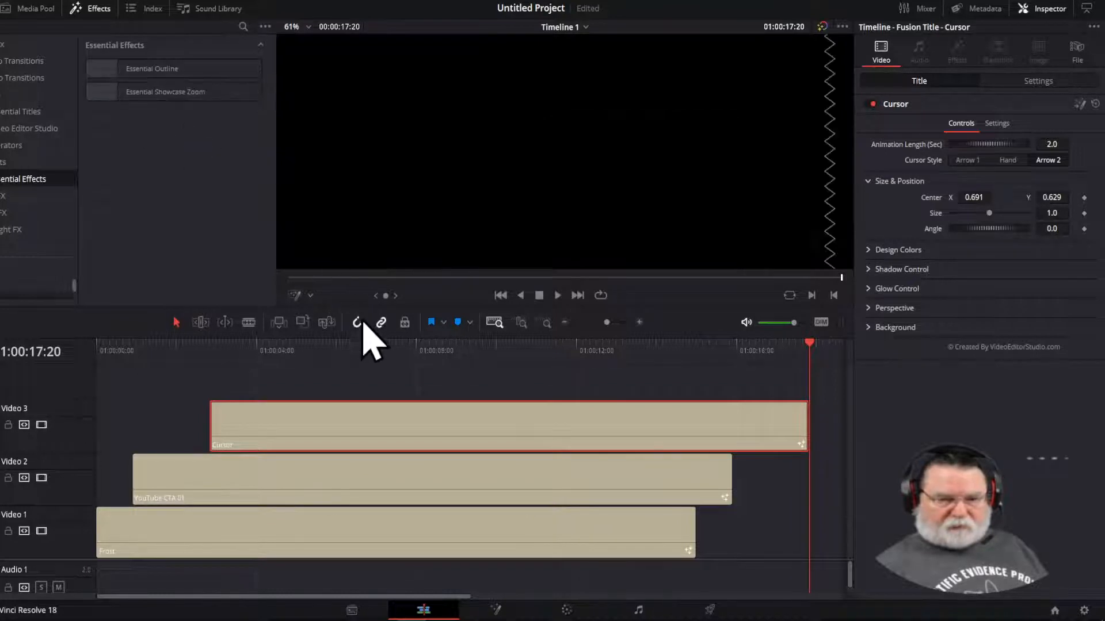
drag(364, 338, 333, 247)
drag(128, 94, 314, 460)
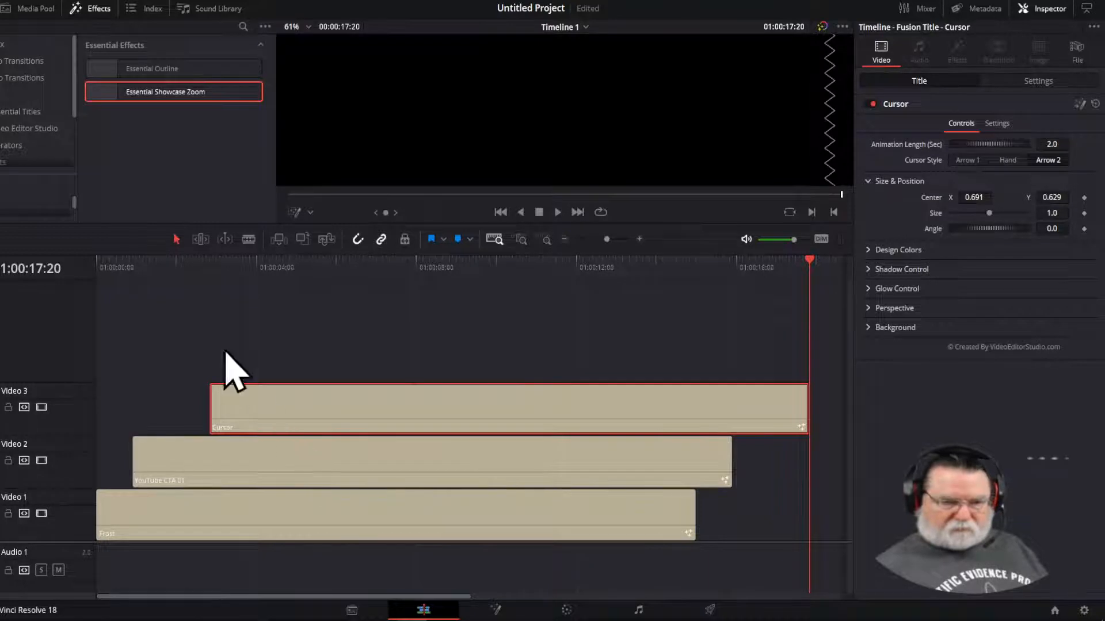
drag(153, 266, 229, 286)
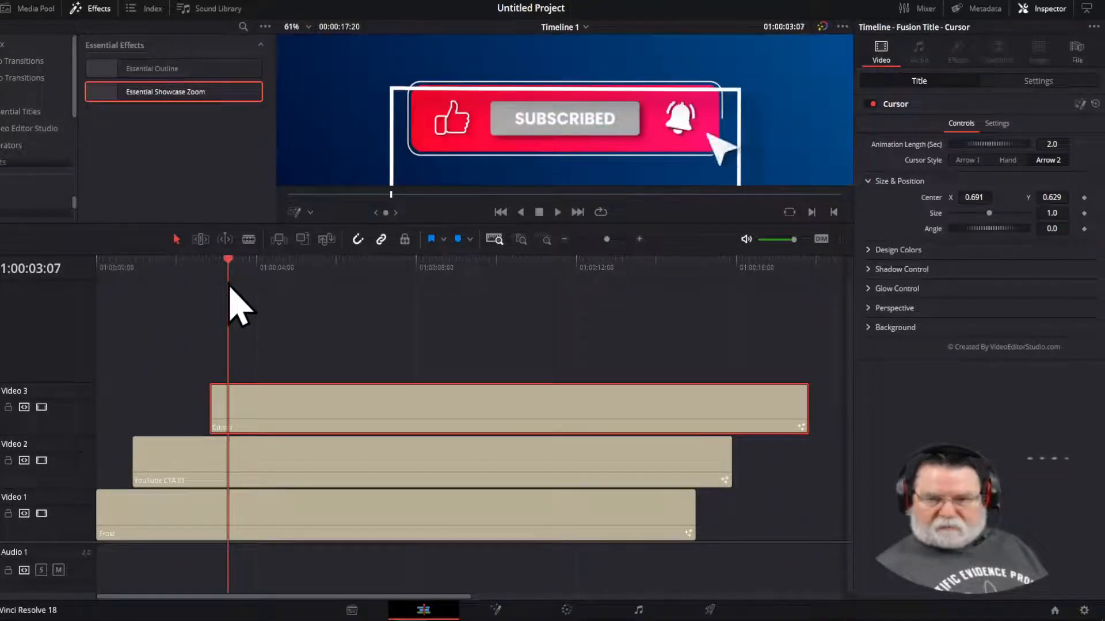
Step: Reposition the YouTube CTA 01 title in Fusion to a center of about X 0.498, Y 0.583, and return to the Edit page
click(313, 476)
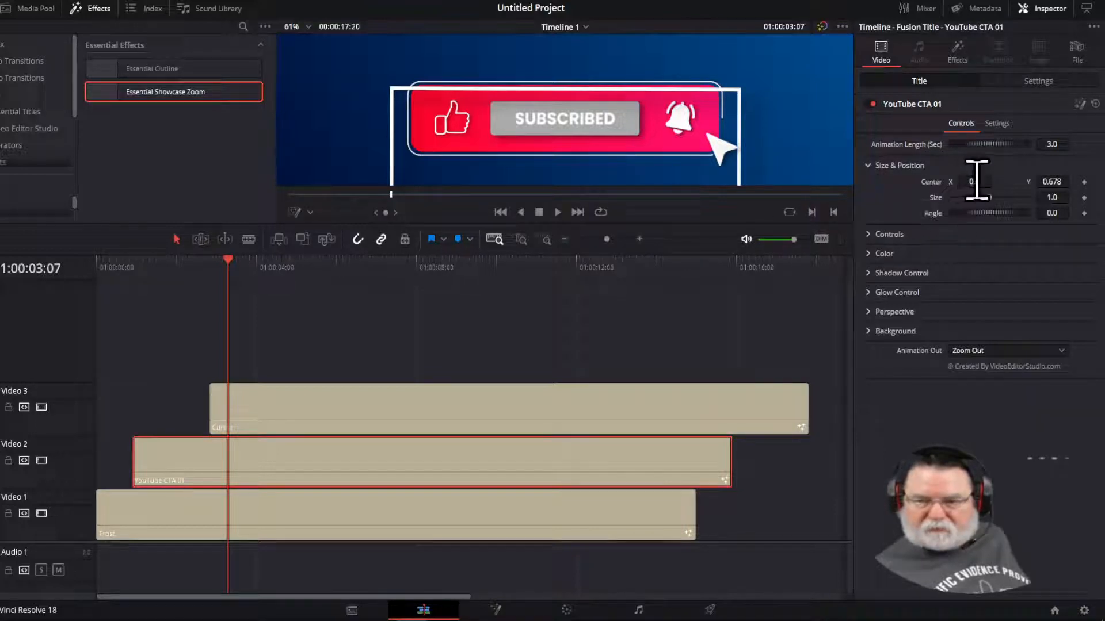
mouse_move(976, 181)
mouse_down()
mouse_move(962, 181)
mouse_move(976, 181)
mouse_up()
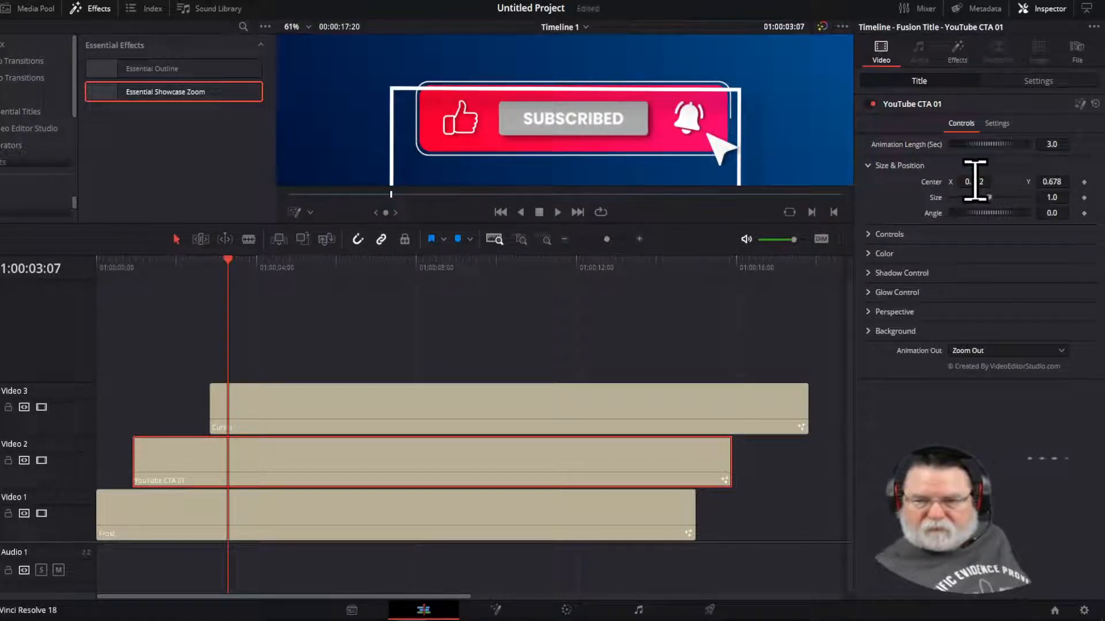
click(1080, 105)
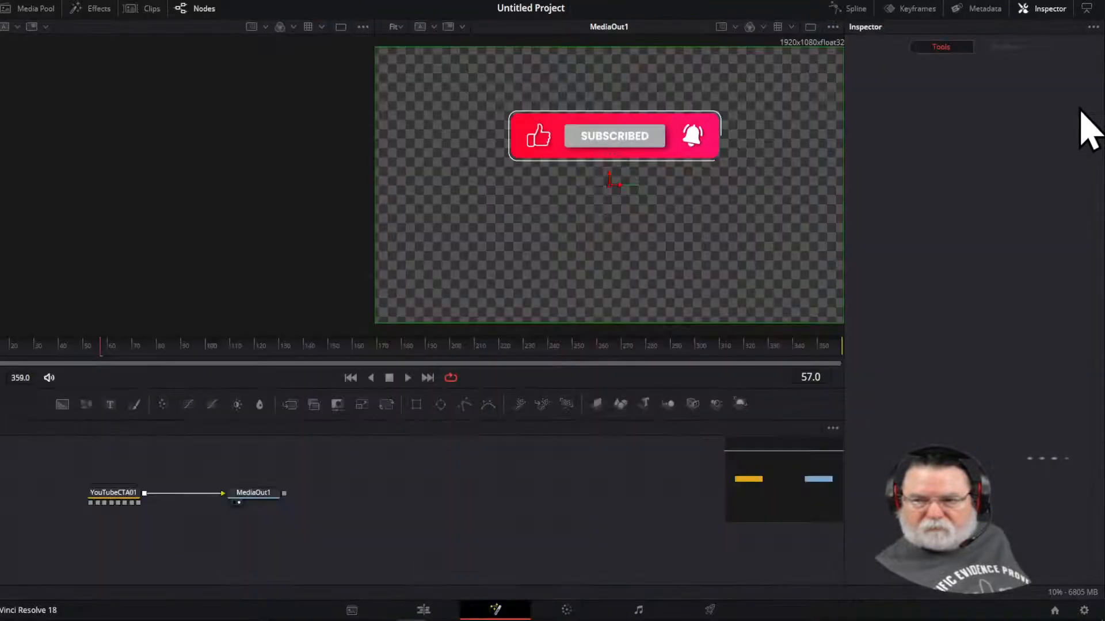
click(114, 493)
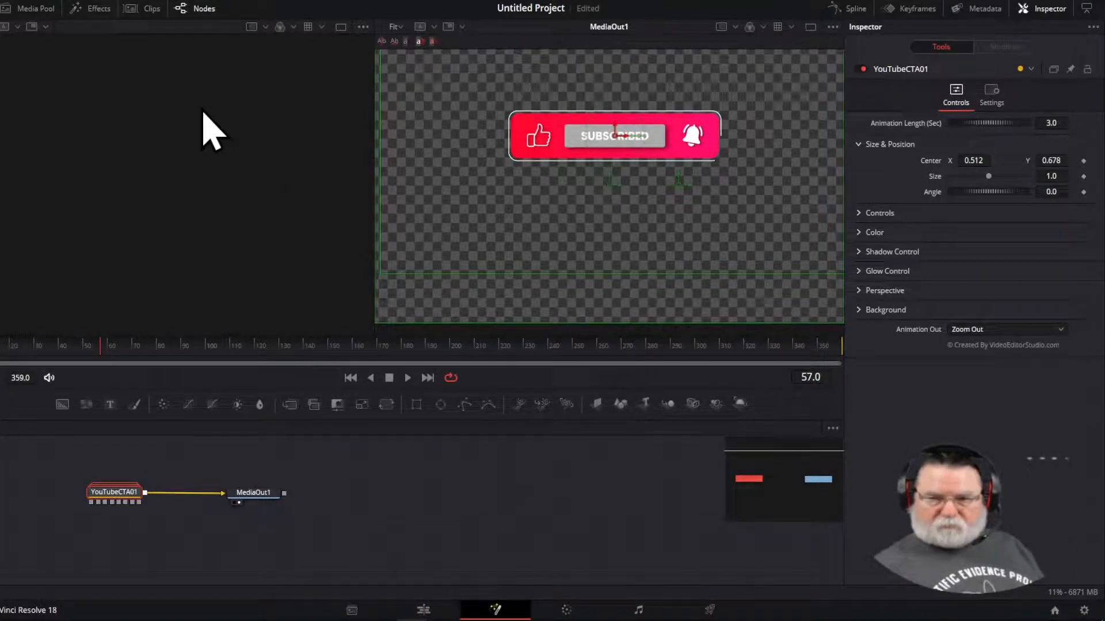
drag(617, 138, 610, 164)
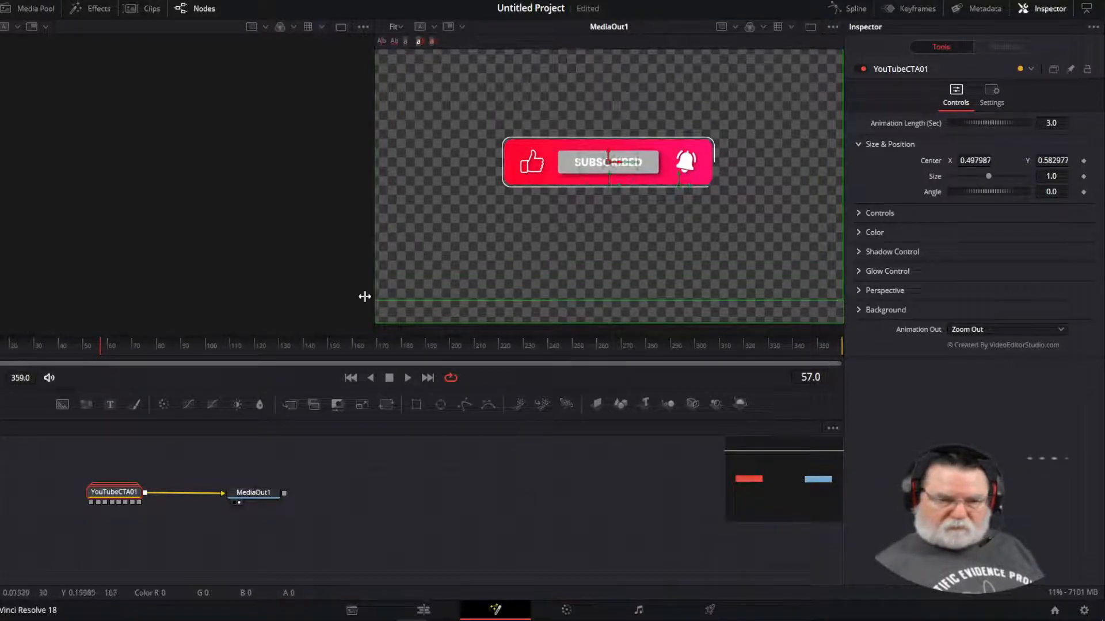
click(423, 611)
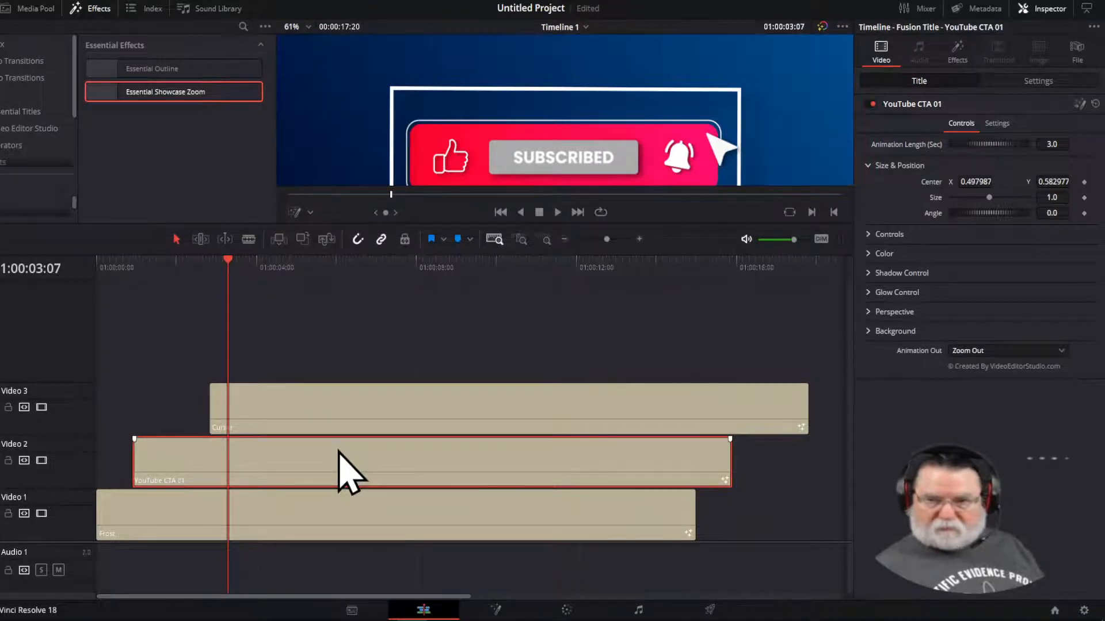
Step: Set the Source Center of the clip's Essential Showcase Zoom effect to X 0.198 and Y 0.203
click(955, 56)
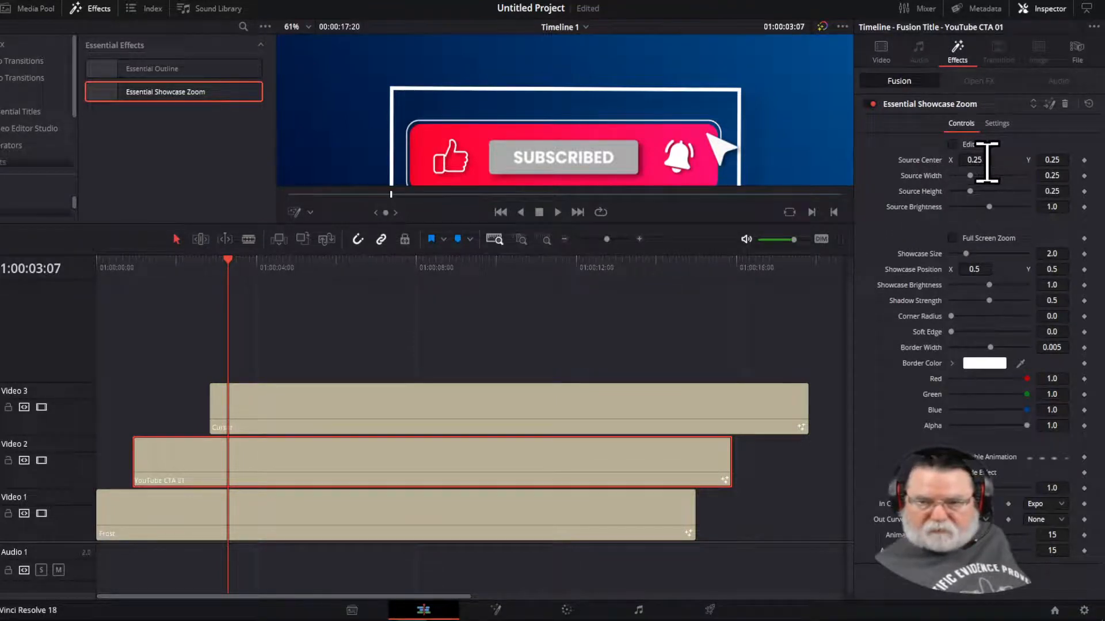
drag(985, 161, 661, 357)
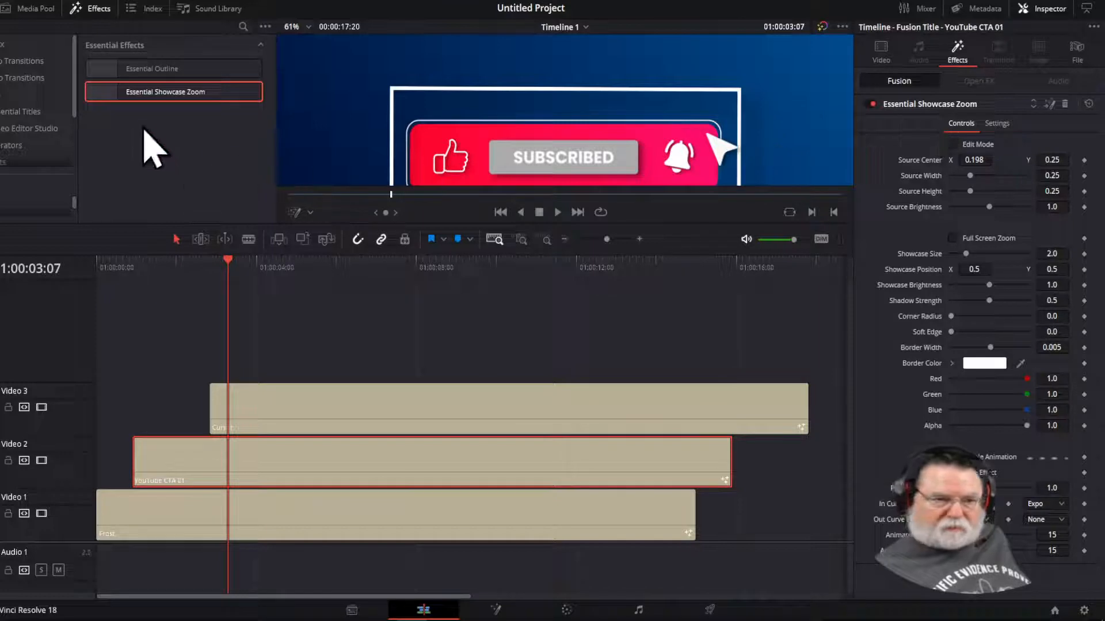
drag(185, 92, 460, 141)
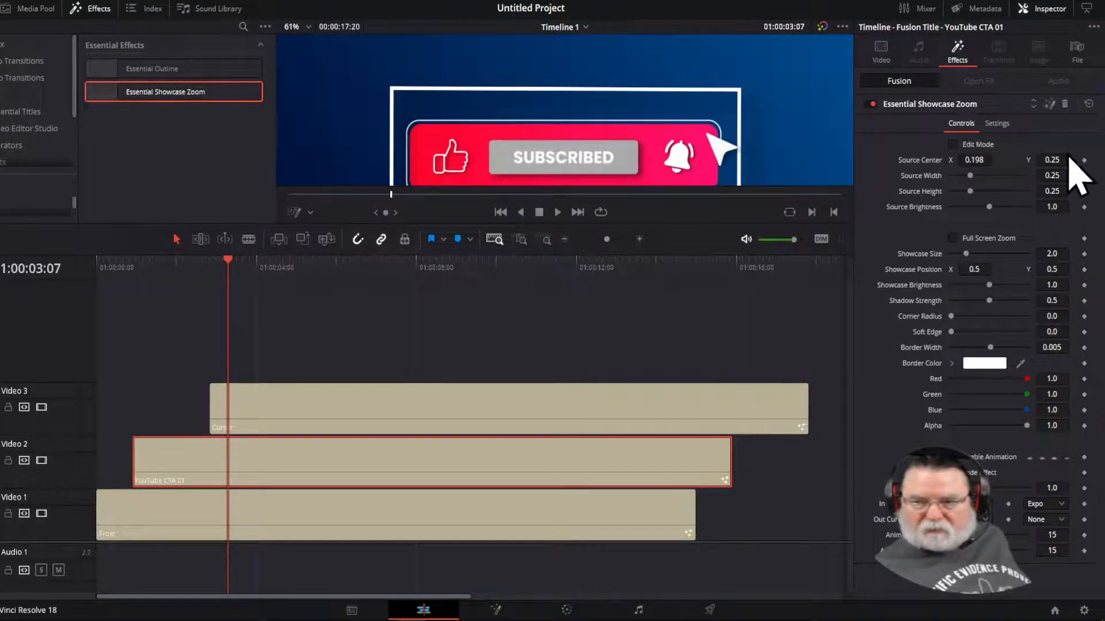
mouse_move(1062, 158)
mouse_down()
mouse_move(1018, 158)
mouse_move(1043, 154)
mouse_up()
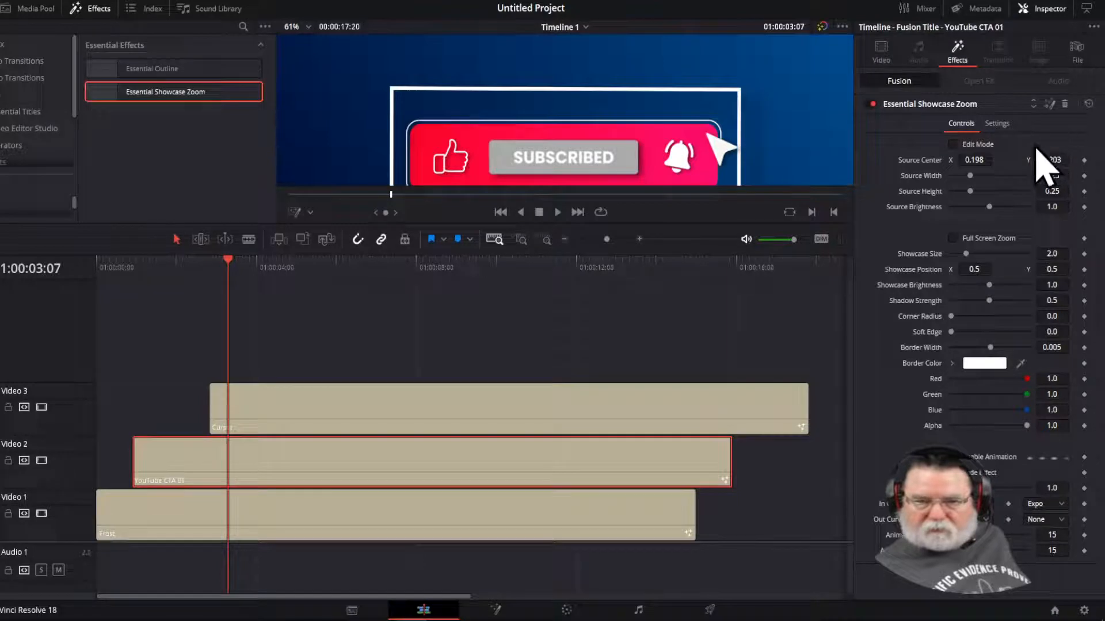
Step: Adjust the EssentialShowcaseZoom node in Fusion: Source Width 0.394, Source Height 0.276, Source Center X 0.222 and Showcase Position X 0.501
click(1051, 105)
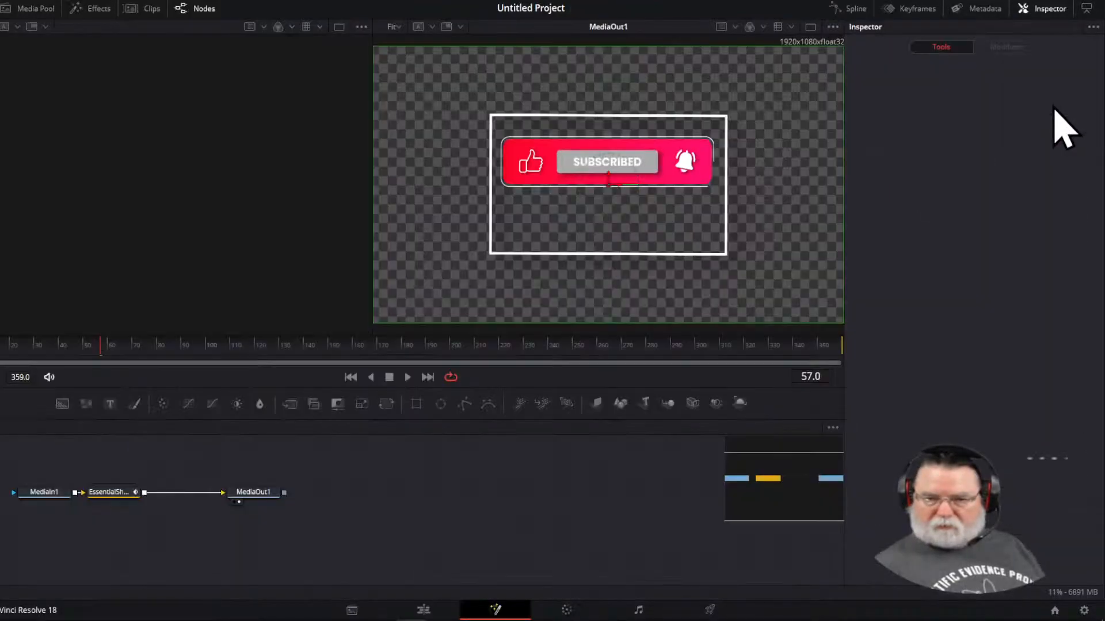
click(109, 494)
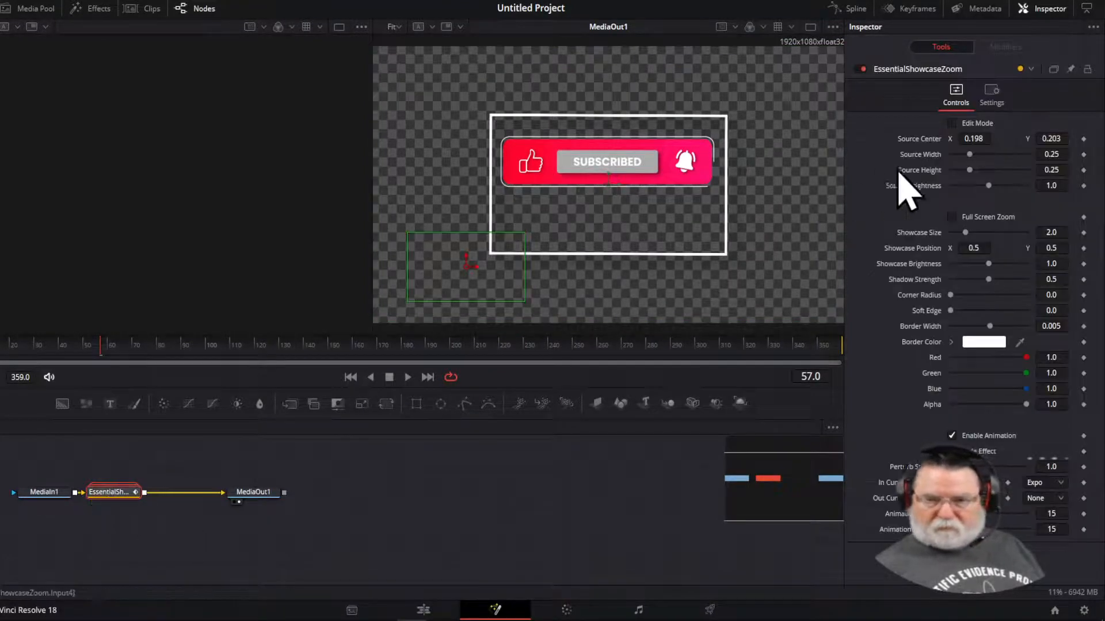
drag(979, 140, 981, 164)
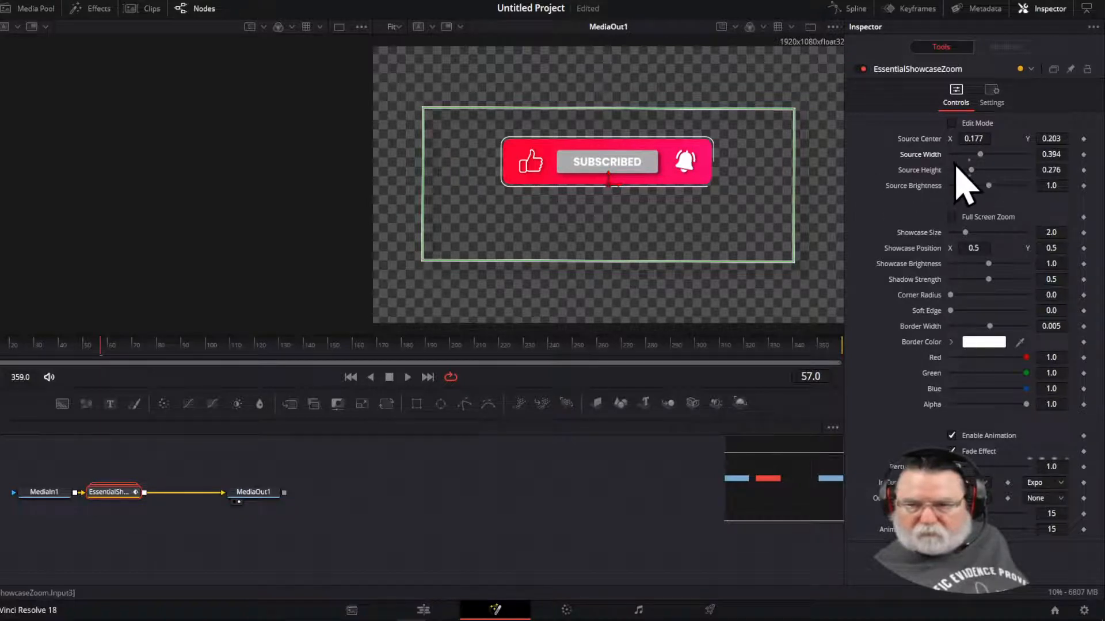
drag(974, 139, 974, 138)
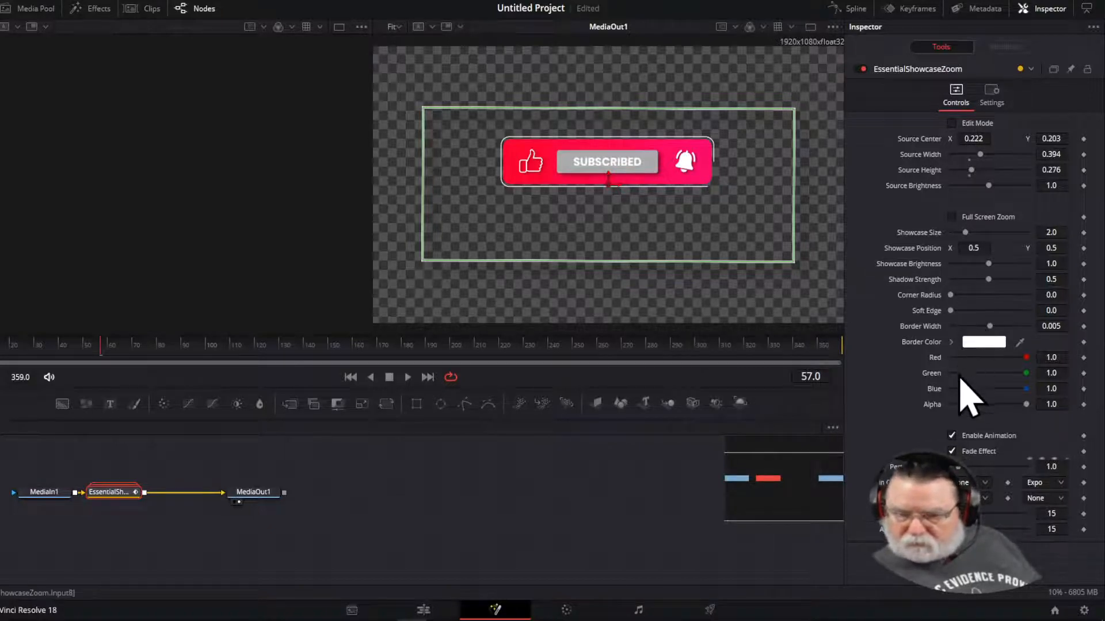
mouse_move(964, 247)
mouse_down()
mouse_move(1017, 247)
mouse_move(960, 247)
mouse_up()
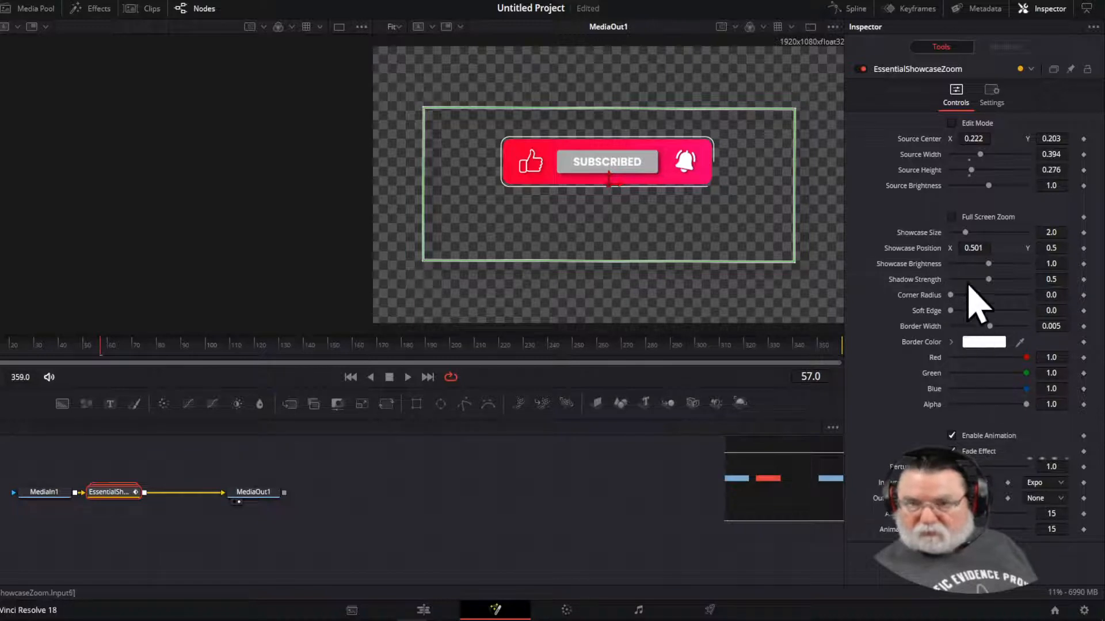
Step: Try Showcase Position X 0.602, Source Width 0.346, Source Height 0.181, Source Center X 0.527 and Full Screen Zoom on the EssentialShowcaseZoom node
mouse_move(971, 248)
mouse_down()
mouse_move(998, 249)
mouse_move(972, 248)
mouse_up()
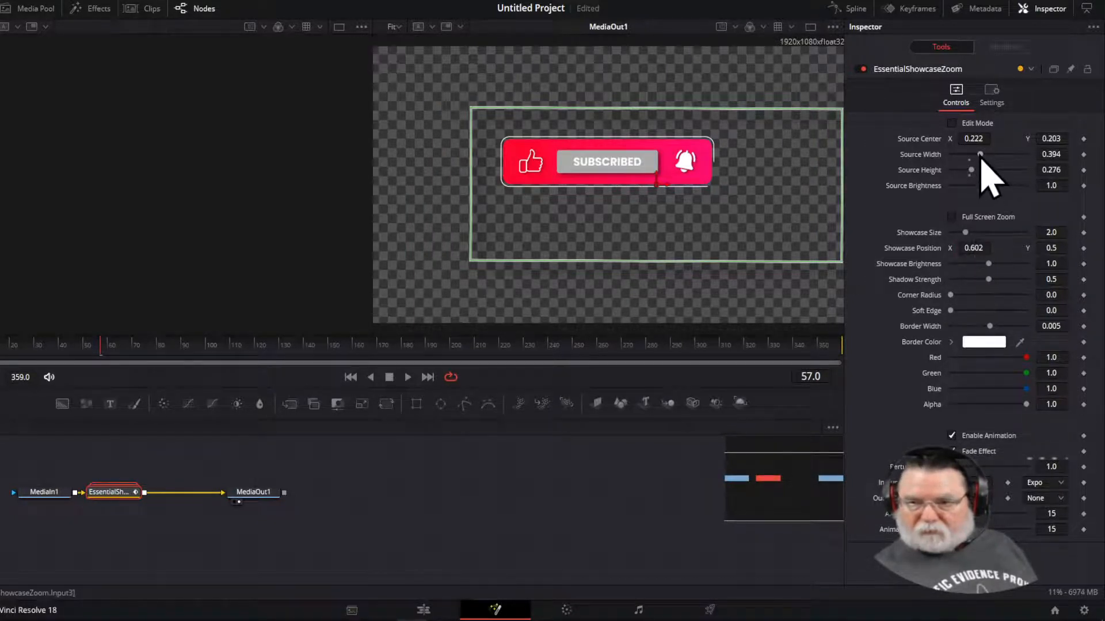
drag(980, 154, 965, 176)
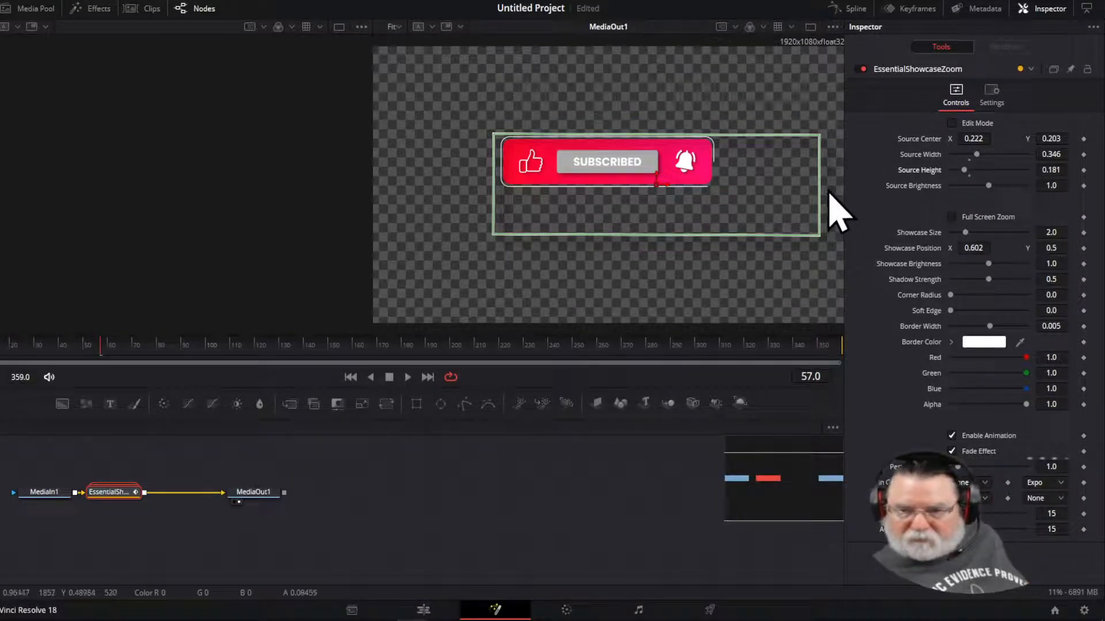
mouse_move(981, 140)
mouse_down()
mouse_move(972, 141)
mouse_move(1019, 139)
mouse_move(996, 138)
mouse_up()
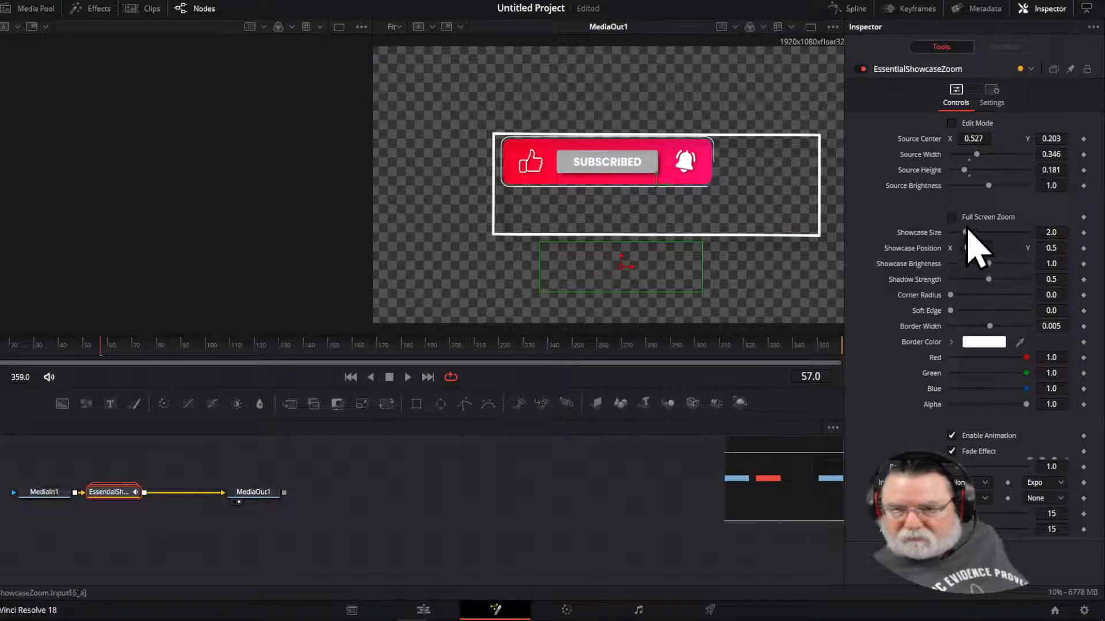
click(951, 217)
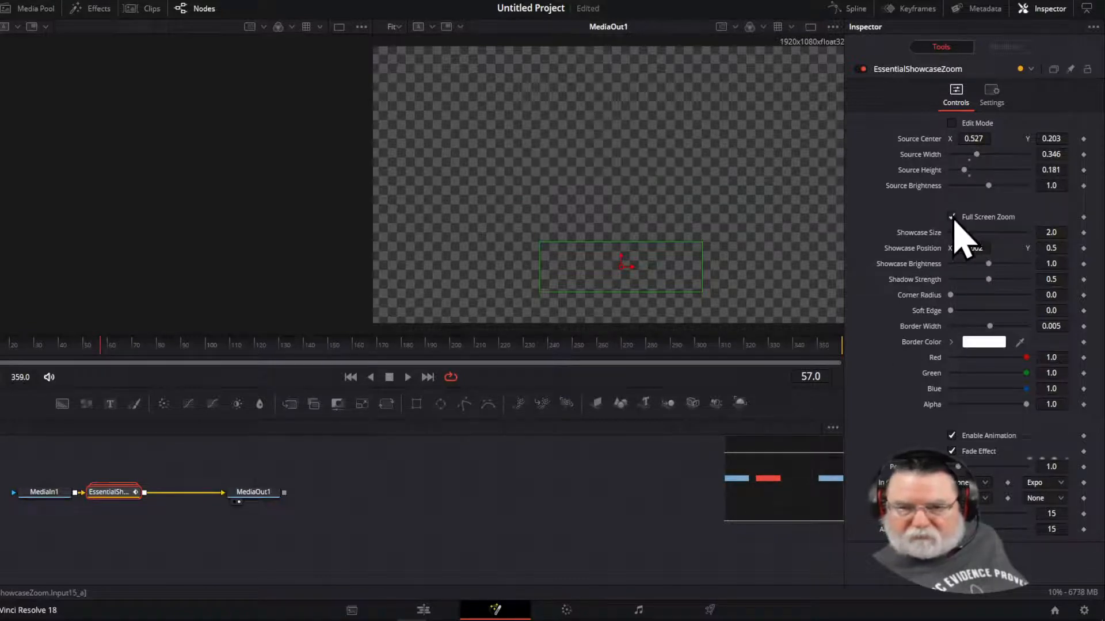
click(953, 218)
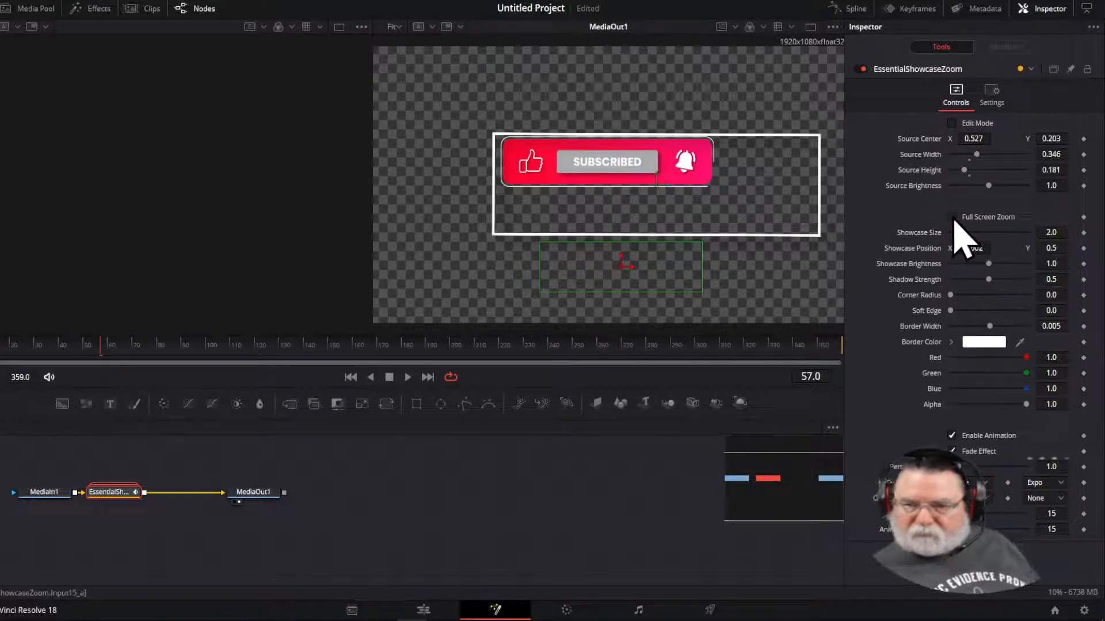
Step: Set the EssentialShowcaseZoom node's Source Brightness to 0.8, Border Width to 0.003 and Border Color to #ffce78
mouse_move(988, 187)
mouse_down()
mouse_move(968, 195)
mouse_move(996, 199)
mouse_move(982, 199)
mouse_up()
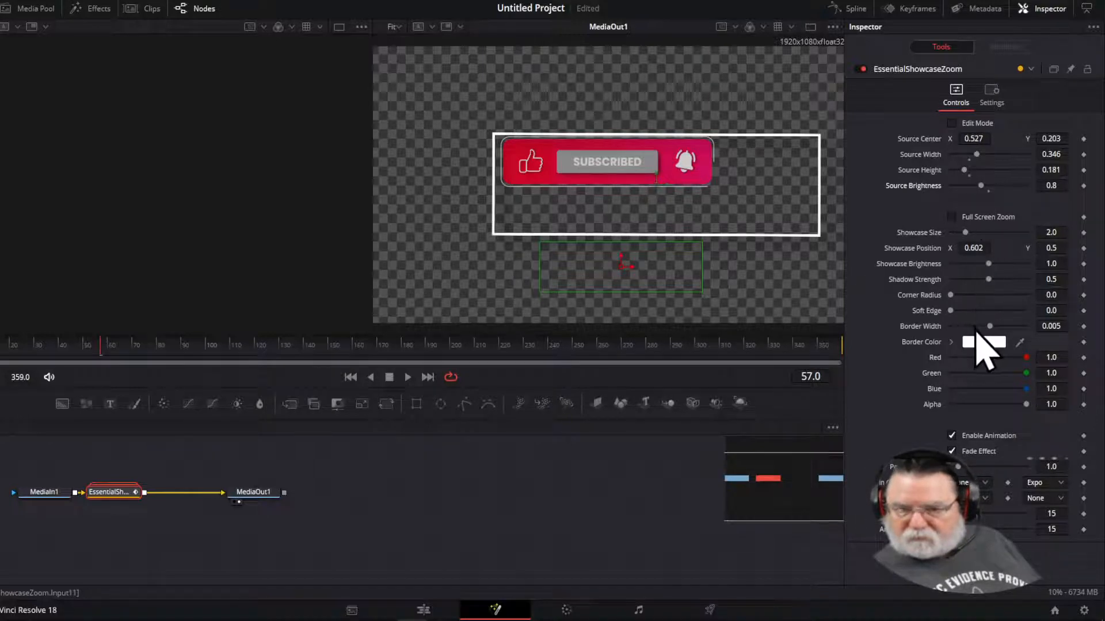
drag(991, 327, 989, 326)
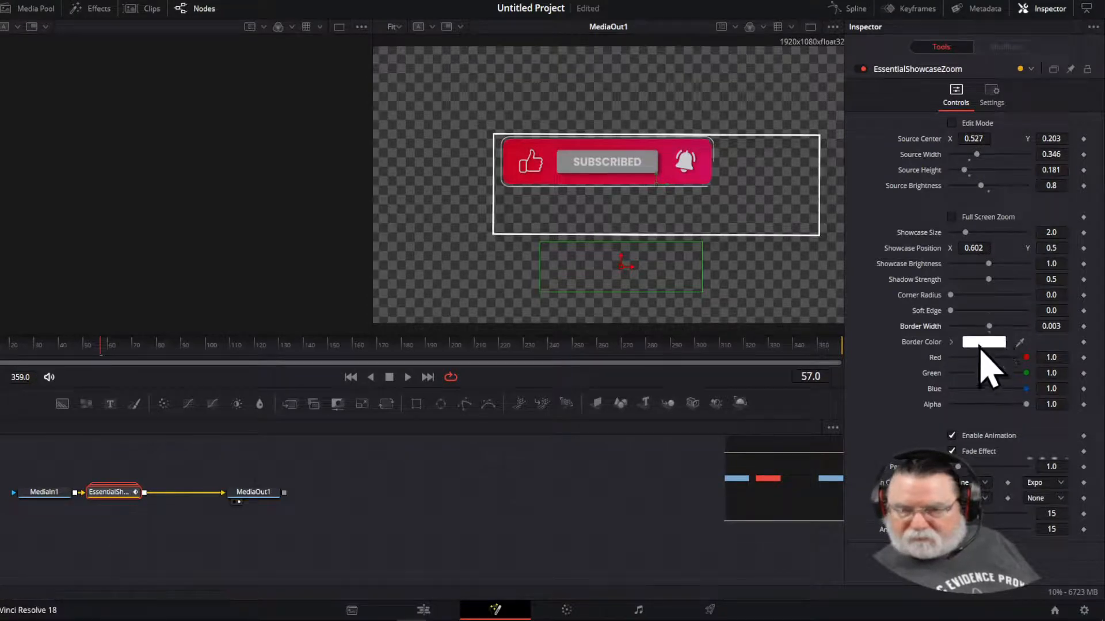
click(981, 343)
drag(647, 269, 641, 249)
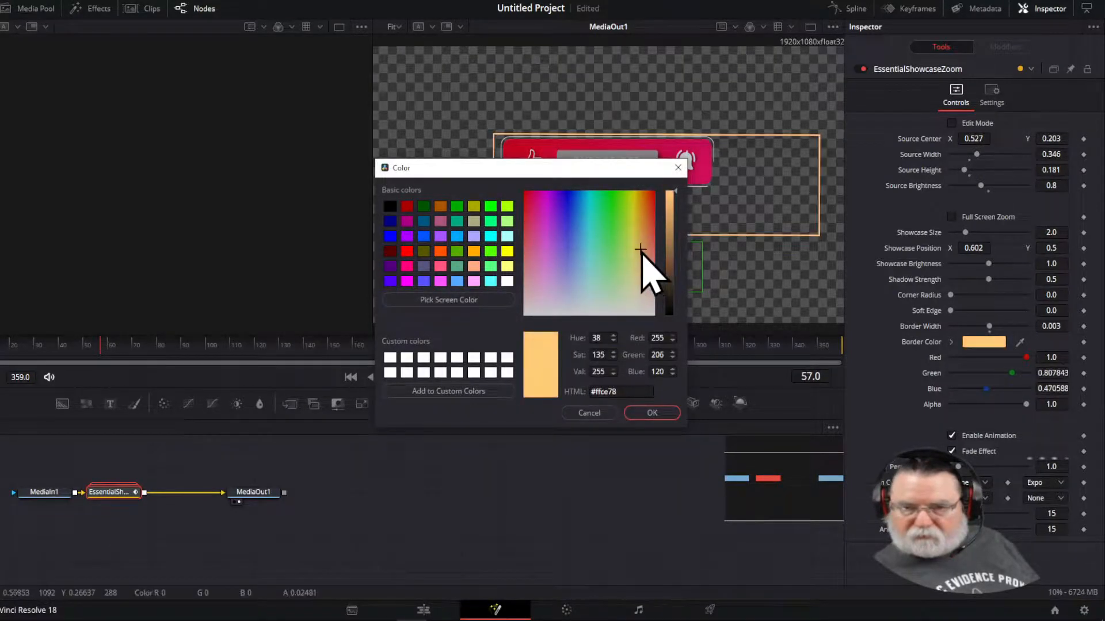
click(652, 413)
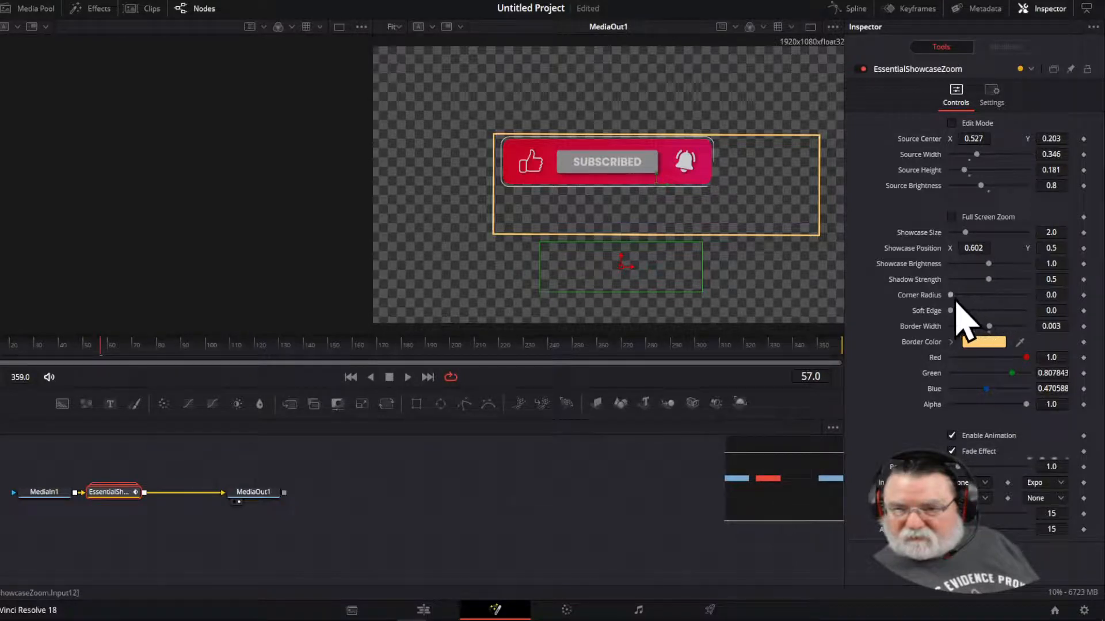
Step: Round the showcase border with Corner Radius 0.252 and Border Width 0.005, and return to the Edit page
mouse_move(950, 296)
mouse_down()
mouse_move(999, 299)
mouse_move(970, 295)
mouse_move(979, 312)
mouse_move(950, 312)
mouse_up()
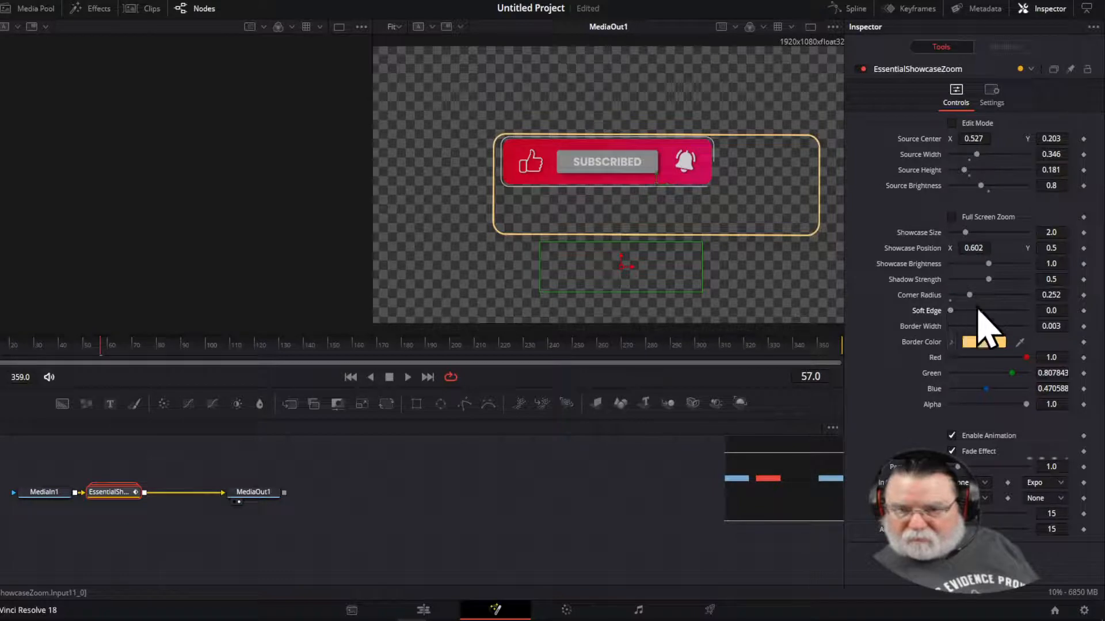
drag(989, 325, 990, 327)
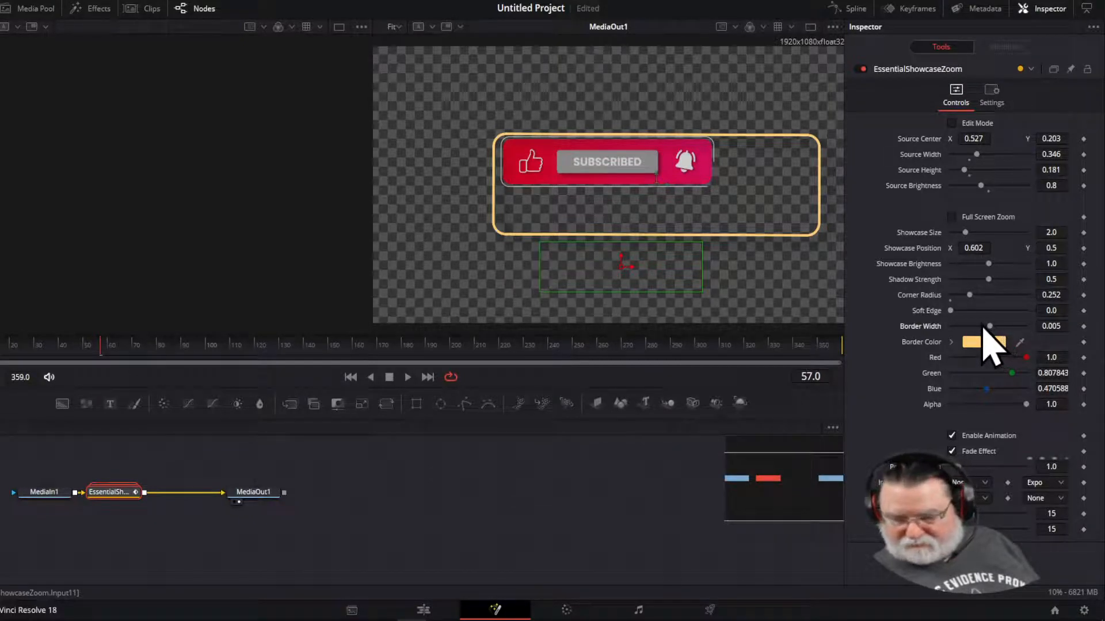
click(423, 610)
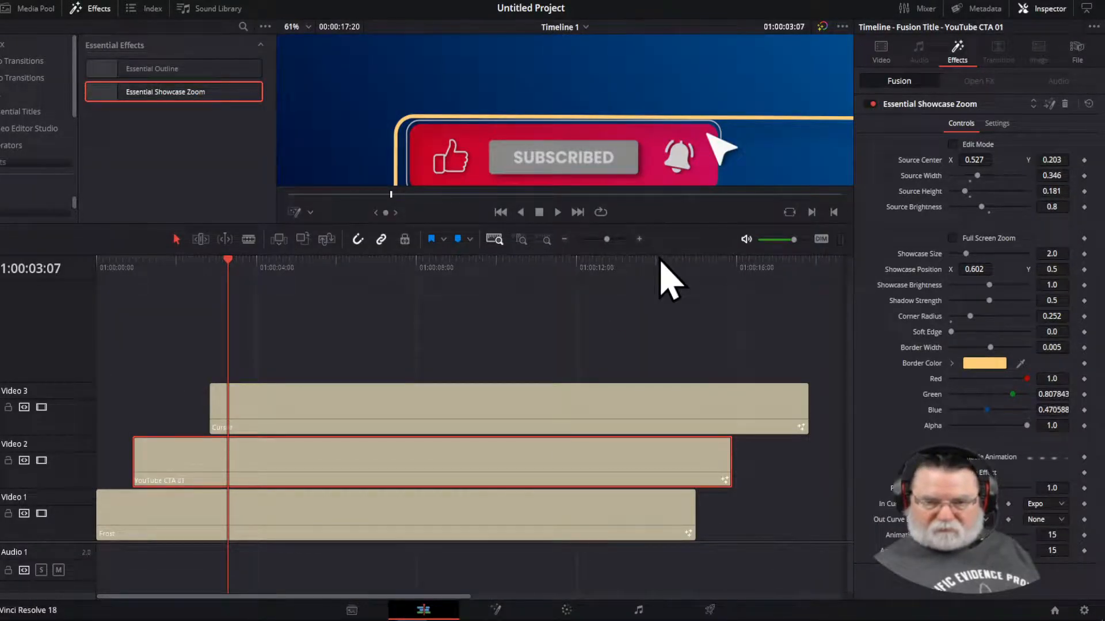
Step: Fit the showcase frame around the button: Source Center X 0.483, Source Width 0.244, Source Height 0.102, Showcase Position X 0.5, Y 0.576
drag(659, 254, 643, 493)
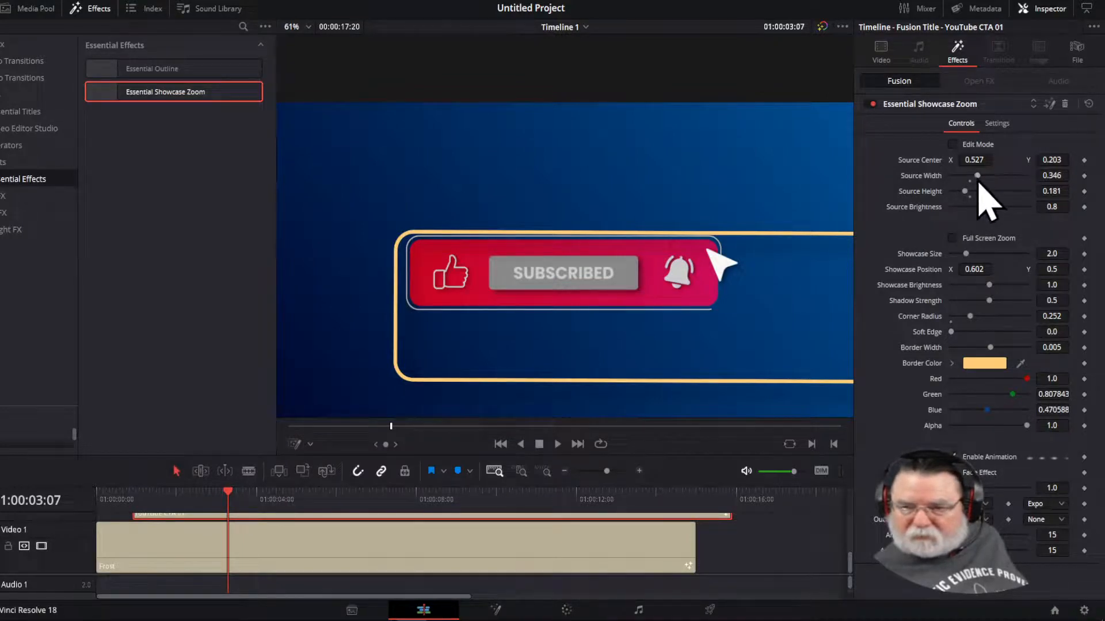
drag(977, 176, 973, 175)
mouse_move(976, 183)
mouse_down()
mouse_move(953, 162)
mouse_move(971, 183)
mouse_move(958, 195)
mouse_up()
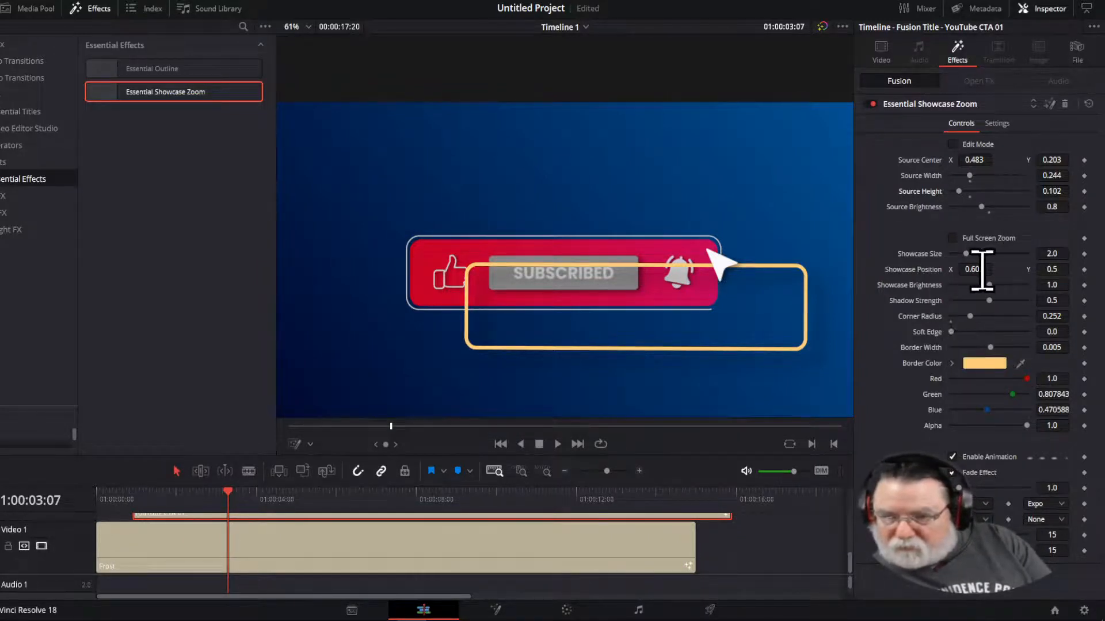
drag(974, 269, 926, 269)
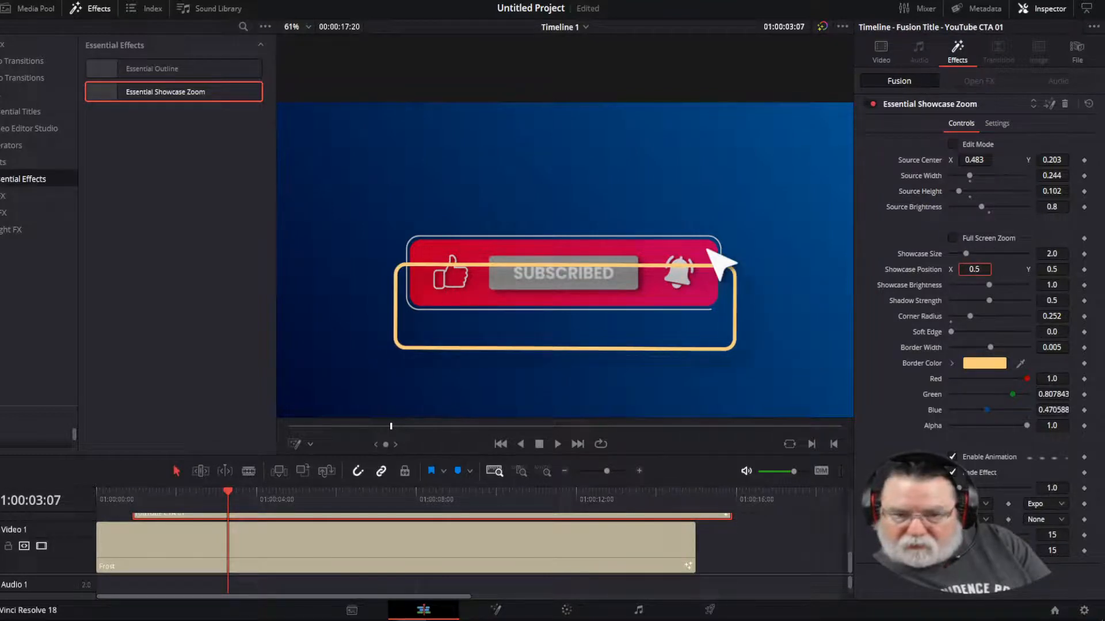
drag(1058, 270, 1104, 269)
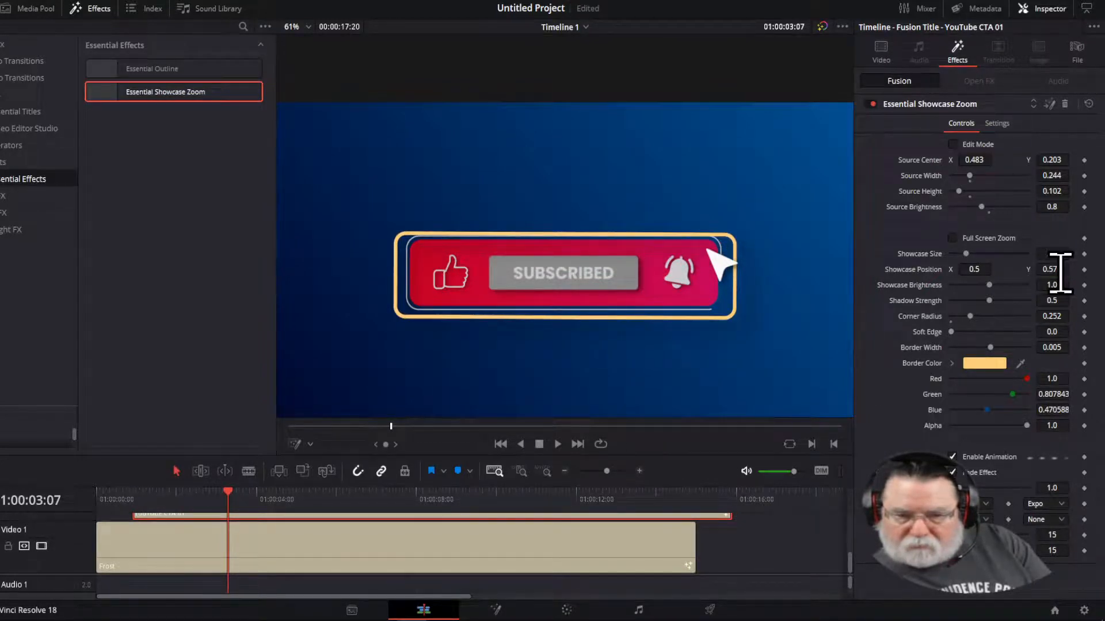
Step: Save the project and play the timeline from the start to preview the Essential Showcase Zoom animation
key(ctrl+s)
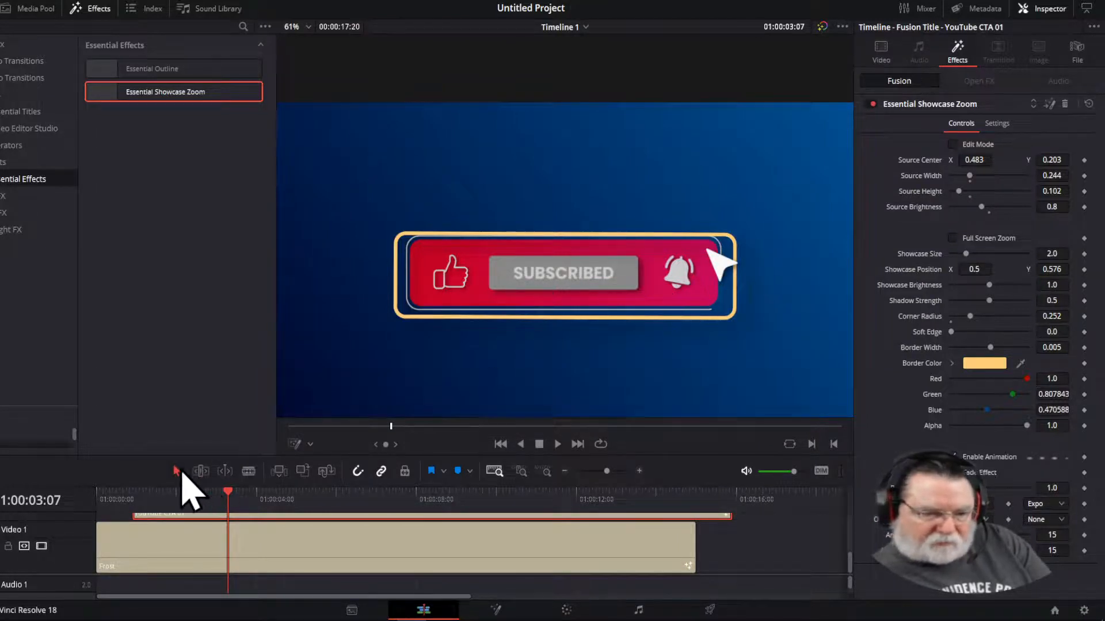
click(100, 496)
key(space)
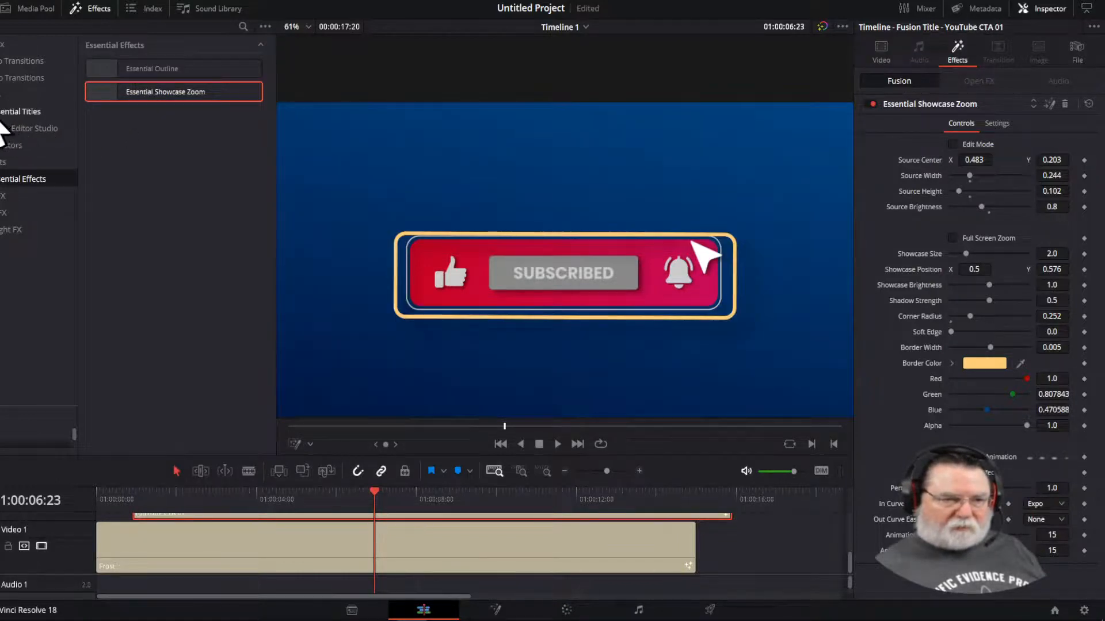
Step: Browse the effects library's video transitions, Essential Titles, general effects and Essential Effects categories
click(0, 162)
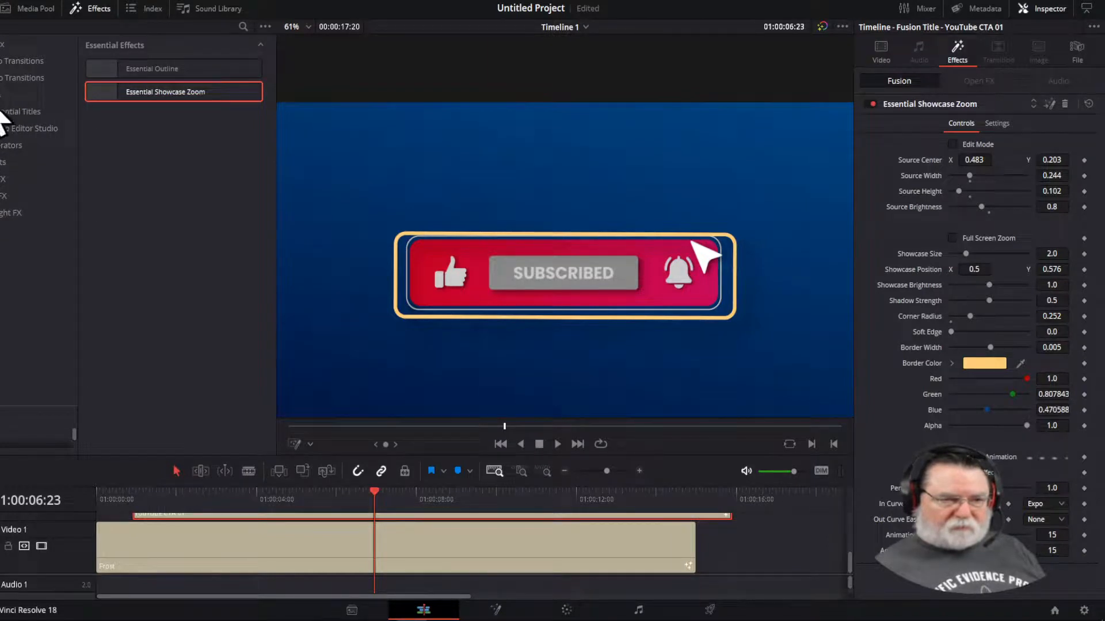
click(3, 64)
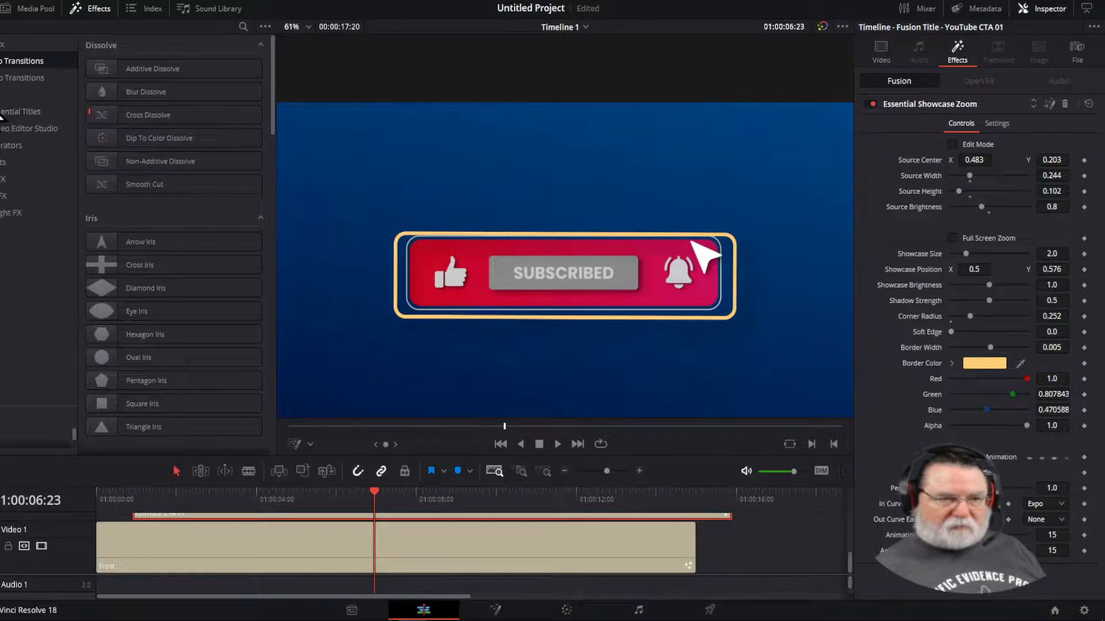
click(4, 94)
click(11, 111)
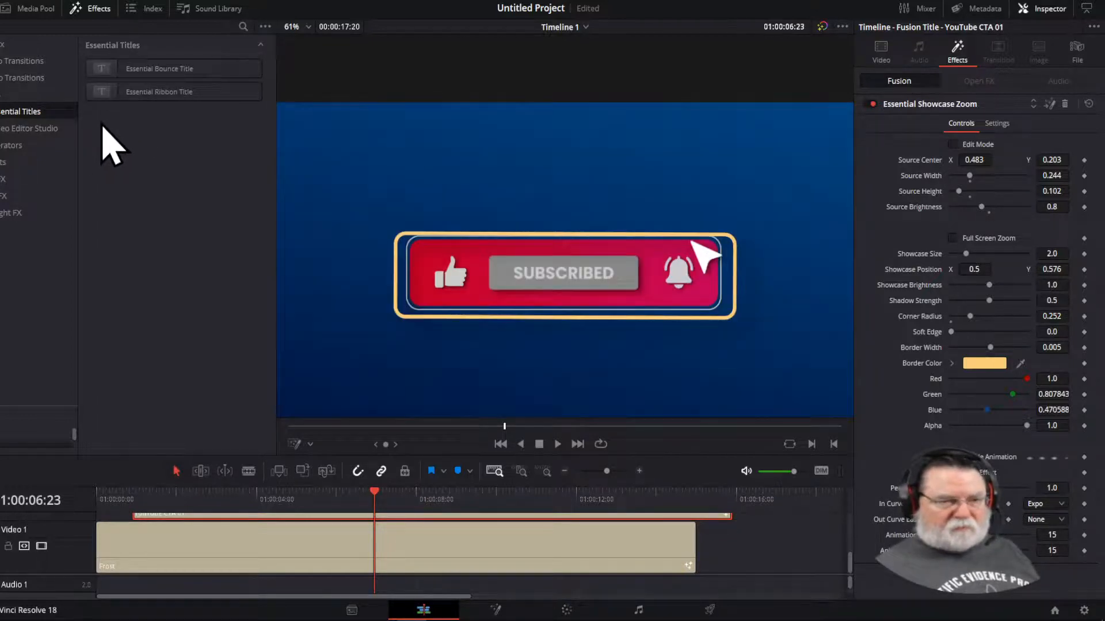
click(2, 173)
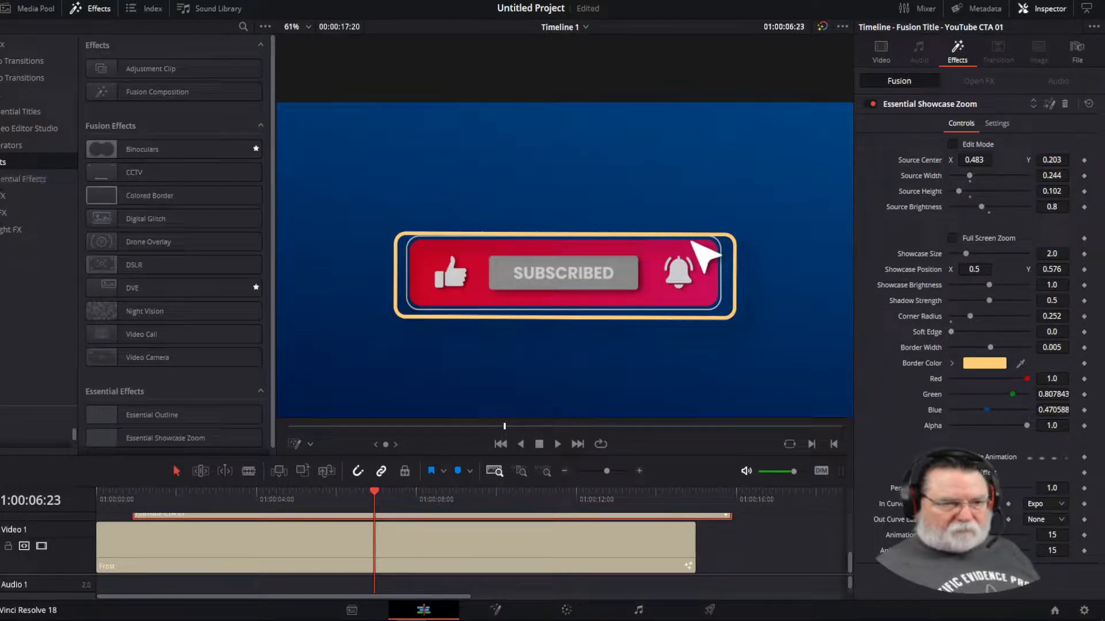
click(19, 178)
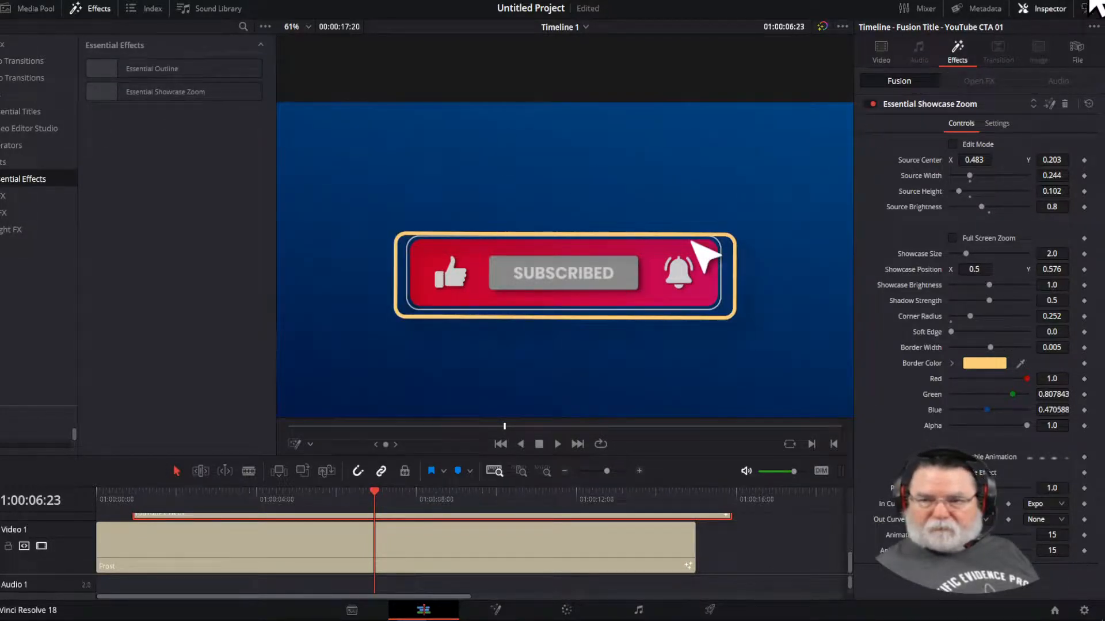
Step: Switch to File Explorer and install the Essential_Arrow_Line.drfx template bundle from the Downloads folder, overwriting the existing bundle
click(1090, 3)
click(488, 344)
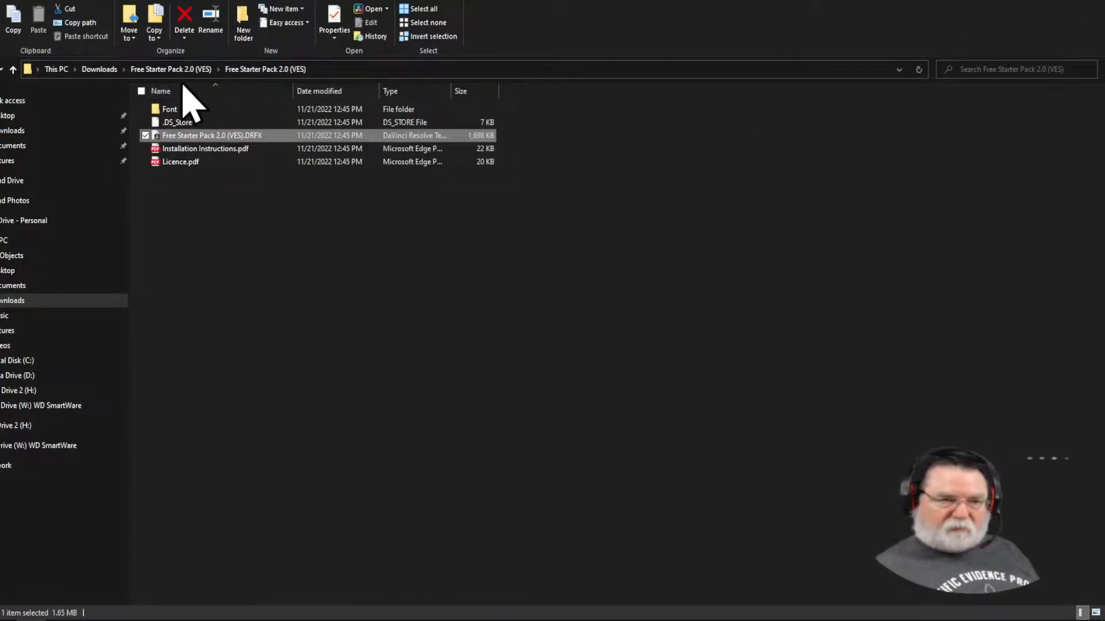
click(19, 137)
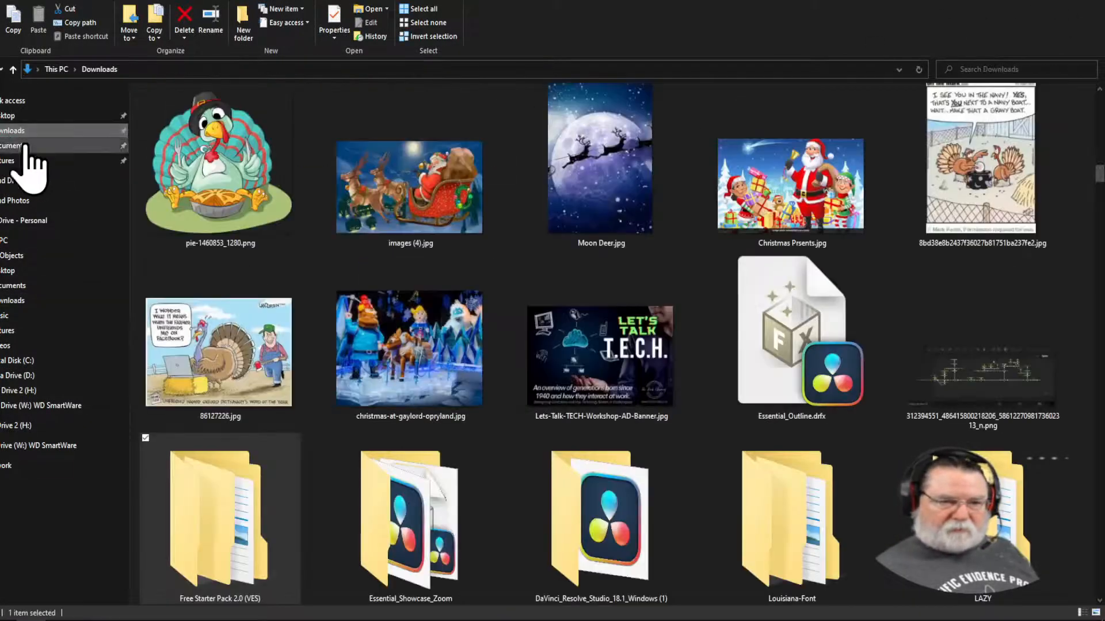
scroll(561, 297, down, 5)
scroll(561, 296, up, 3)
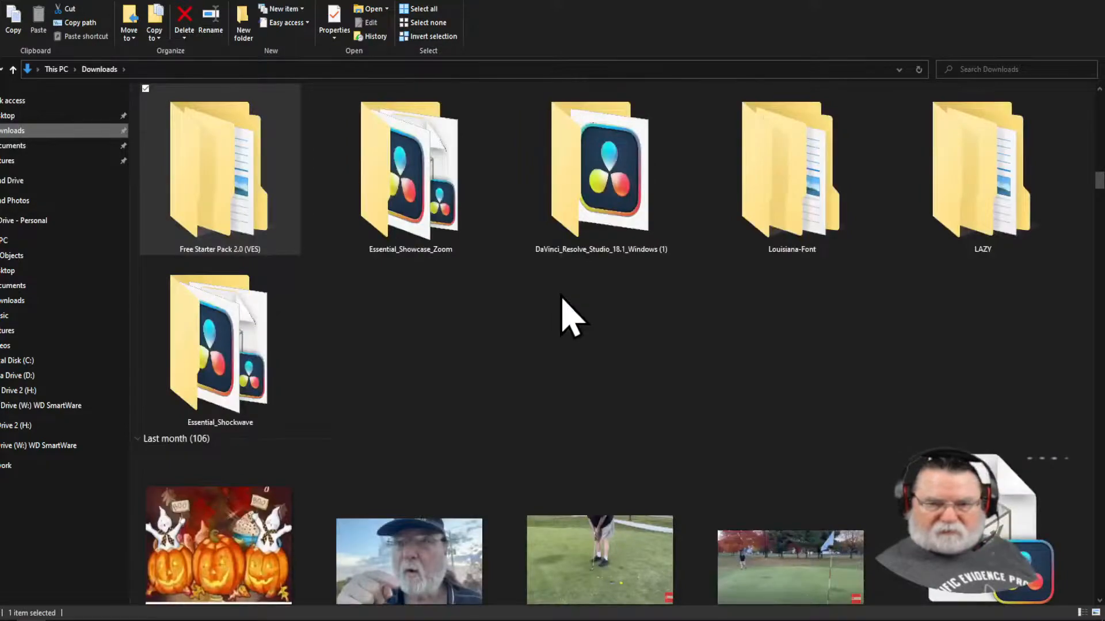
scroll(561, 297, up, 15)
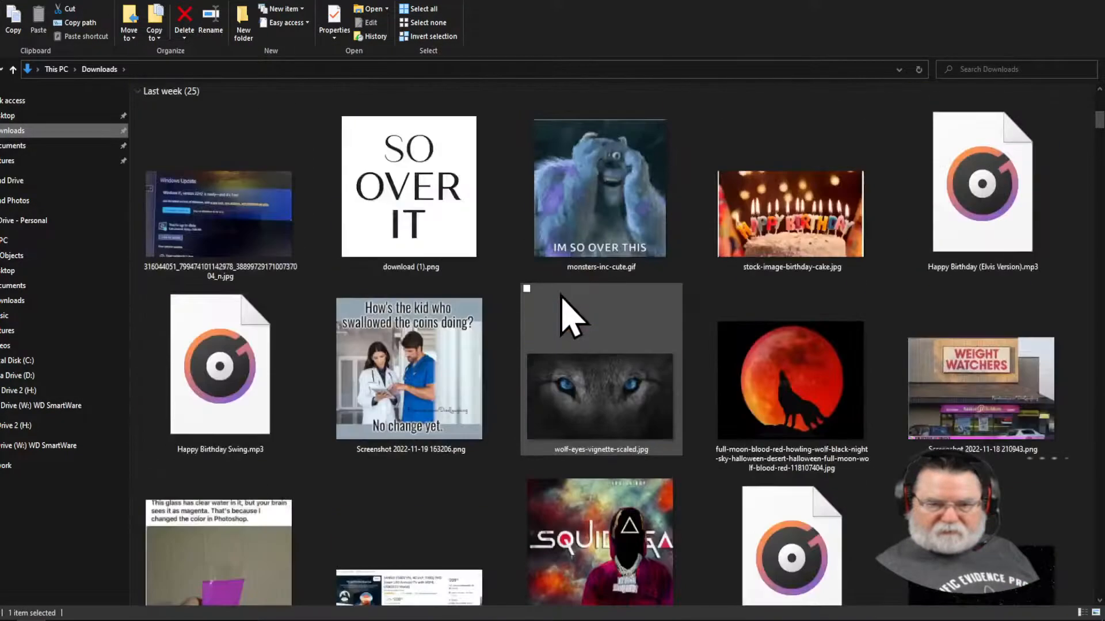
scroll(562, 316, up, 5)
scroll(562, 316, down, 4)
scroll(562, 316, up, 4)
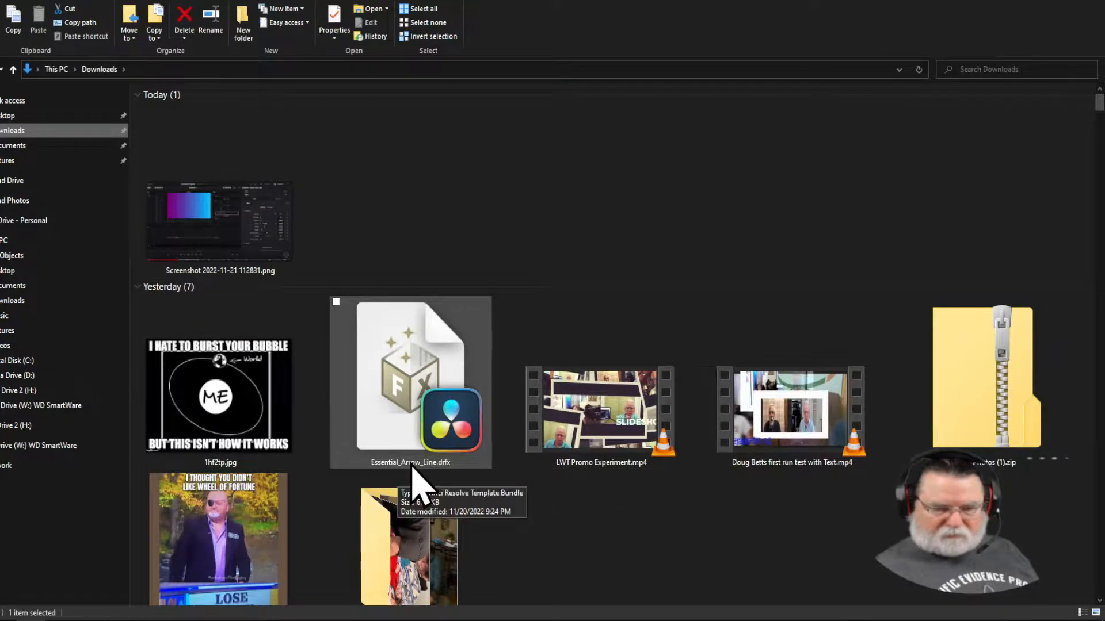
double_click(412, 392)
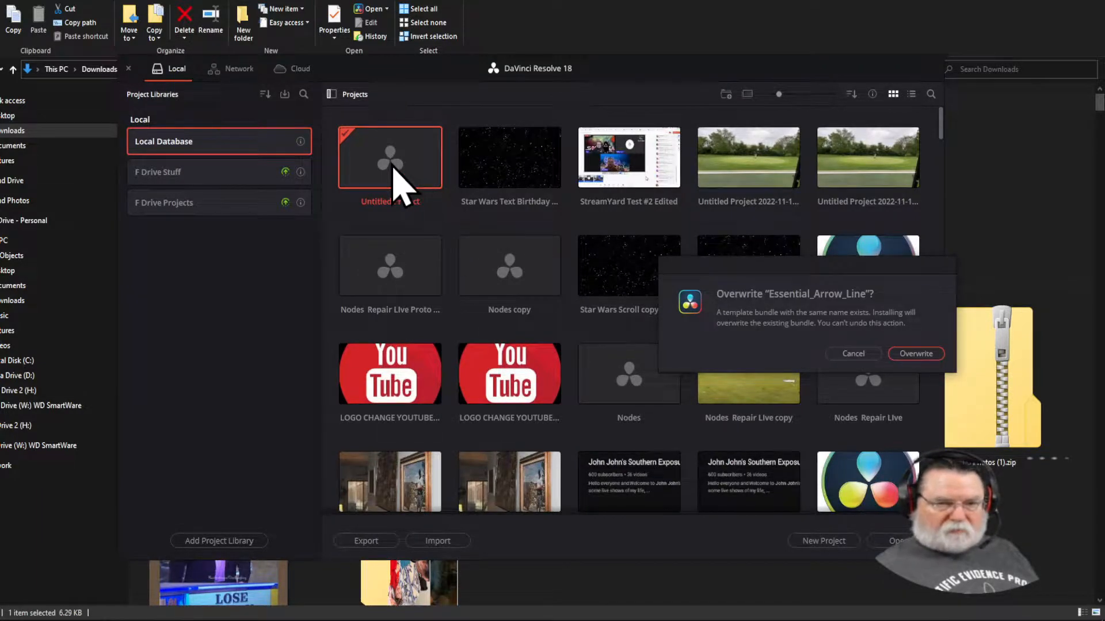
click(923, 355)
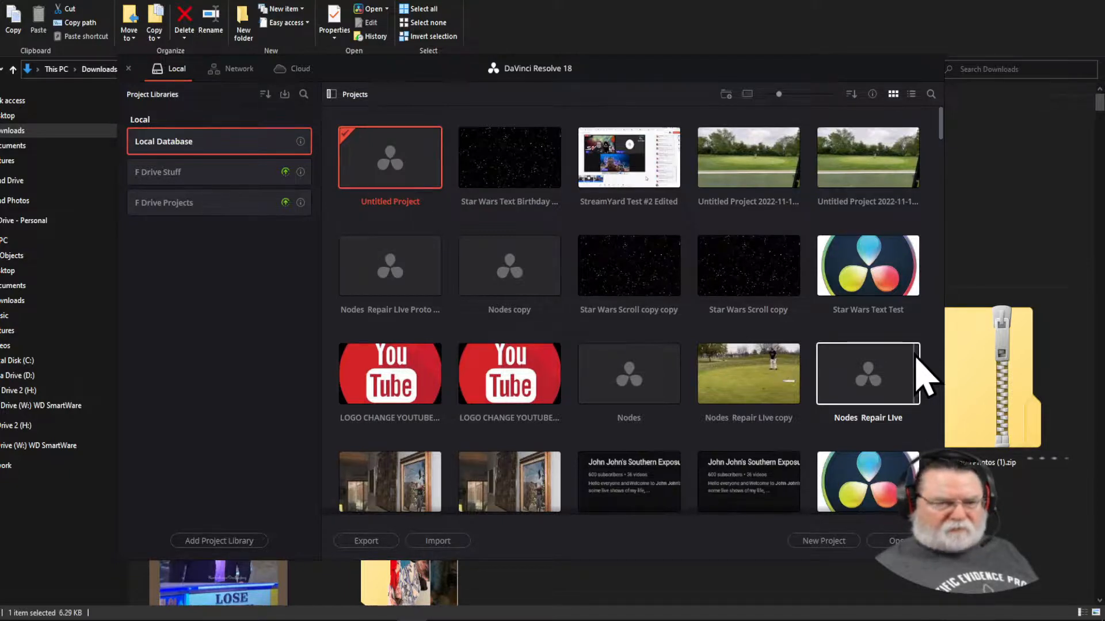
Step: Open the Untitled Project, check its Essential Generators category in the effects library, and return to File Explorer
double_click(393, 165)
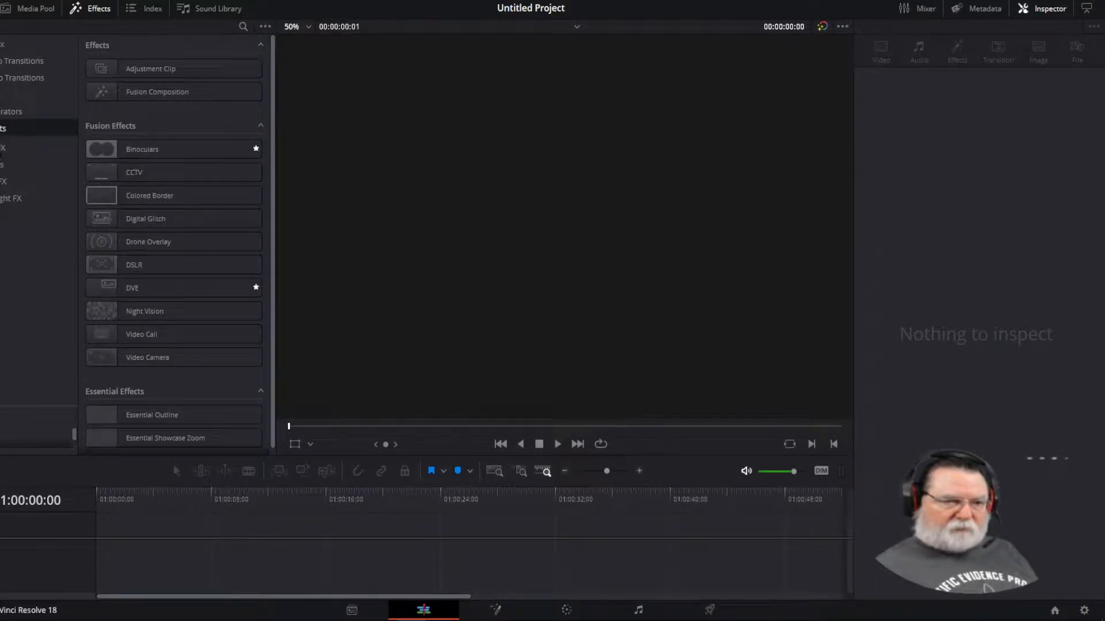
click(12, 147)
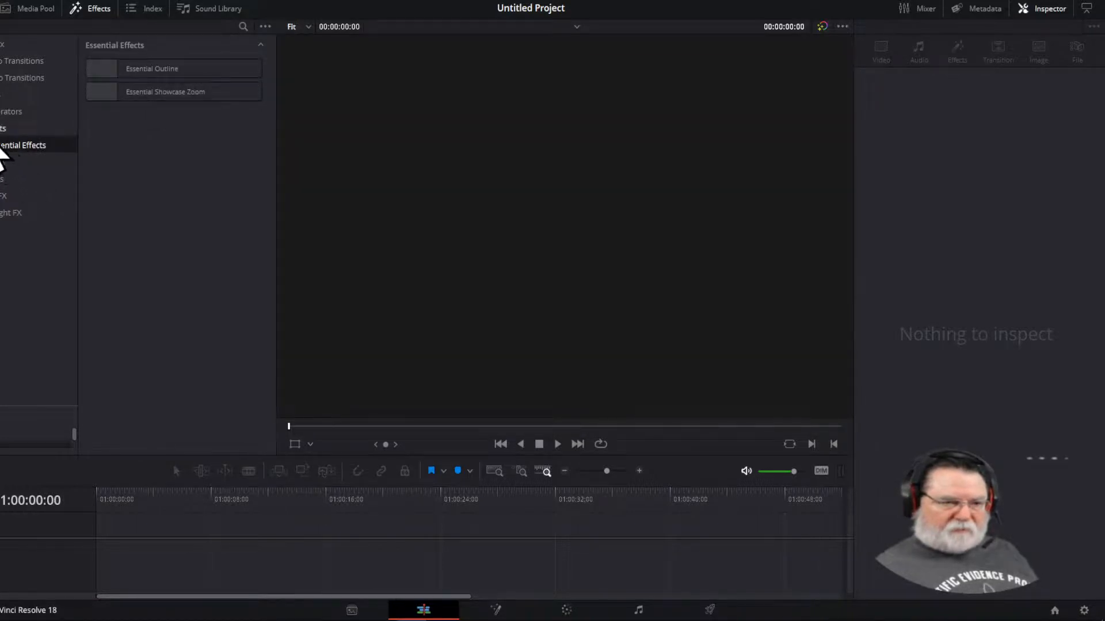
click(1, 129)
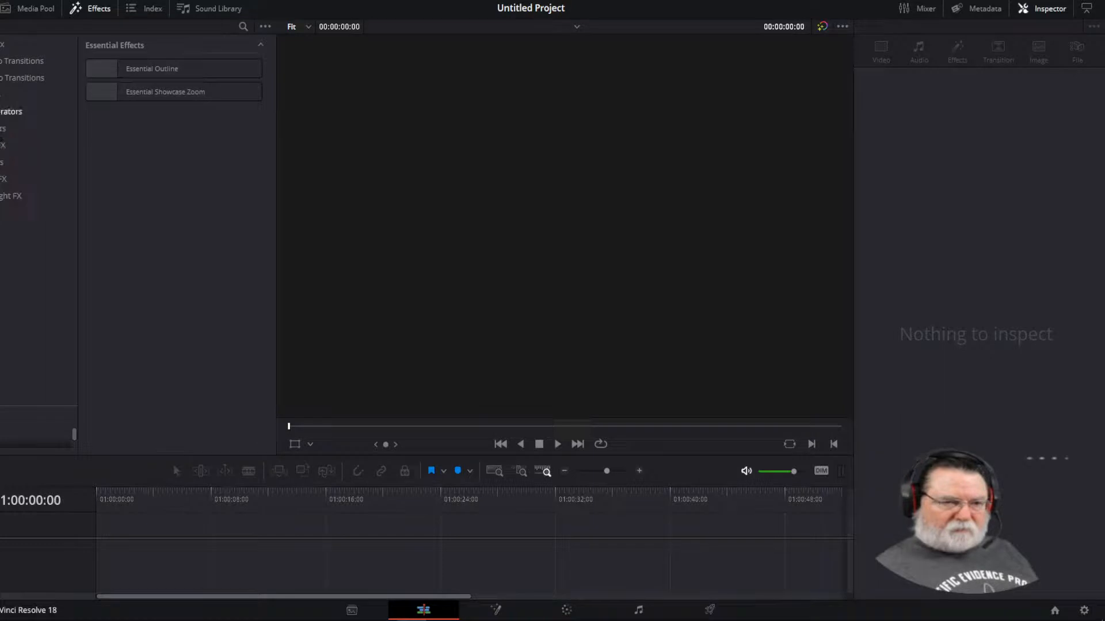
click(16, 132)
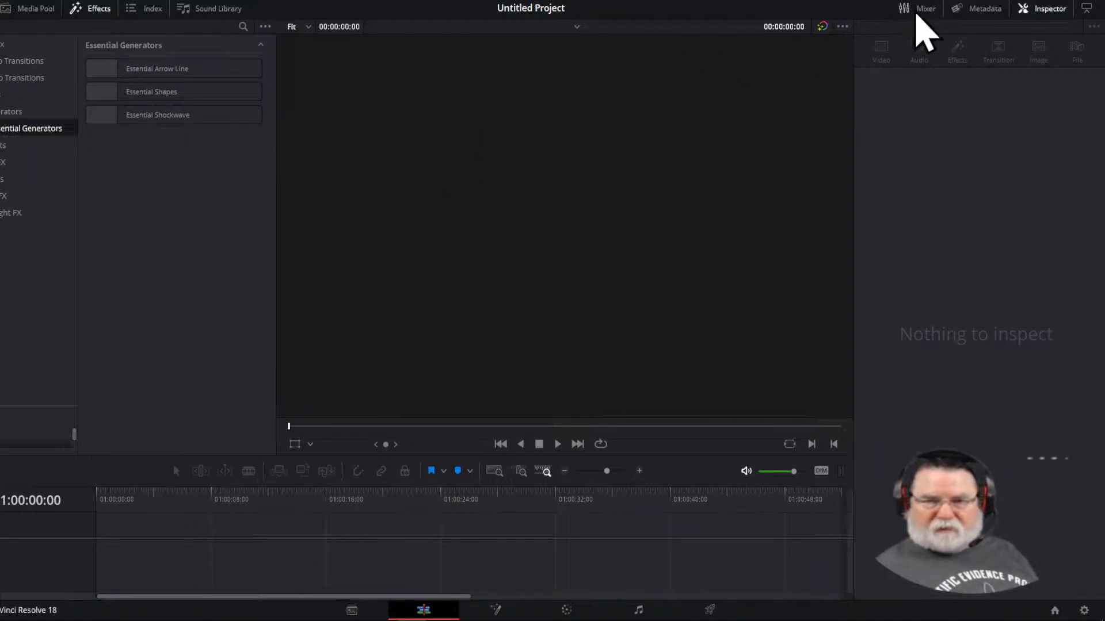
click(1036, 0)
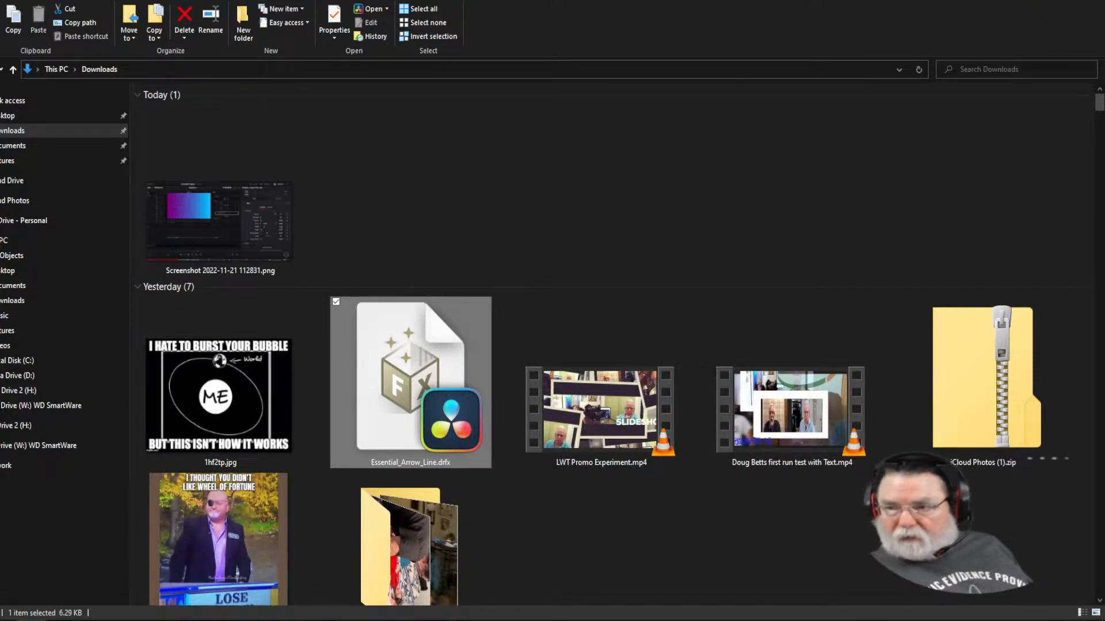
Step: Switch from File Explorer to Chrome, maximize its window, and open YouTube in a new tab
click(1094, 4)
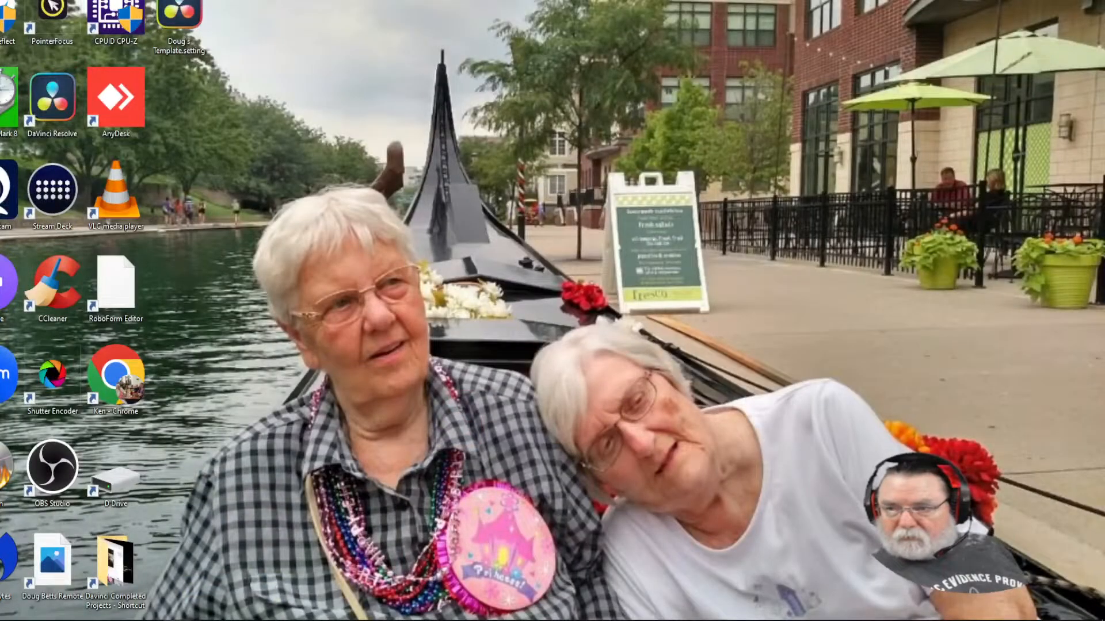
drag(1104, 69, 111, 34)
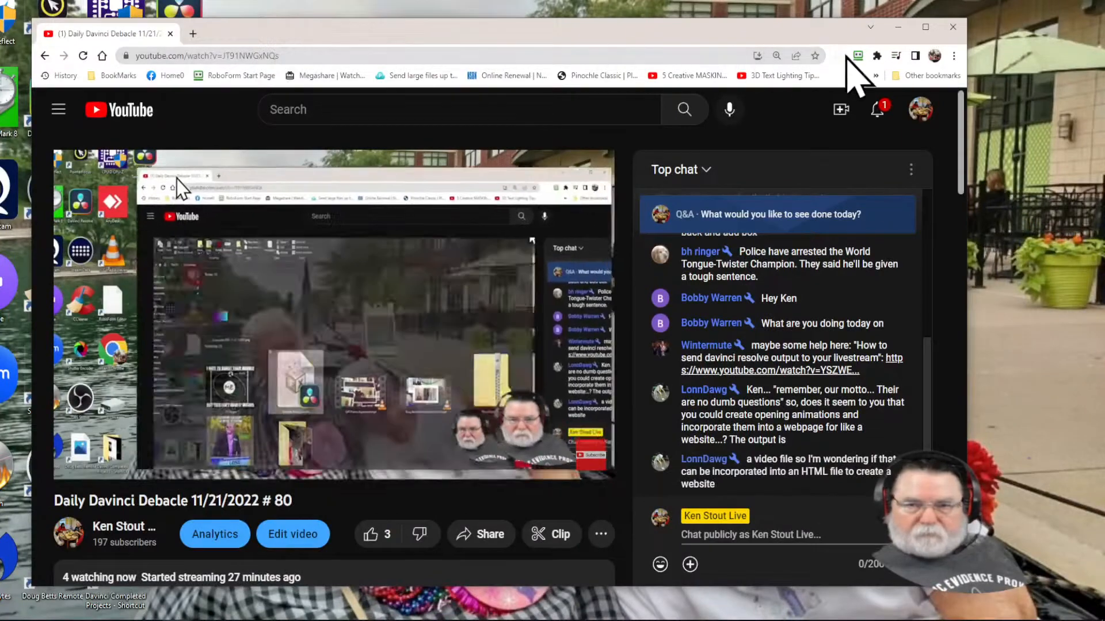
click(925, 27)
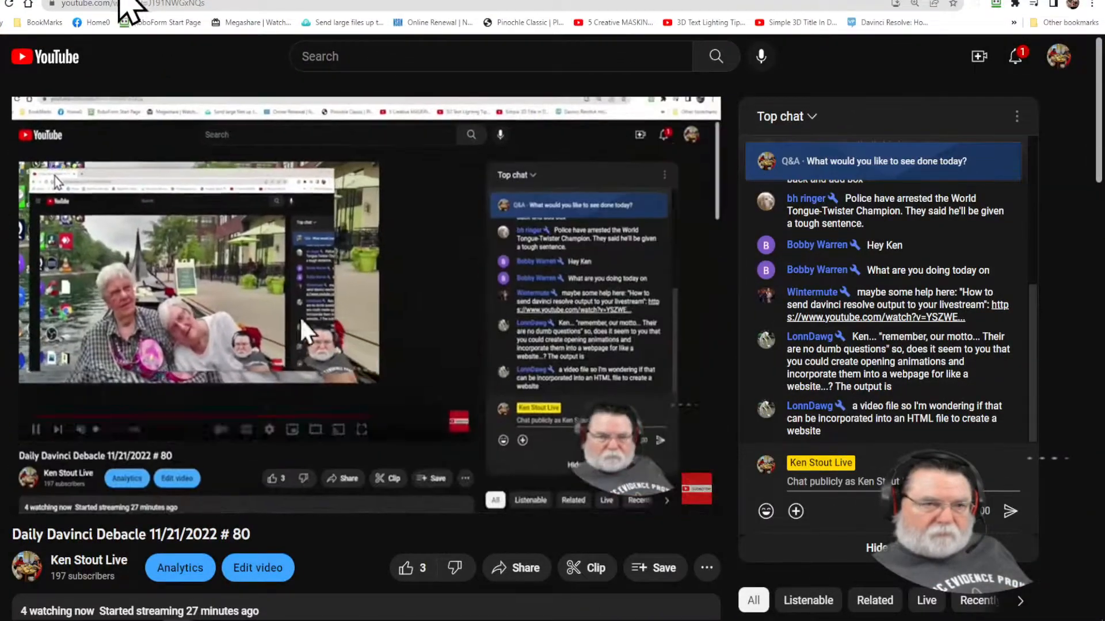
key(ctrl+t)
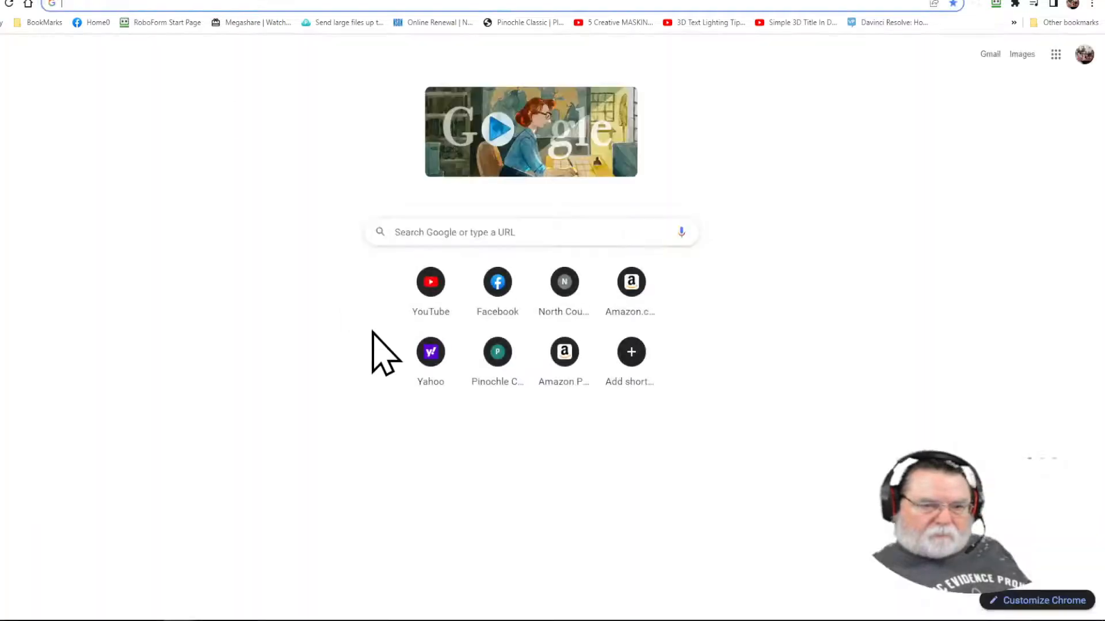
click(428, 311)
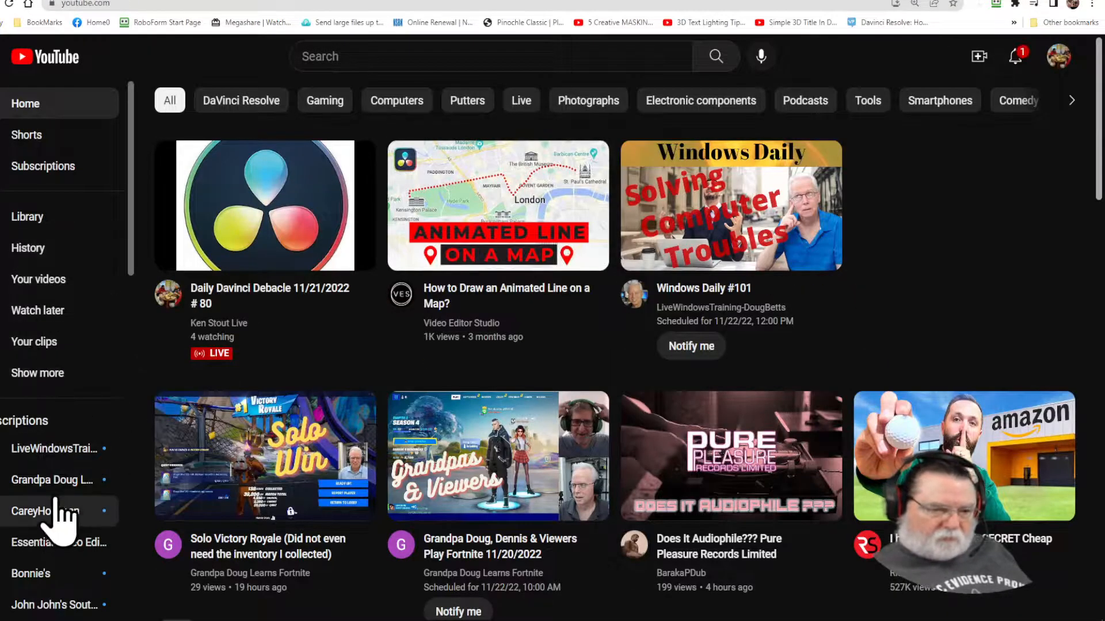
Step: Open the Free Showcase Zoom Effect Template video from the Essential Video Editing channel's uploaded videos
click(52, 544)
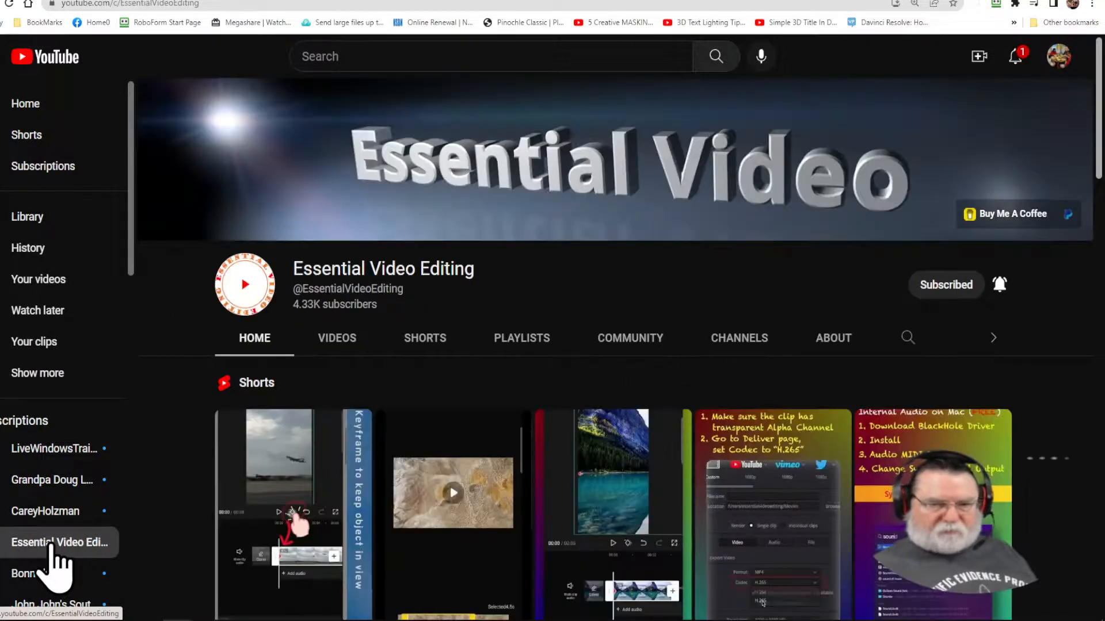
scroll(438, 385, down, 1)
click(345, 281)
scroll(349, 274, down, 1)
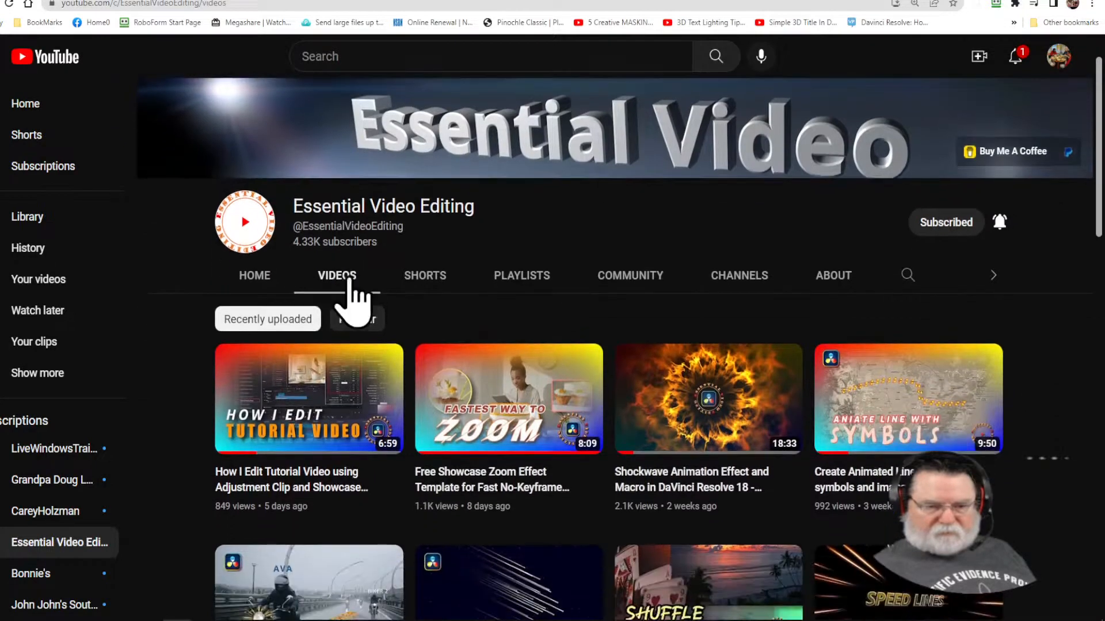
click(506, 408)
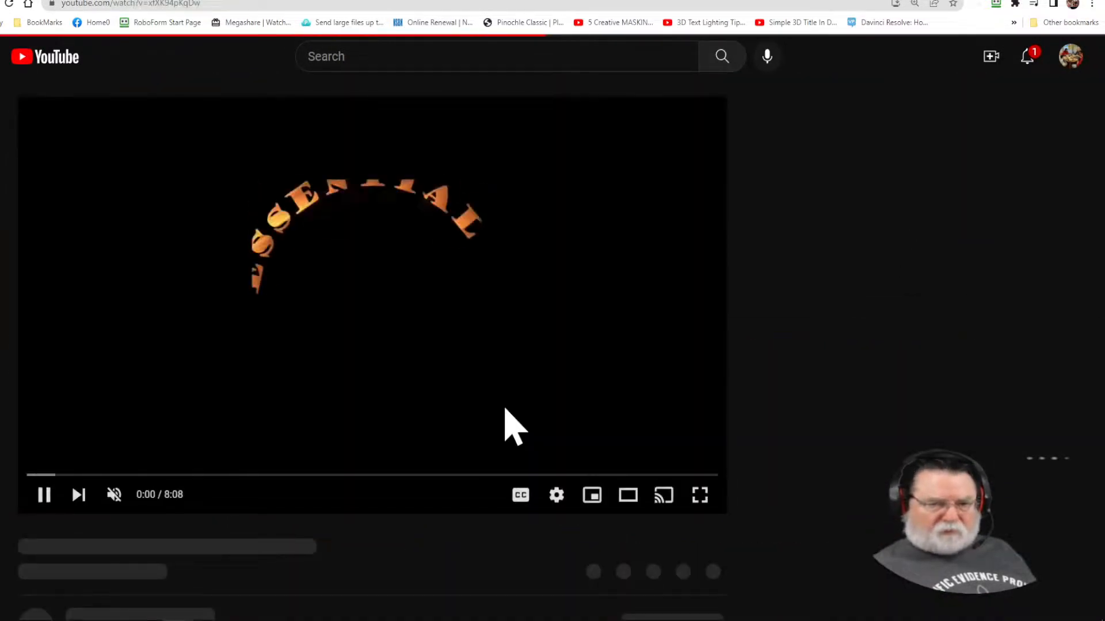
Step: Copy the web address of the Free Showcase Zoom Effect Template video
click(201, 6)
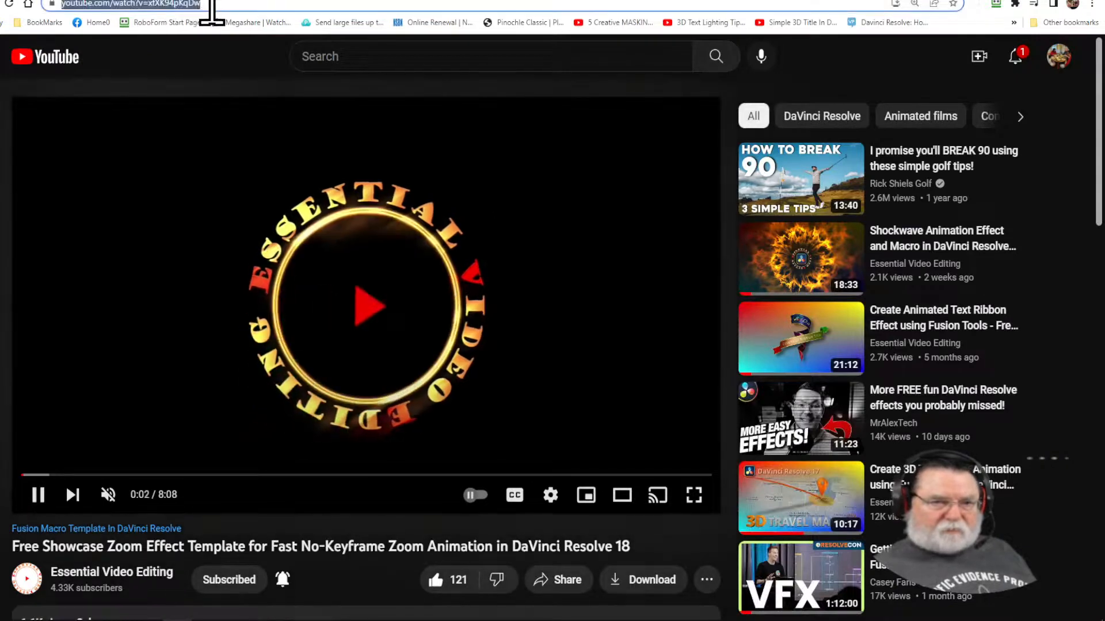
right_click(192, 6)
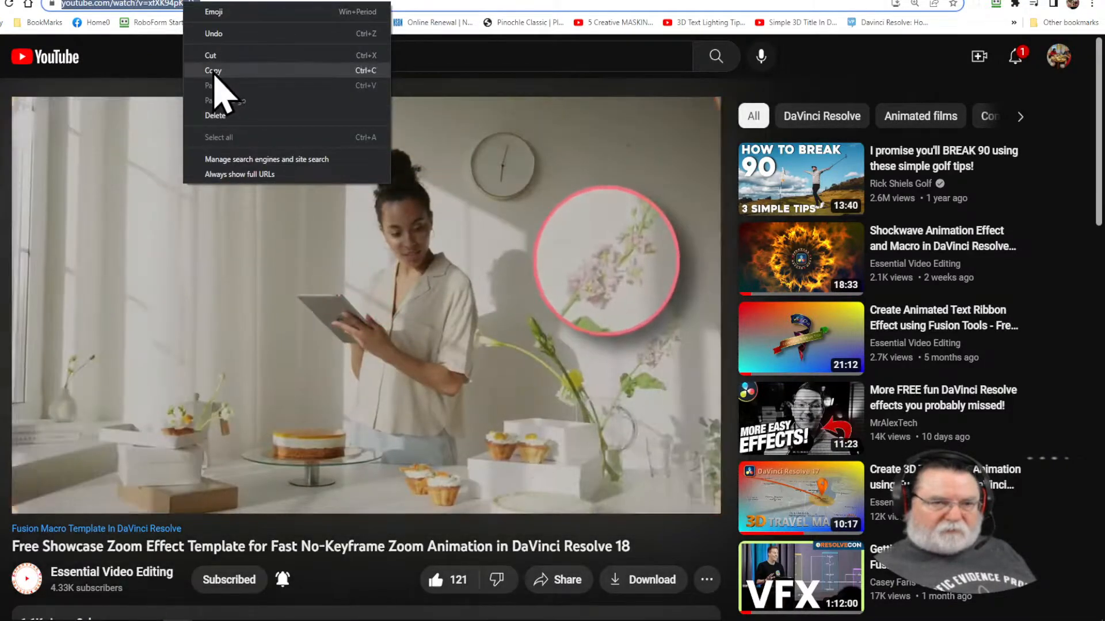
click(213, 70)
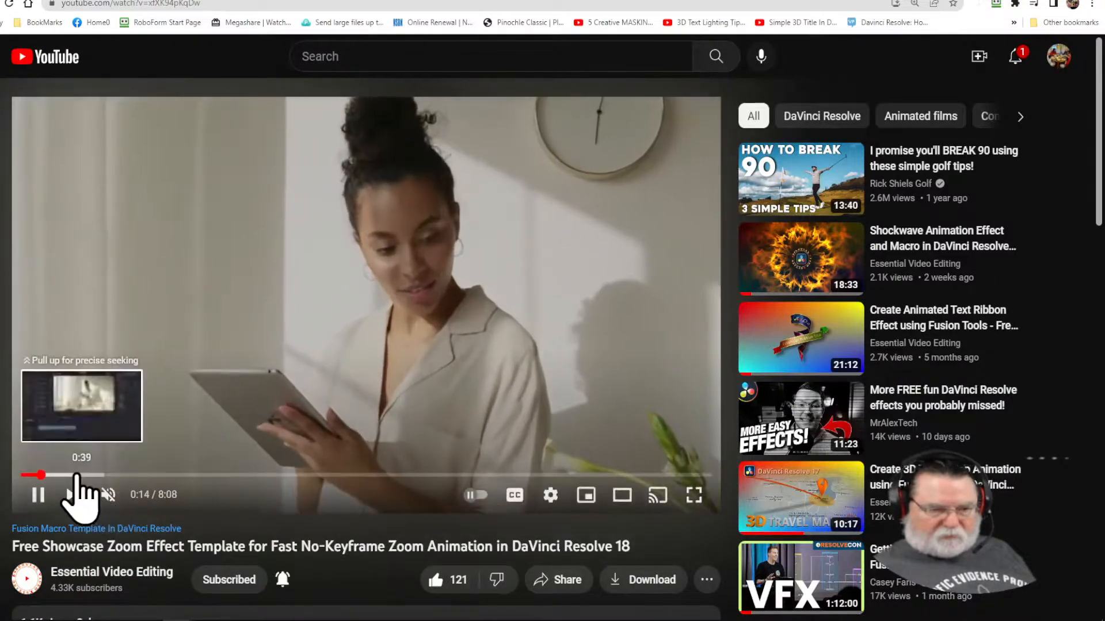
Step: Skim through the video to the explanation of the Essential Showcase Zoom controls and pause it at about 2:38
click(75, 475)
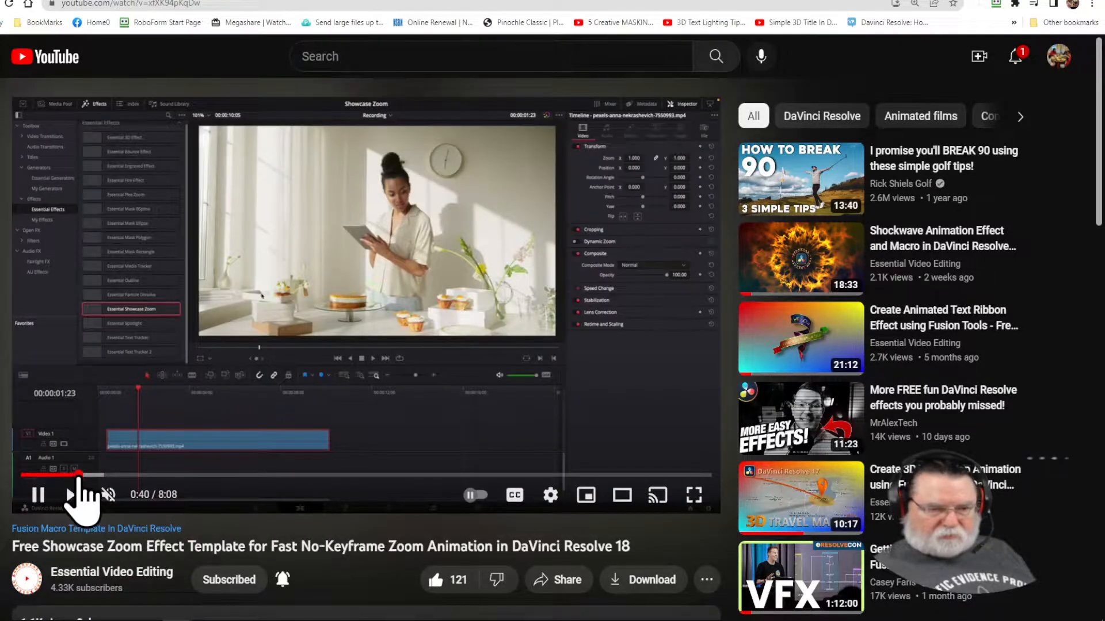
drag(78, 475, 115, 496)
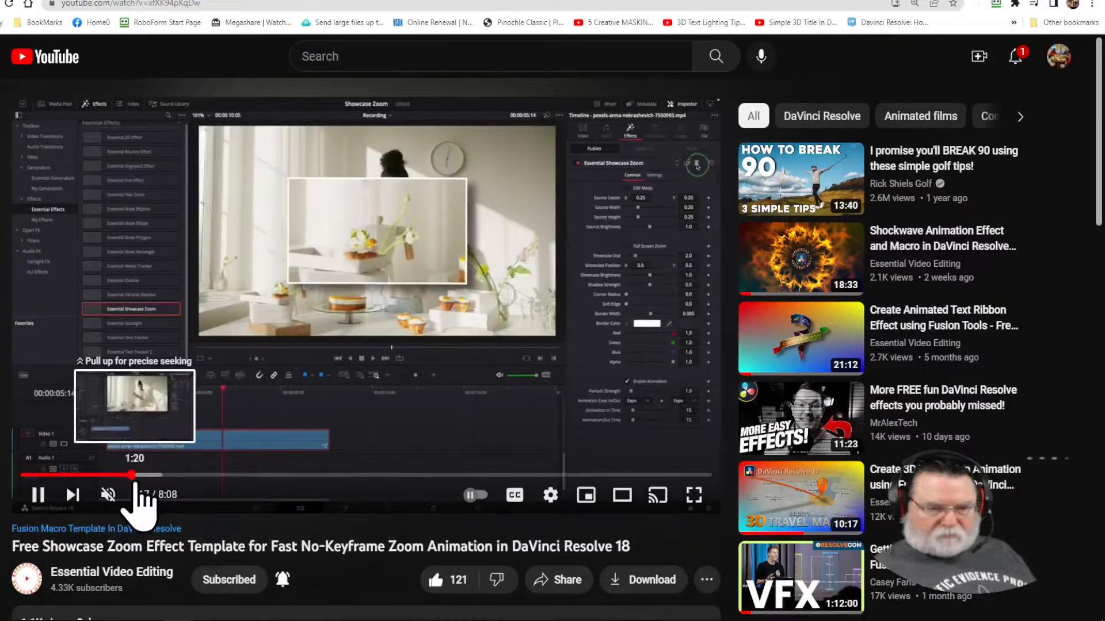
click(170, 475)
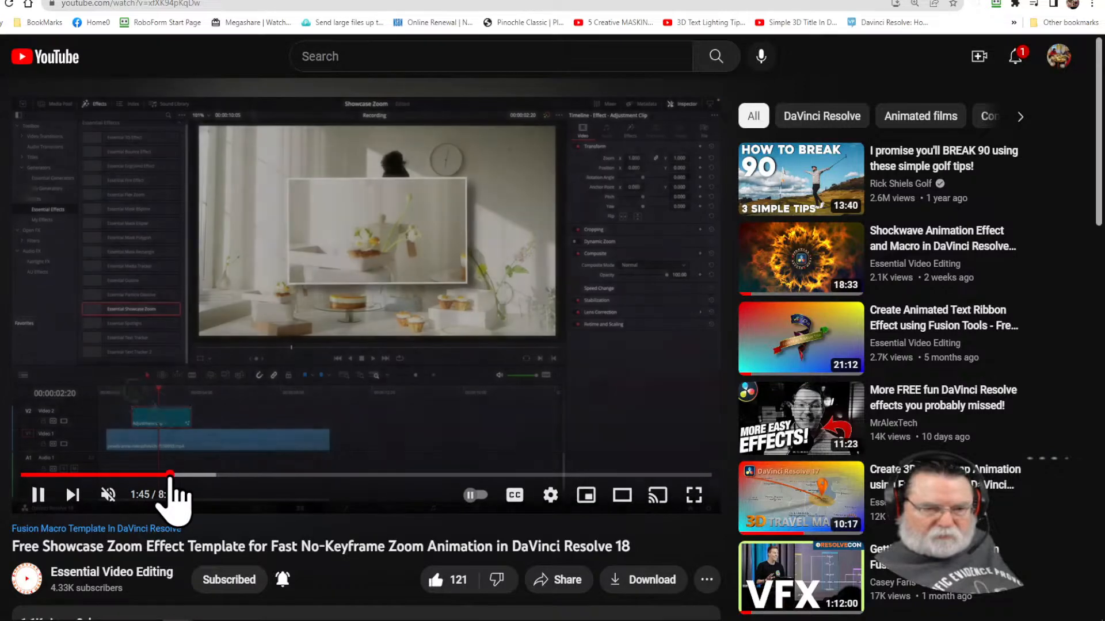
drag(172, 475, 188, 475)
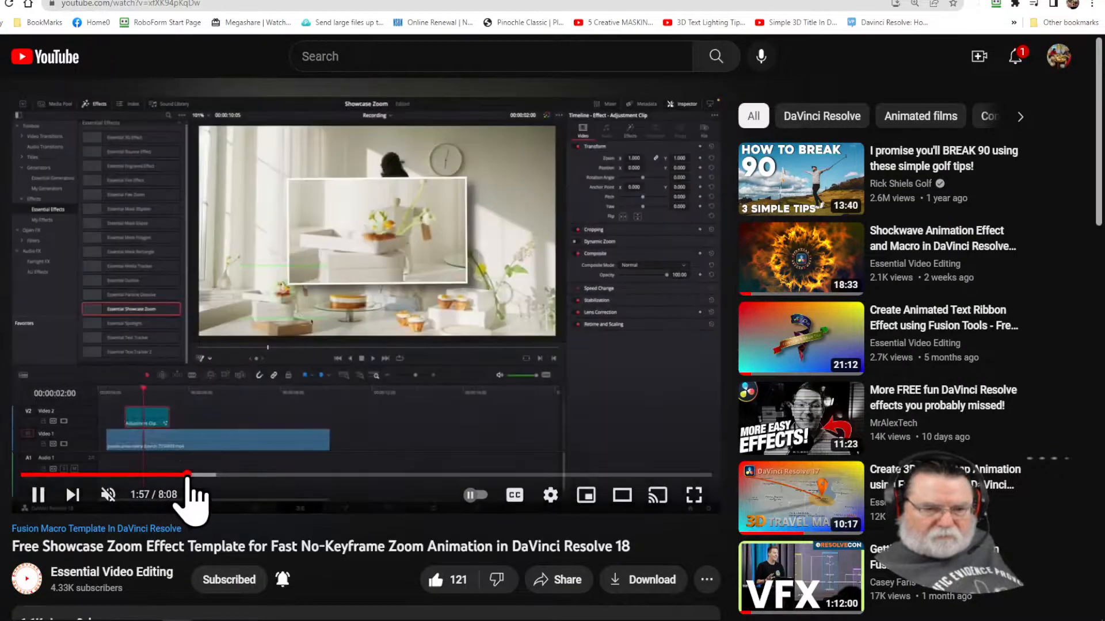
click(221, 475)
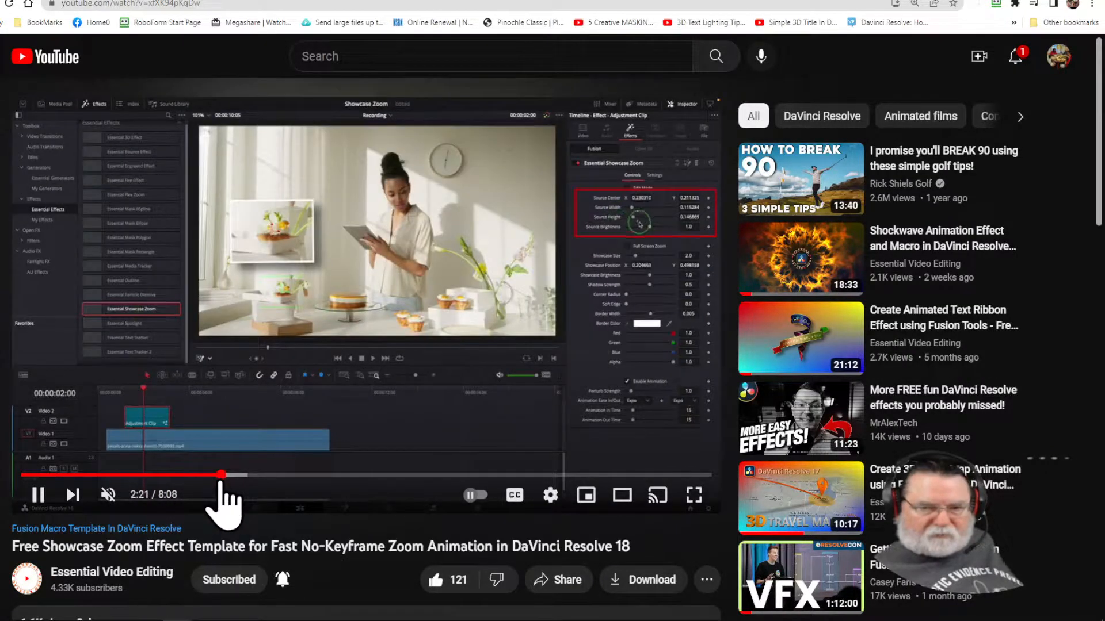
drag(225, 475, 226, 475)
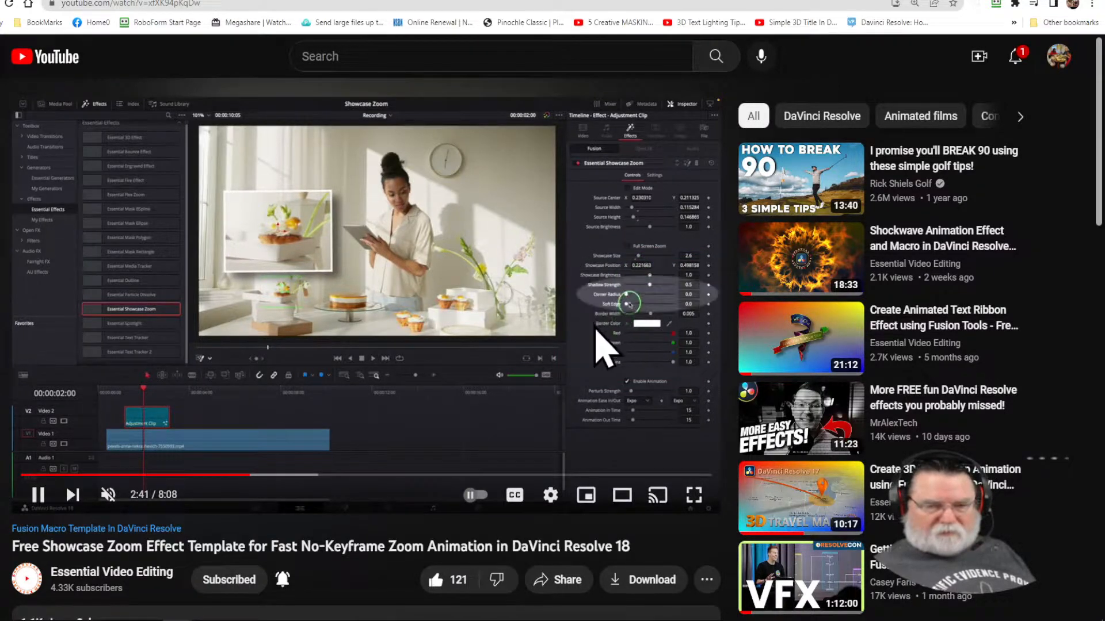
drag(250, 476, 238, 478)
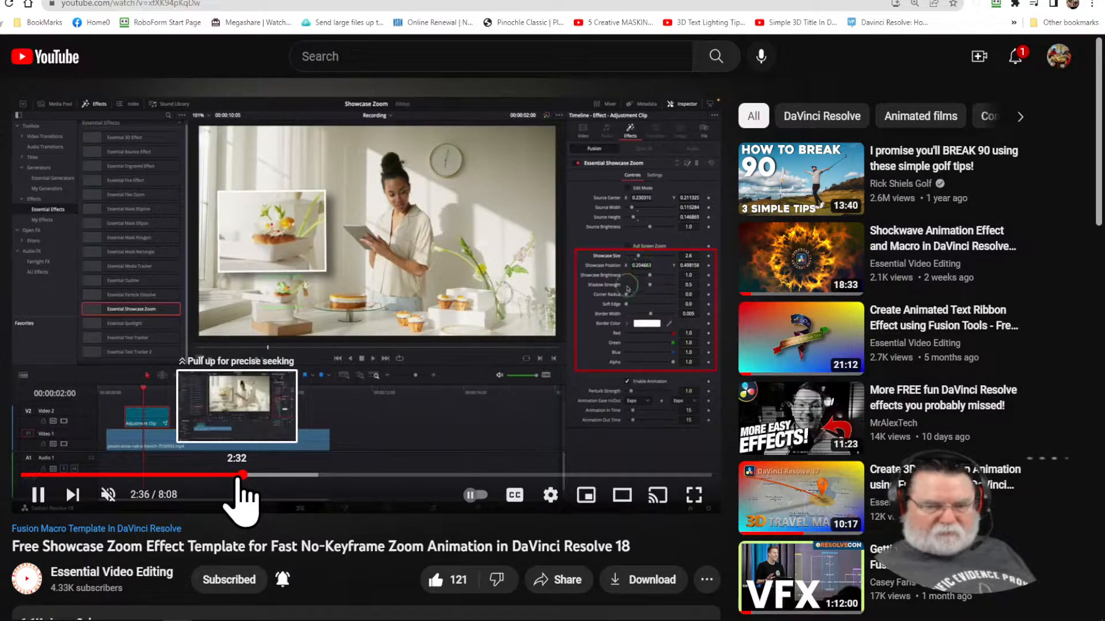
click(37, 496)
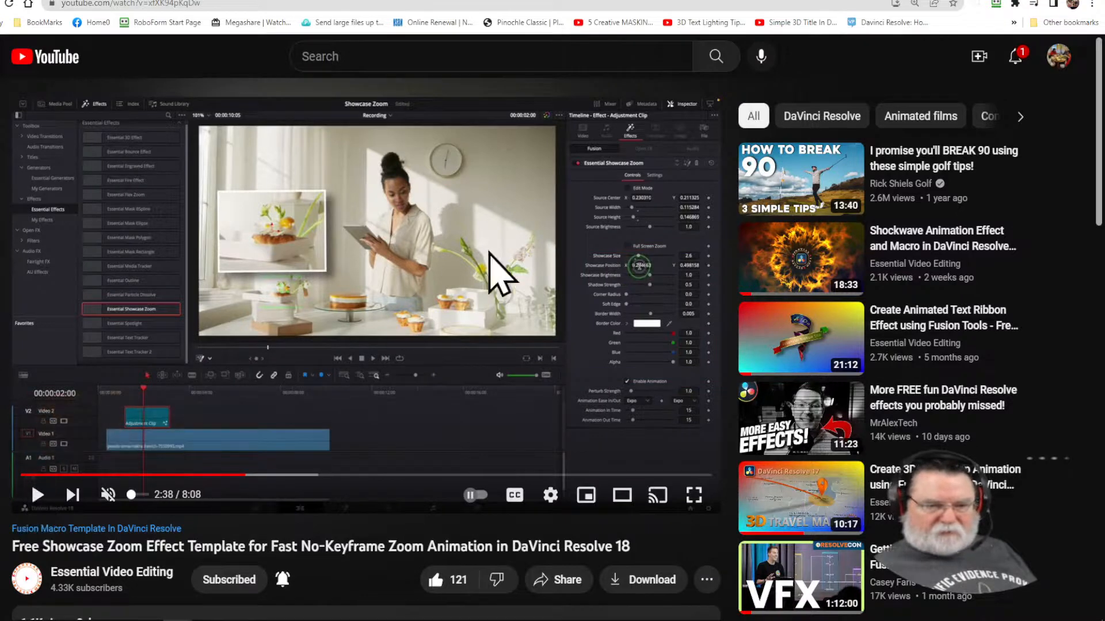